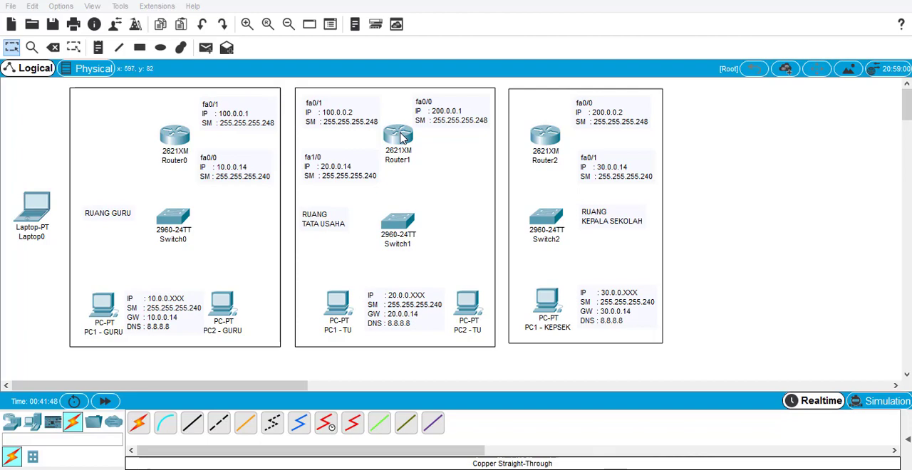
- Open Router1's physical device view and switch off its power
{"action": "left_click", "coordinate": [400, 140]}
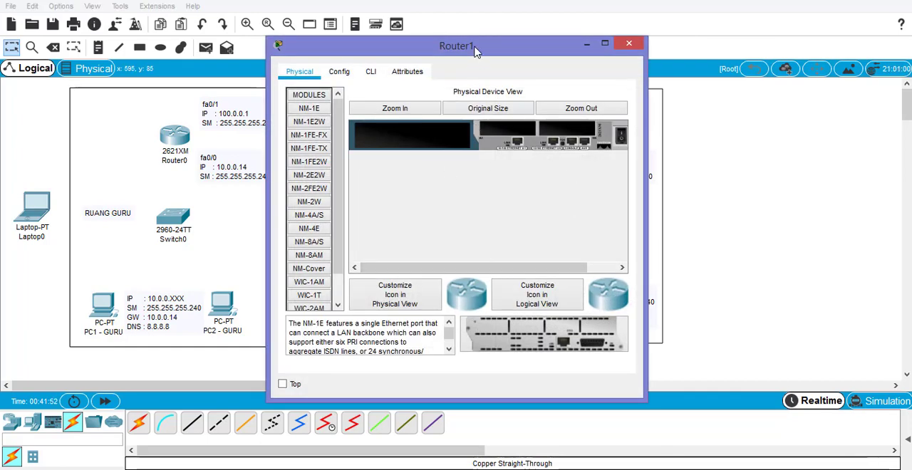
{"action": "left_click_drag", "start_coordinate": [476, 52], "coordinate": [633, 43]}
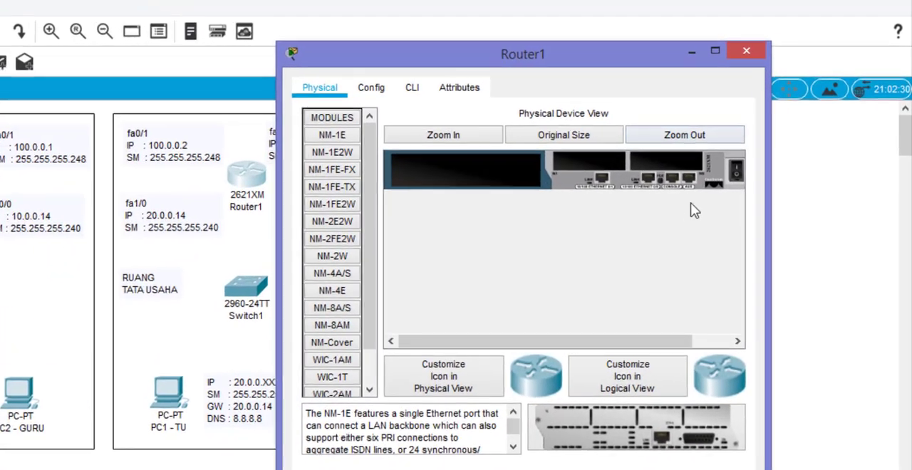
{"action": "left_click_drag", "start_coordinate": [645, 342], "coordinate": [695, 299]}
{"action": "left_click", "coordinate": [687, 177]}
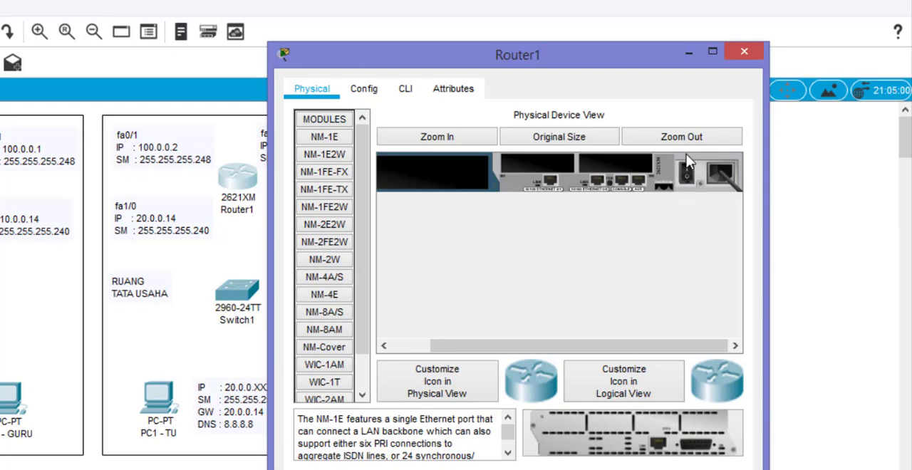
{"action": "left_click", "coordinate": [688, 175]}
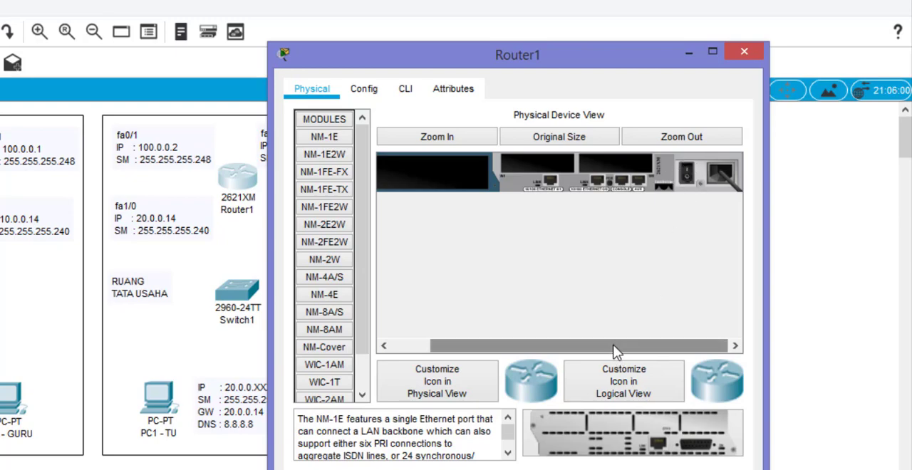
{"action": "left_click_drag", "start_coordinate": [615, 347], "coordinate": [577, 347]}
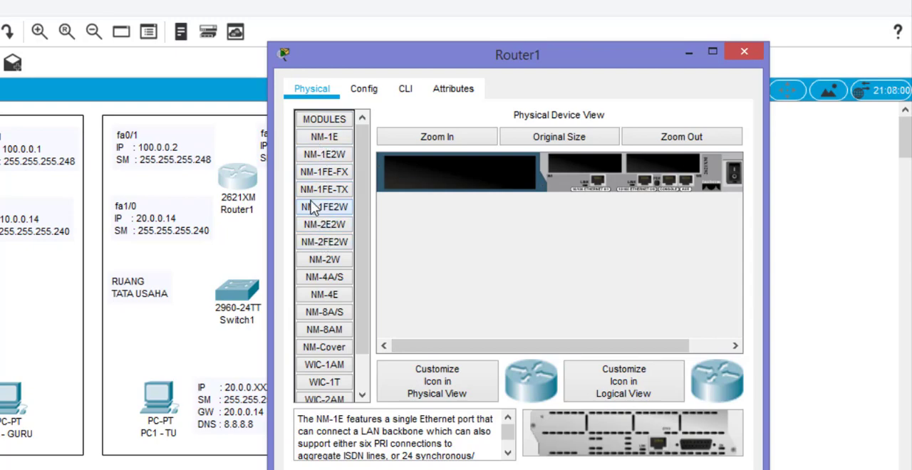
- Compare the NM-1FE-TX and NM-1FE2W module descriptions, and install NM-1FE2W in Router1's large empty slot
{"action": "left_click", "coordinate": [326, 191]}
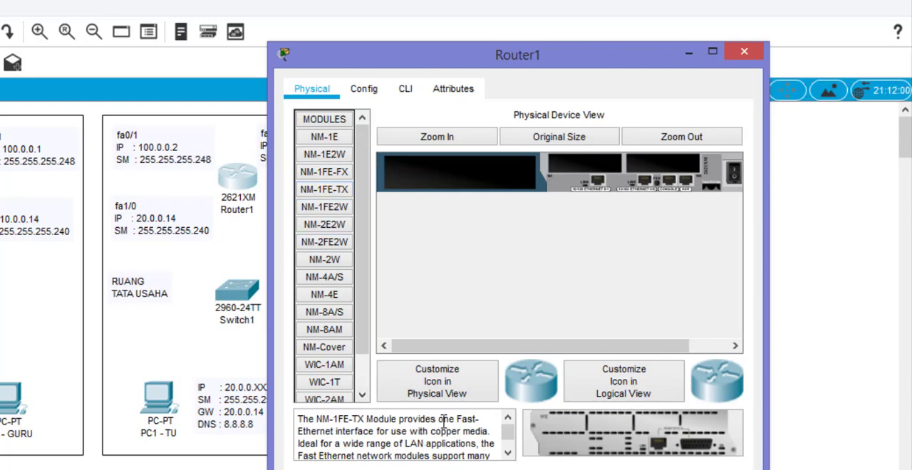
{"action": "mouse_move", "coordinate": [438, 422]}
{"action": "left_mouse_down"}
{"action": "mouse_move", "coordinate": [446, 420]}
{"action": "mouse_move", "coordinate": [426, 432]}
{"action": "left_mouse_up"}
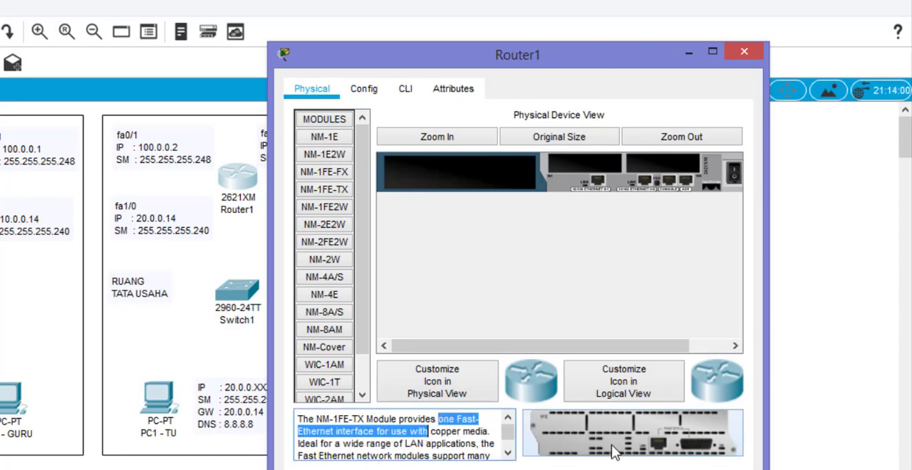
{"action": "left_click", "coordinate": [333, 215]}
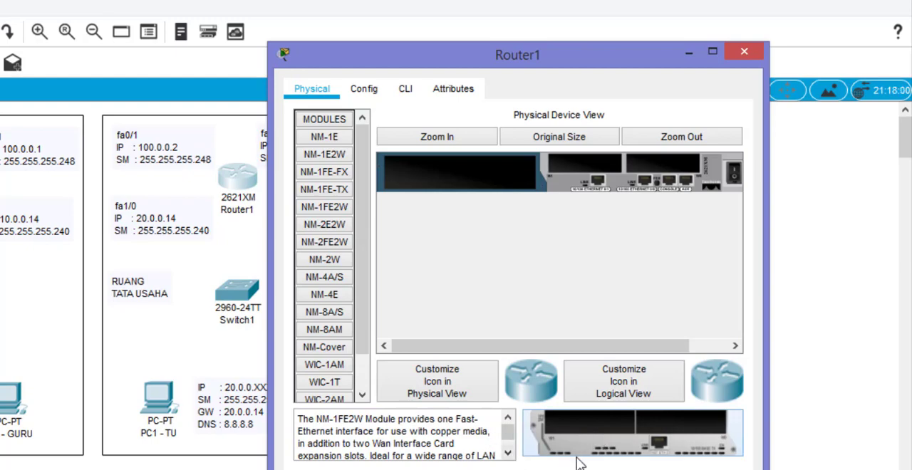
{"action": "left_click", "coordinate": [509, 453]}
{"action": "left_click", "coordinate": [509, 452]}
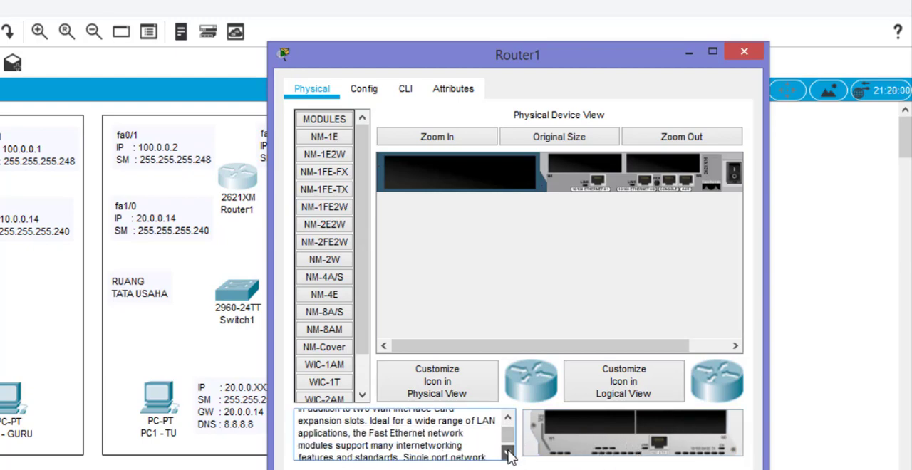
{"action": "mouse_move", "coordinate": [508, 437]}
{"action": "left_mouse_down"}
{"action": "mouse_move", "coordinate": [507, 423]}
{"action": "mouse_move", "coordinate": [472, 422]}
{"action": "mouse_move", "coordinate": [419, 436]}
{"action": "mouse_move", "coordinate": [492, 437]}
{"action": "left_mouse_up"}
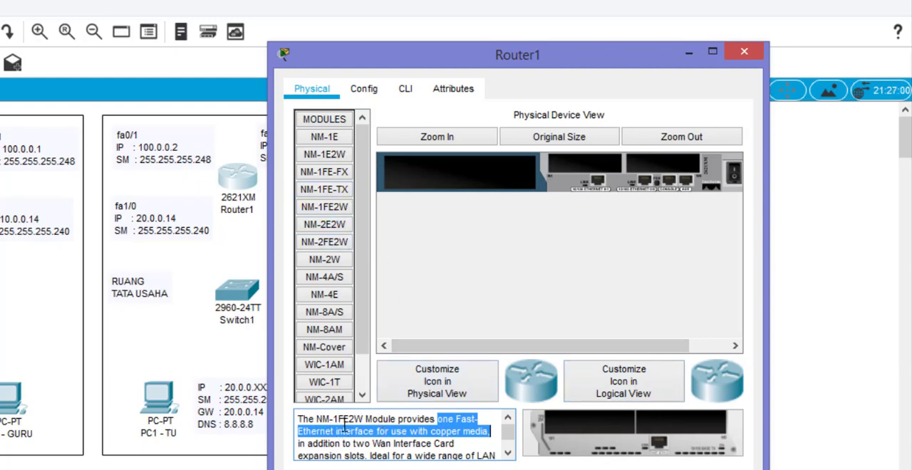
{"action": "left_click", "coordinate": [636, 442]}
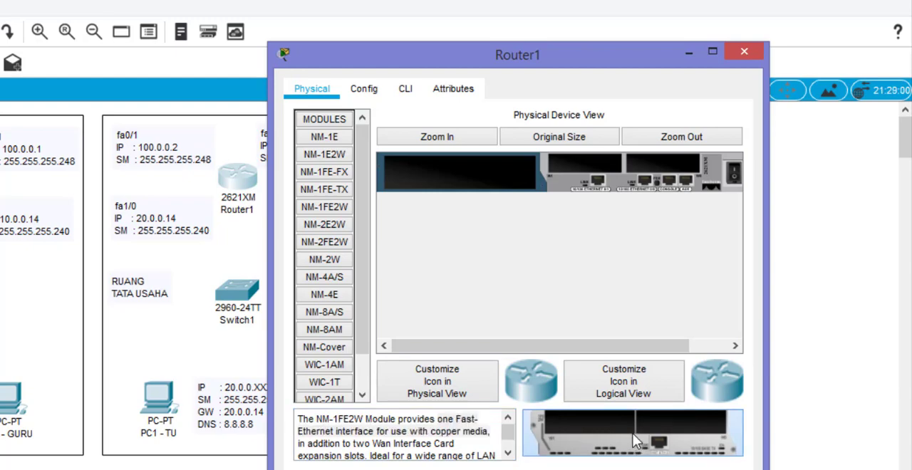
{"action": "left_click_drag", "start_coordinate": [637, 441], "coordinate": [476, 181]}
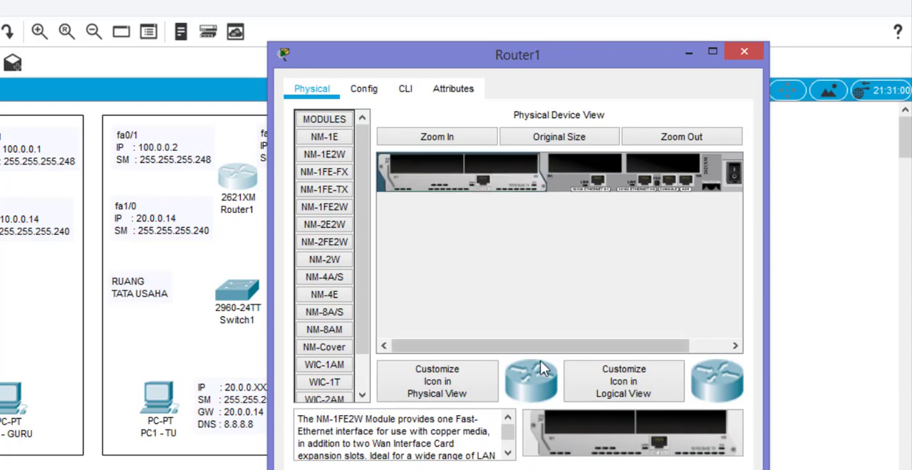
- Power Router1 back on, check the interfaces in its configuration and close its window
{"action": "left_click_drag", "start_coordinate": [584, 348], "coordinate": [627, 349]}
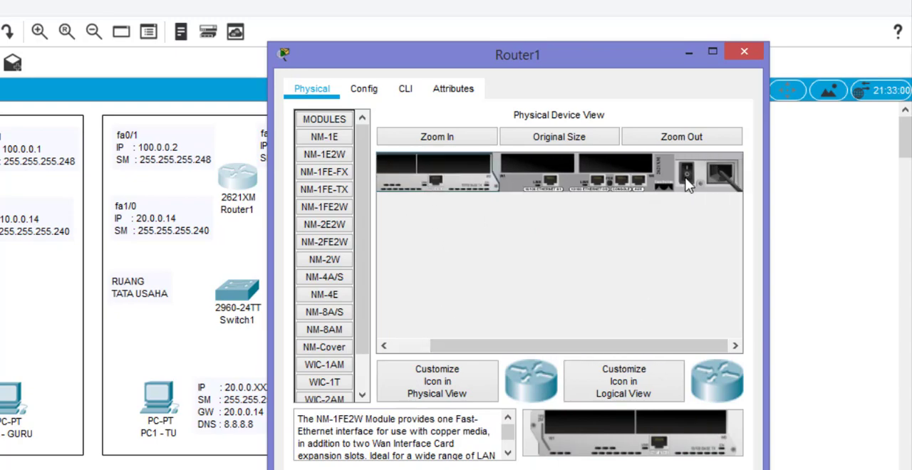
{"action": "left_click", "coordinate": [369, 93]}
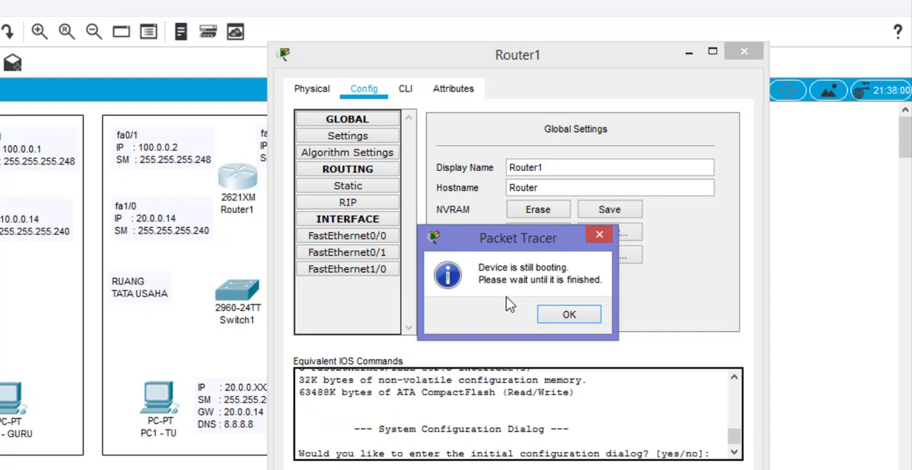
{"action": "left_click", "coordinate": [565, 314]}
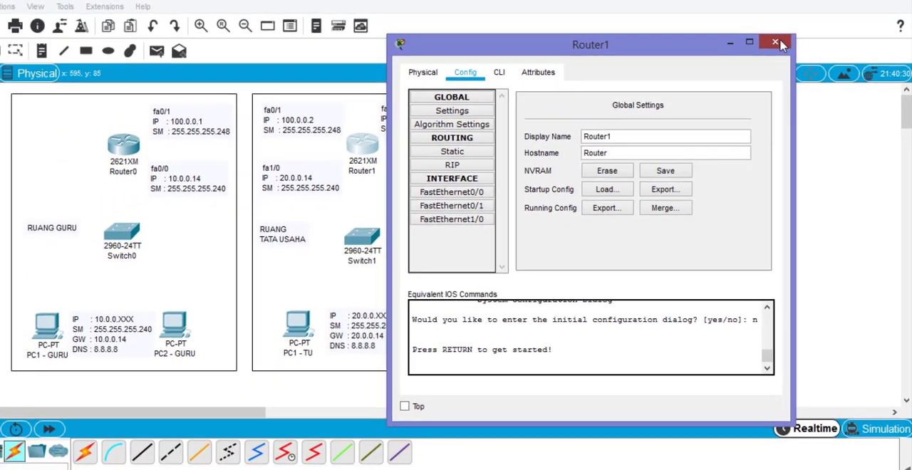
{"action": "left_click", "coordinate": [744, 53]}
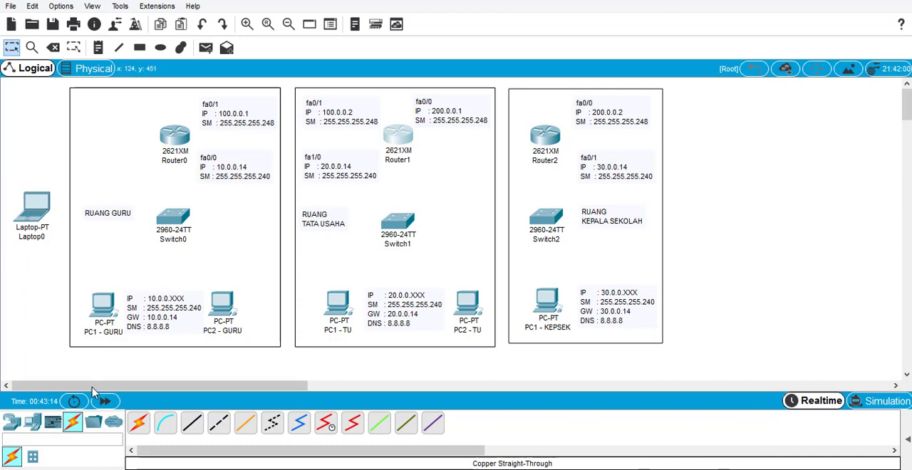
- Connect Laptop0's RS 232 port to Router0's Console port with a console cable
{"action": "left_click", "coordinate": [165, 424]}
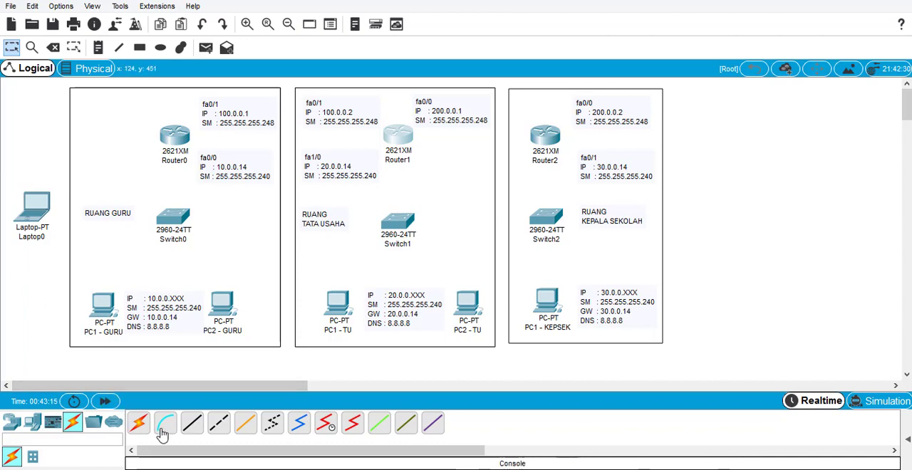
{"action": "left_click", "coordinate": [34, 211]}
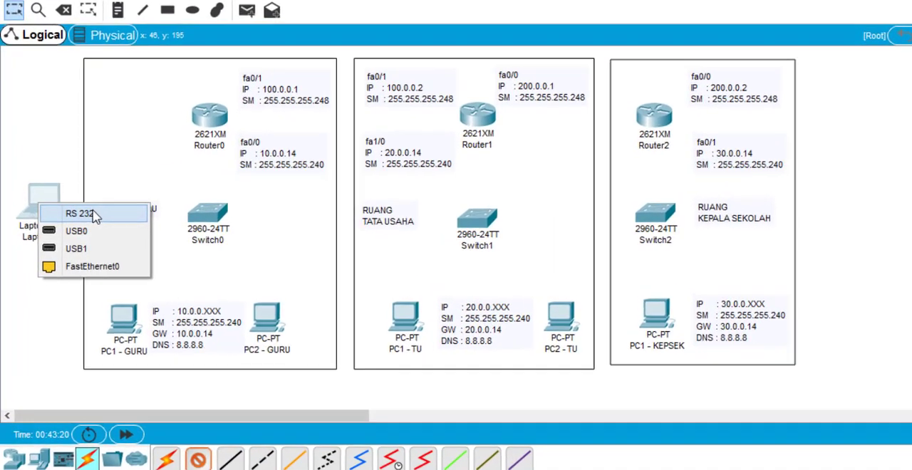
{"action": "left_click", "coordinate": [70, 217]}
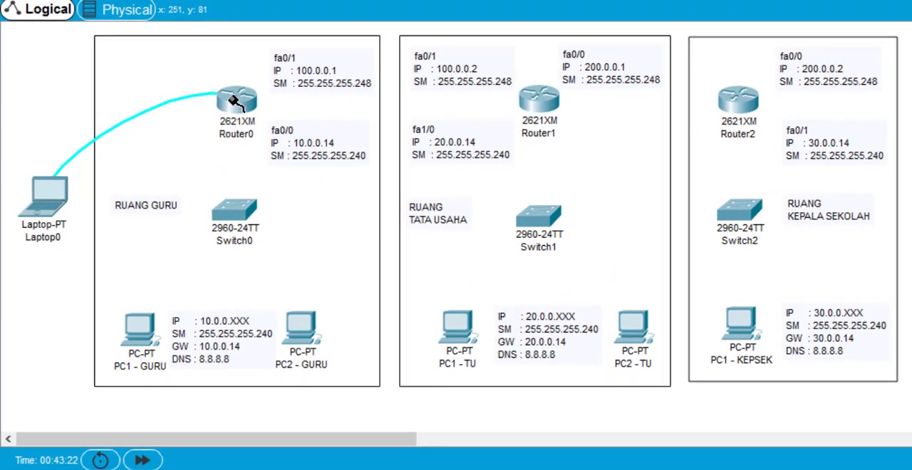
{"action": "left_click", "coordinate": [234, 101]}
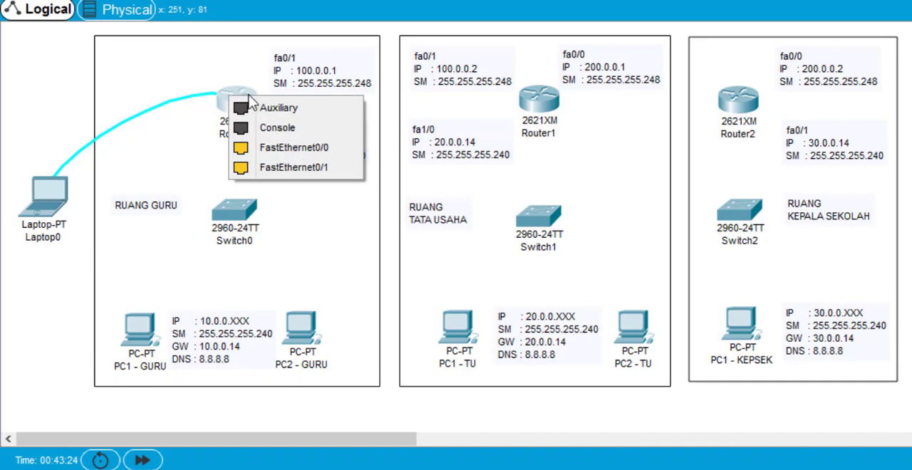
{"action": "left_click", "coordinate": [273, 128]}
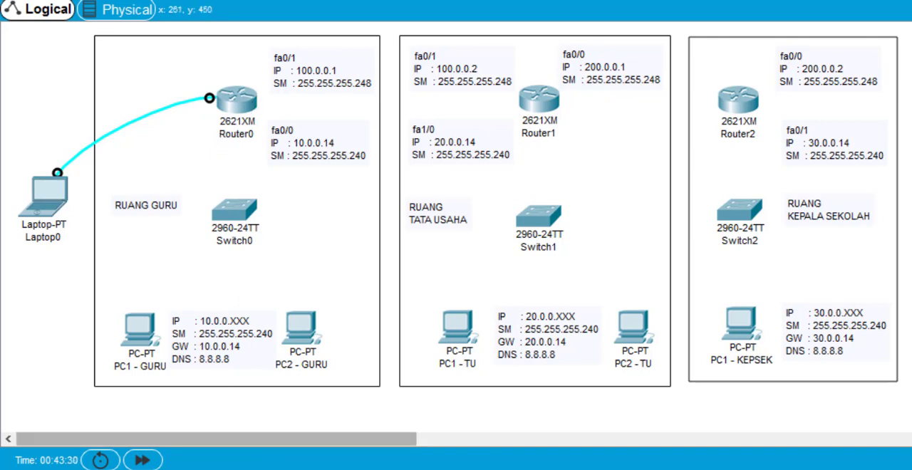
- Connect Router0's FastEthernet0/0 to Switch0's FastEthernet0/24 with a copper straight-through cable
{"action": "left_click", "coordinate": [238, 99]}
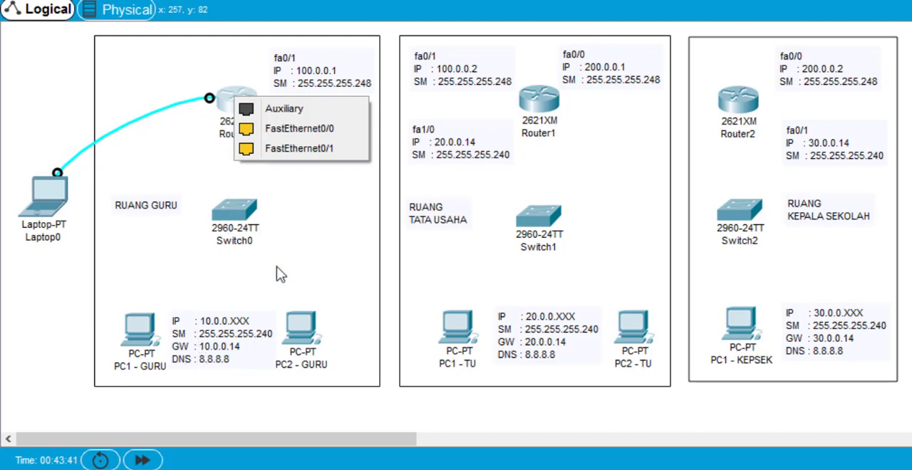
{"action": "left_click", "coordinate": [253, 129]}
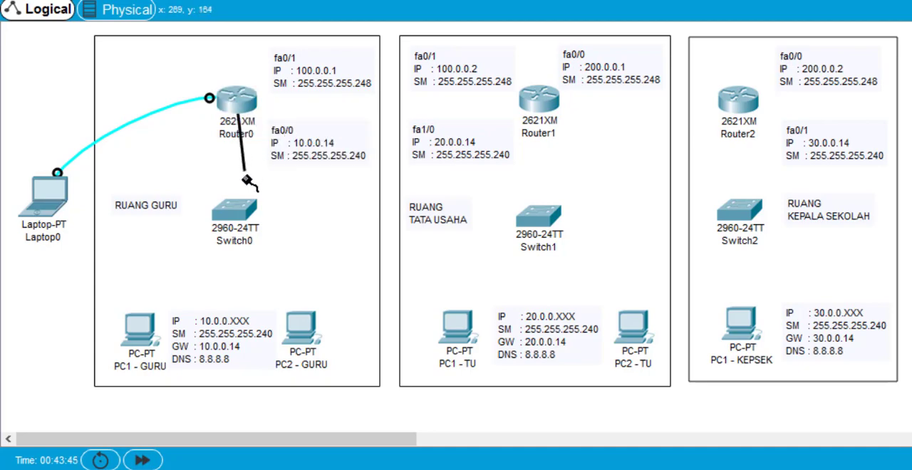
{"action": "left_click", "coordinate": [240, 212]}
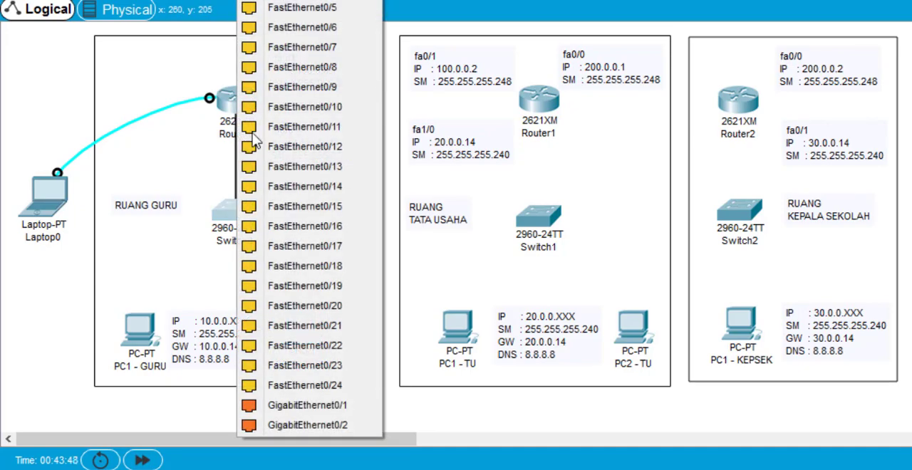
{"action": "left_click", "coordinate": [274, 385]}
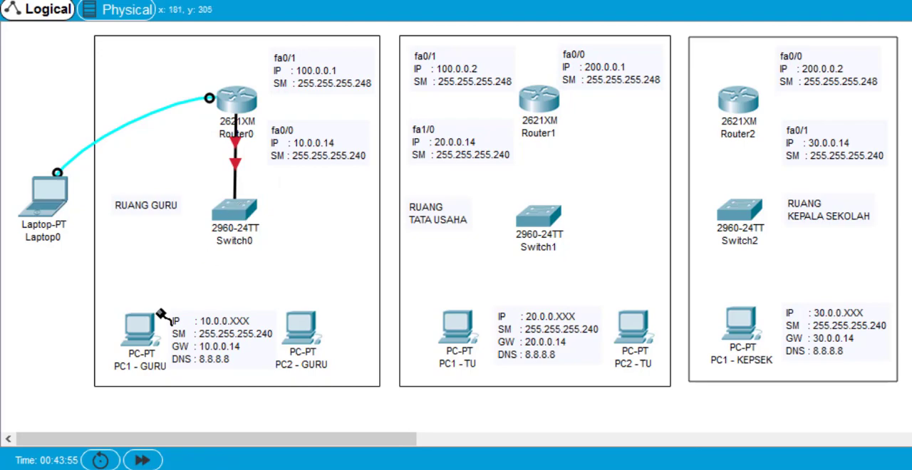
- Connect Switch0 to the FastEthernet0 ports of PC1 - GURU and PC2 - GURU with copper straight-through cables
{"action": "left_click", "coordinate": [242, 215]}
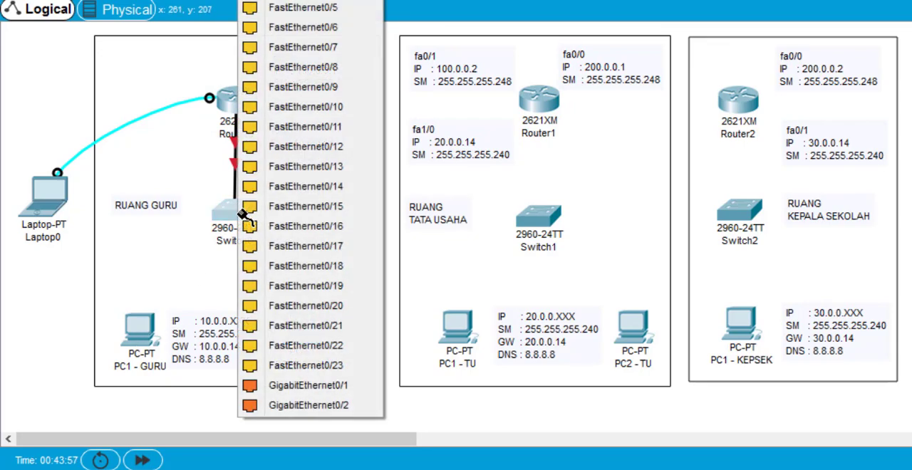
{"action": "left_click", "coordinate": [303, 2]}
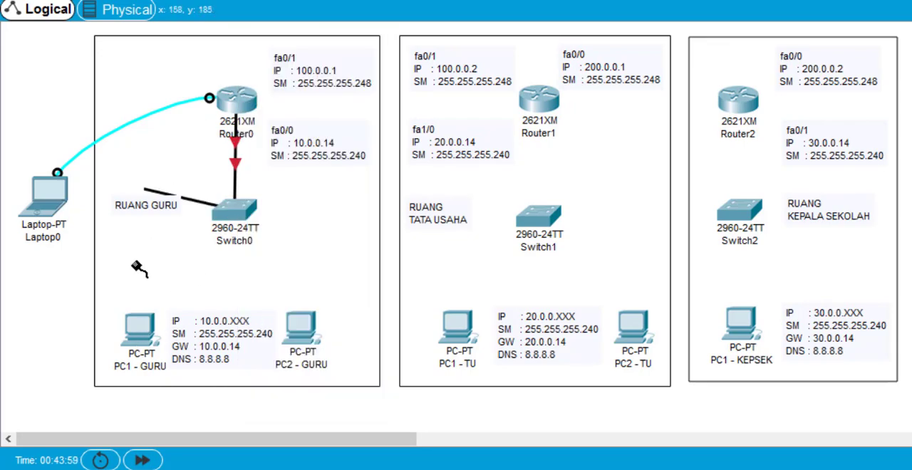
{"action": "left_click", "coordinate": [144, 333]}
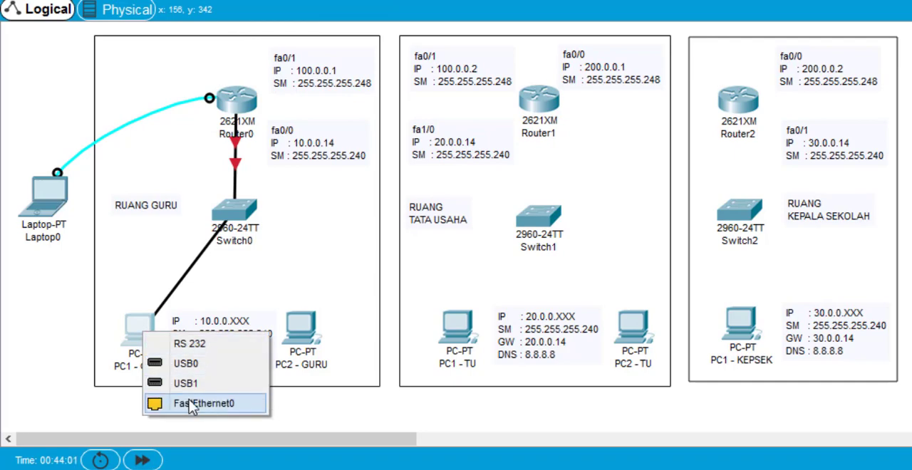
{"action": "left_click", "coordinate": [160, 404]}
{"action": "left_click", "coordinate": [240, 216]}
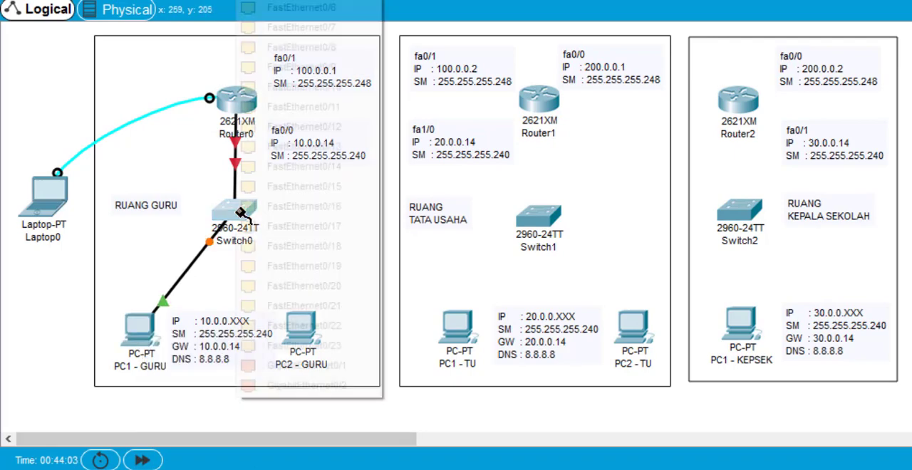
{"action": "left_click", "coordinate": [303, 3]}
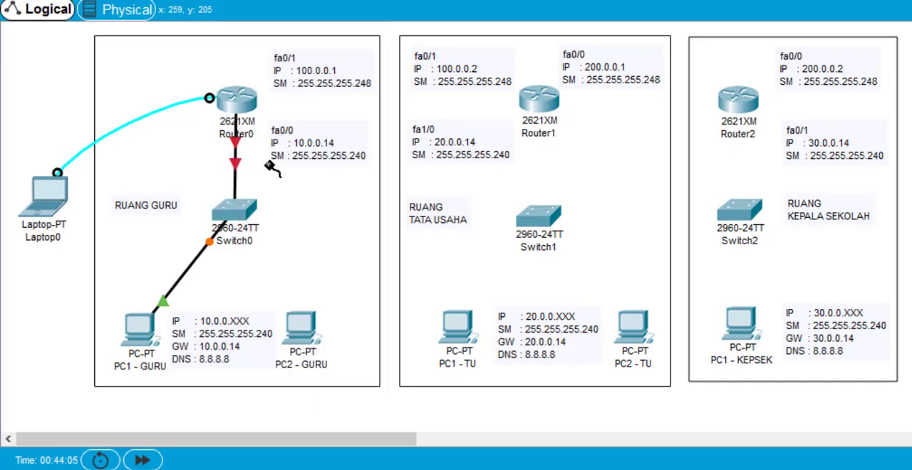
{"action": "left_click", "coordinate": [303, 330]}
{"action": "left_click", "coordinate": [360, 397]}
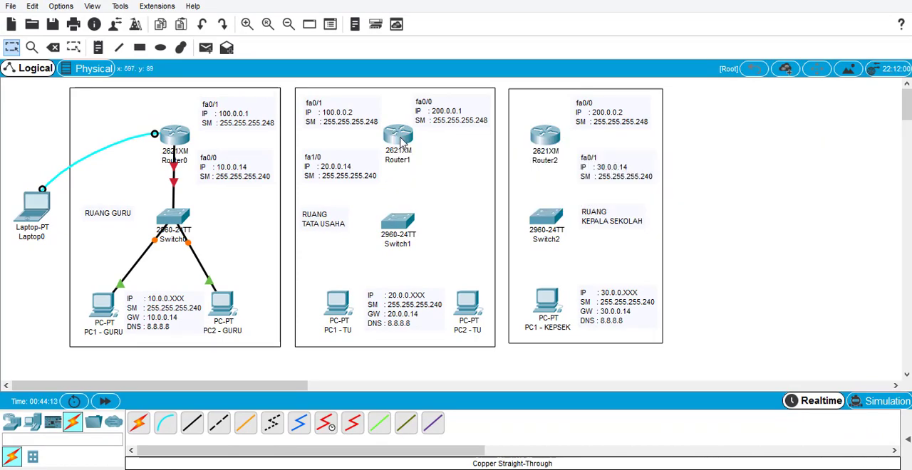
- Check the interfaces listed in Router1's configuration
{"action": "left_click", "coordinate": [401, 141]}
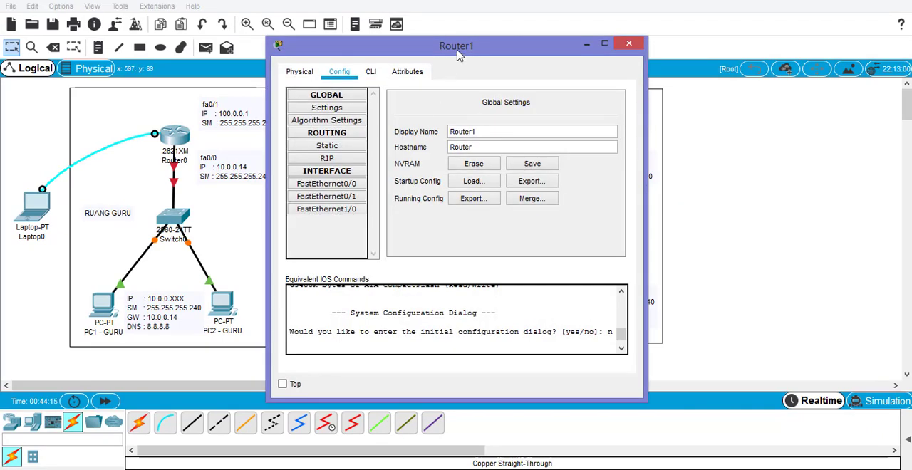
{"action": "left_click_drag", "start_coordinate": [459, 56], "coordinate": [678, 29]}
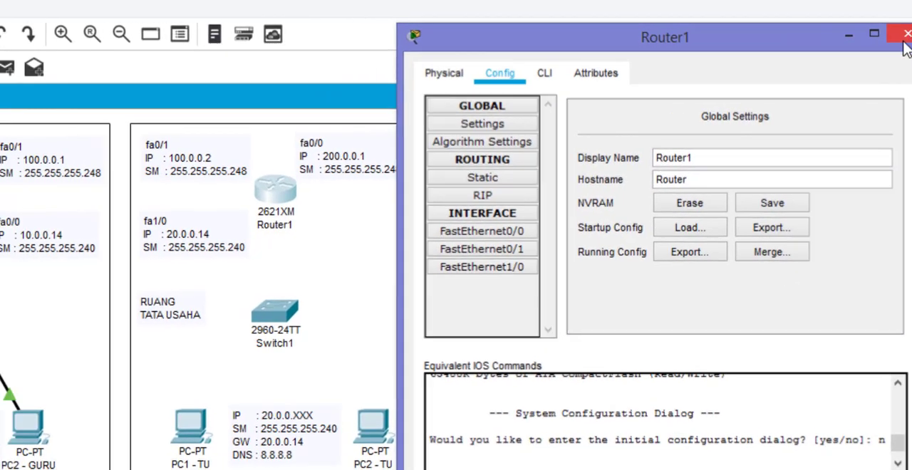
{"action": "left_click", "coordinate": [820, 34]}
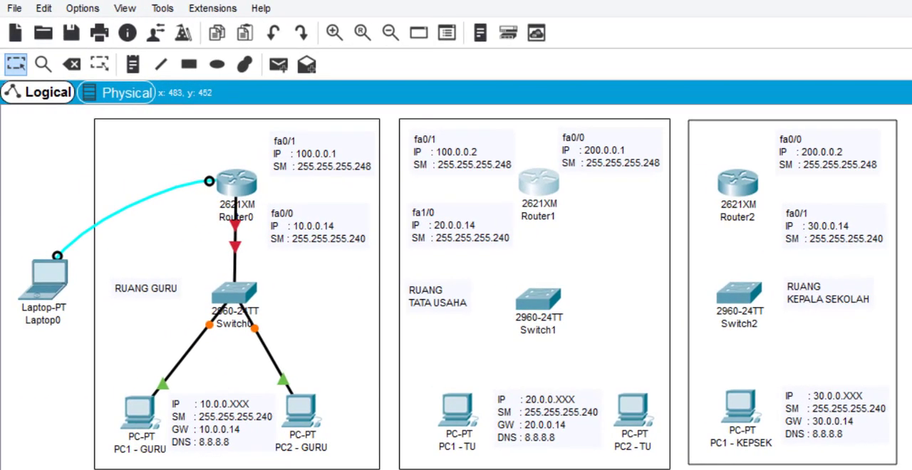
- Connect Router1's FastEthernet1/0 to Switch1's FastEthernet0/24 with a copper straight-through cable
{"action": "left_click", "coordinate": [548, 183]}
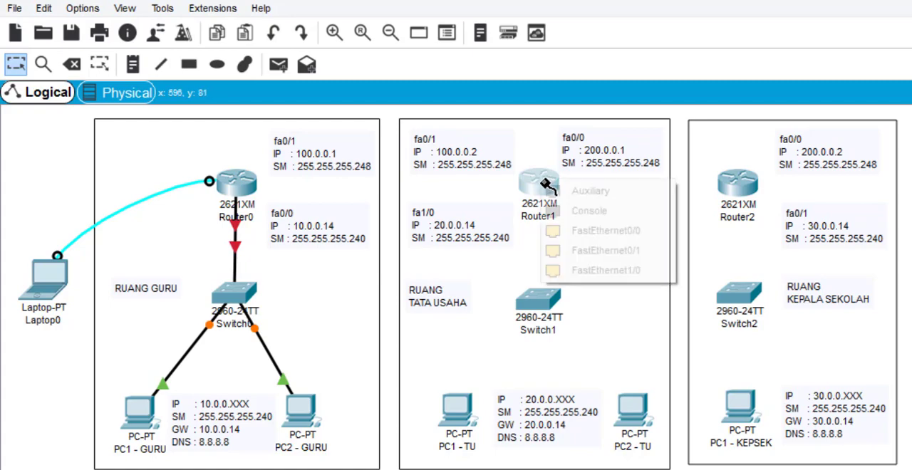
{"action": "left_click", "coordinate": [625, 271]}
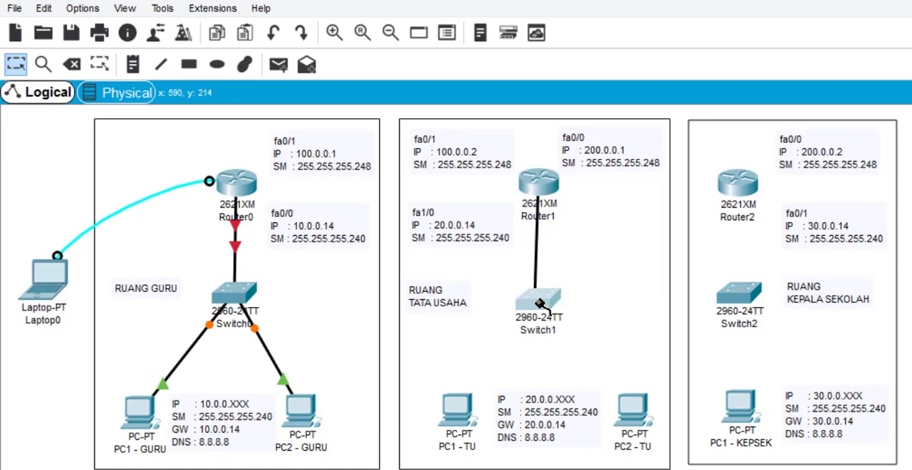
{"action": "left_click", "coordinate": [540, 305]}
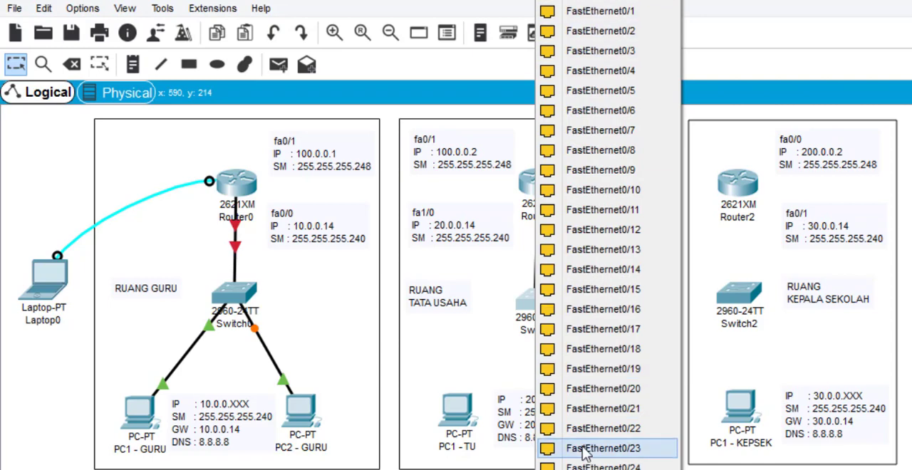
{"action": "left_click", "coordinate": [587, 466]}
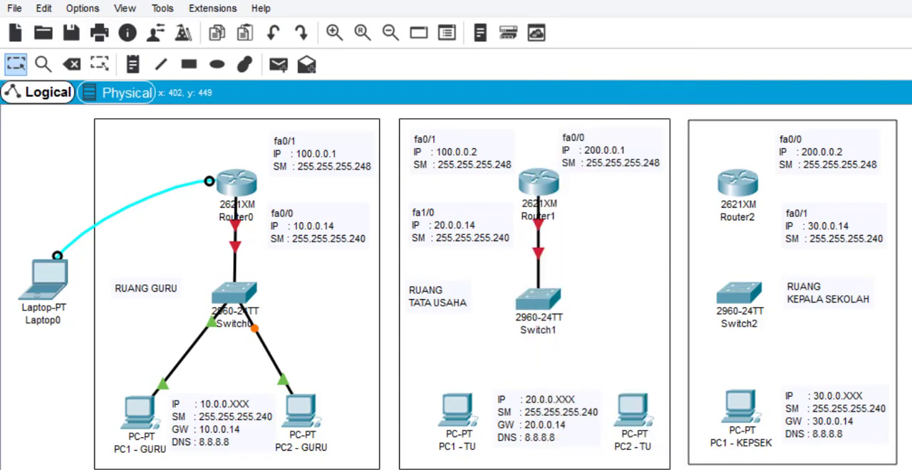
- Cable Switch1's FastEthernet0/1 to PC1 - TU and FastEthernet0/2 to PC2 - TU with copper straight-through cables
{"action": "left_click", "coordinate": [538, 300]}
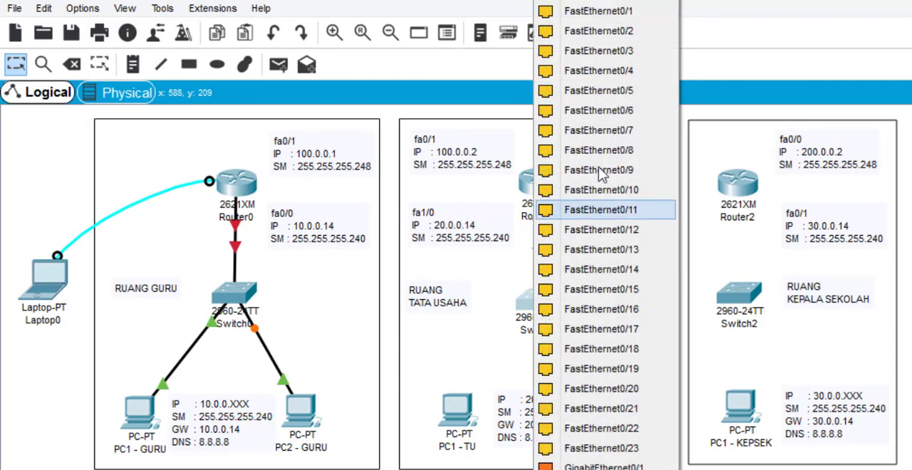
{"action": "left_click", "coordinate": [606, 19]}
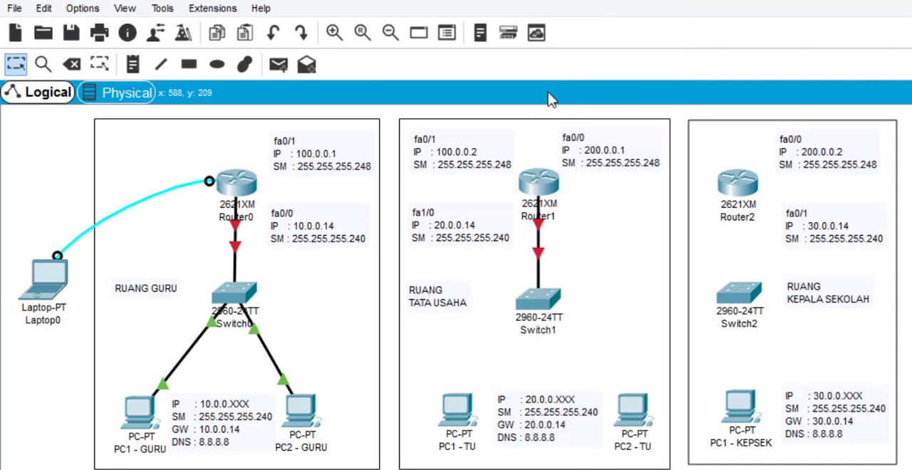
{"action": "left_click", "coordinate": [460, 409]}
{"action": "left_click", "coordinate": [501, 463]}
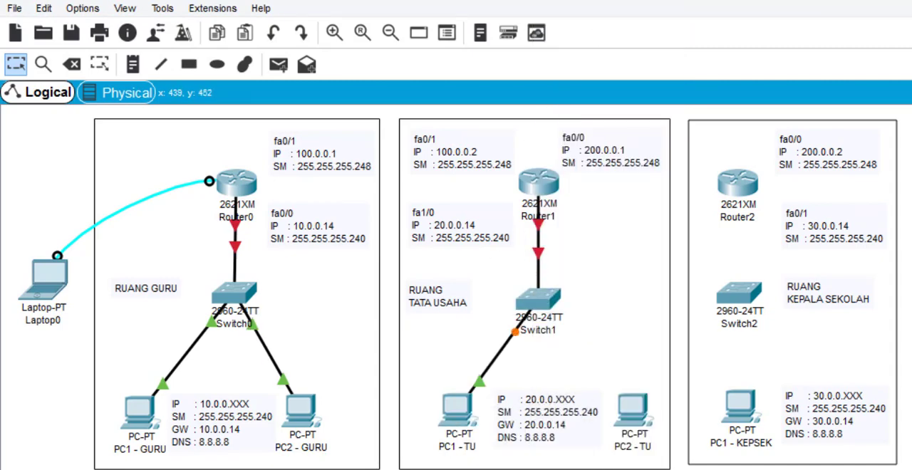
{"action": "left_click", "coordinate": [538, 299]}
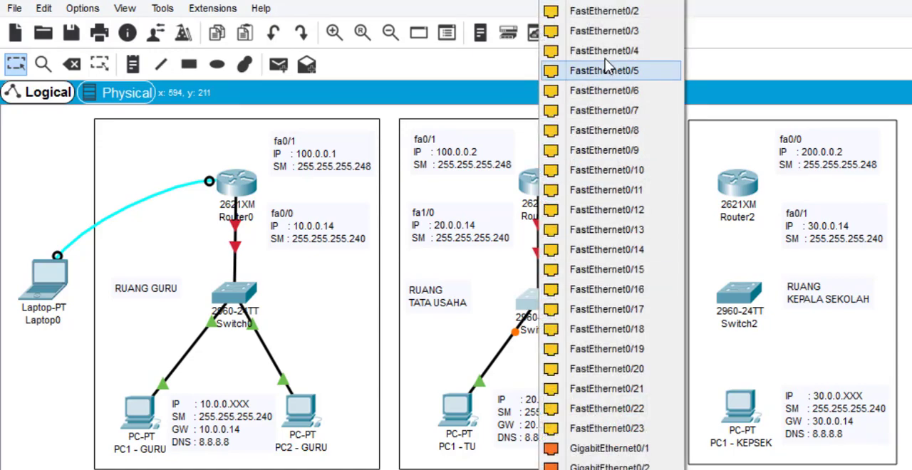
{"action": "left_click", "coordinate": [607, 20]}
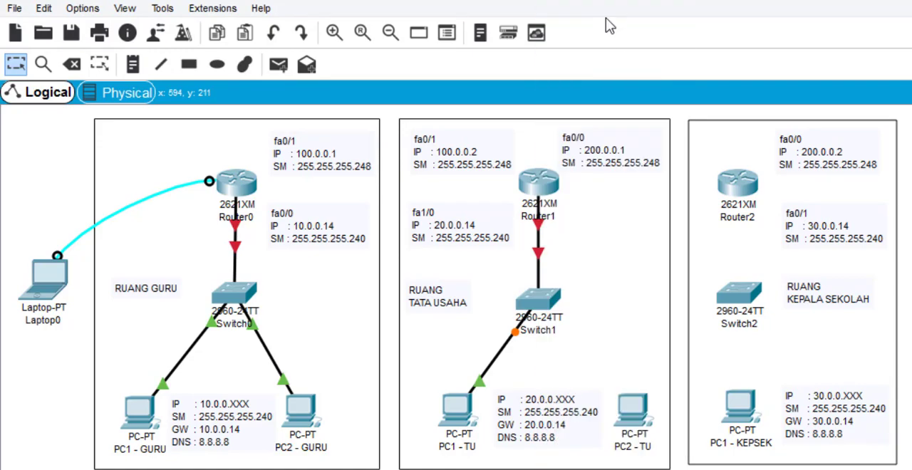
{"action": "left_click", "coordinate": [633, 424]}
{"action": "left_click", "coordinate": [652, 464]}
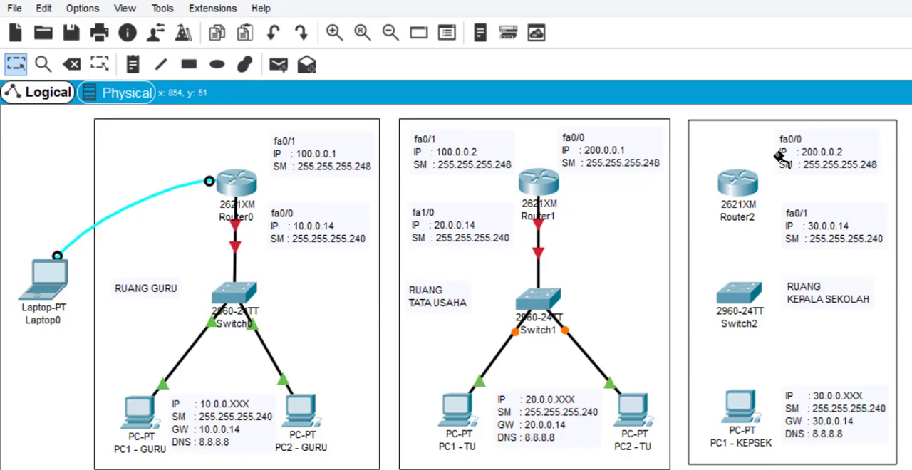
- Connect Router2's FastEthernet0/1 to Switch2's FastEthernet0/24 with a copper straight-through cable
{"action": "left_click", "coordinate": [747, 194]}
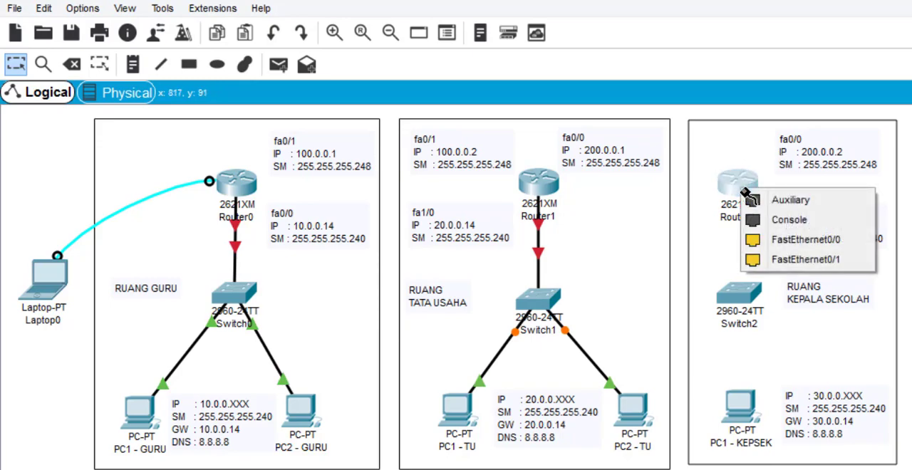
{"action": "left_click", "coordinate": [798, 260]}
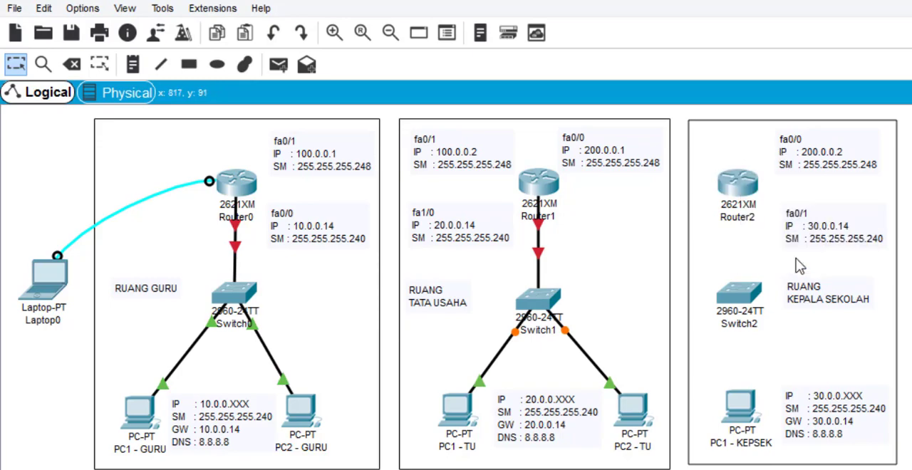
{"action": "left_click", "coordinate": [742, 296]}
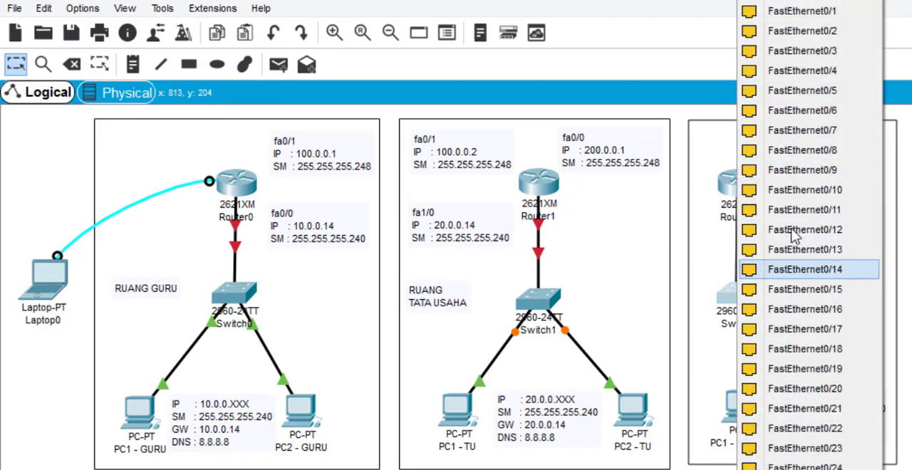
{"action": "left_click", "coordinate": [755, 467]}
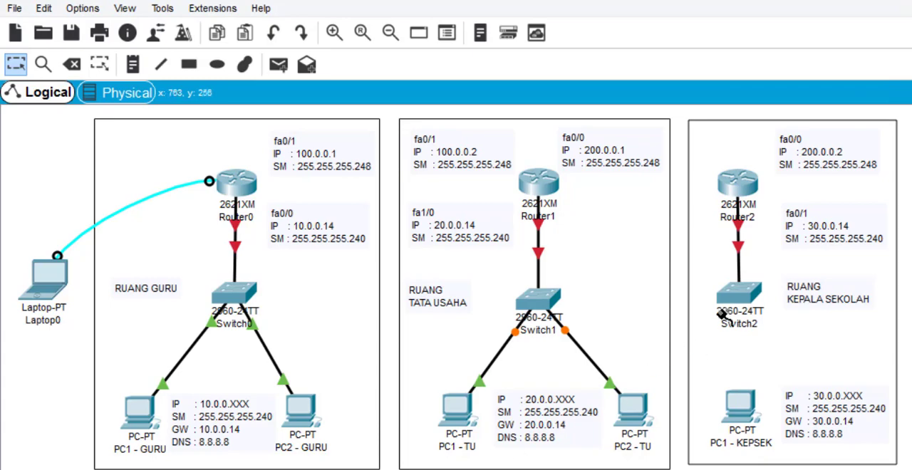
- Connect Switch2's FastEthernet0/1 to PC1 - KEPSEK with a copper straight-through cable
{"action": "left_click", "coordinate": [741, 295]}
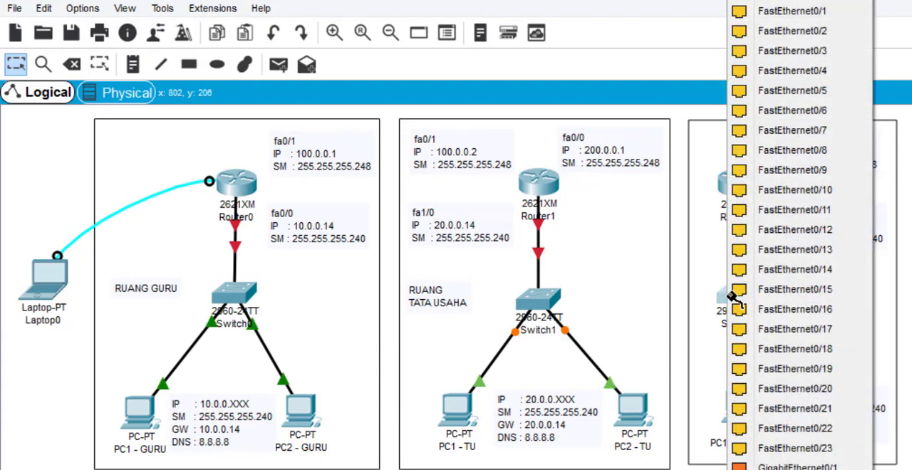
{"action": "left_click", "coordinate": [813, 12]}
{"action": "left_click", "coordinate": [743, 414]}
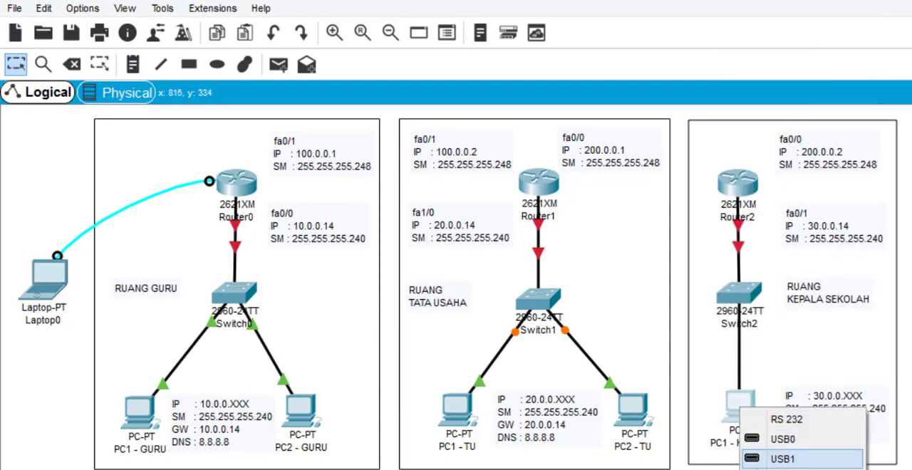
{"action": "left_click", "coordinate": [784, 468]}
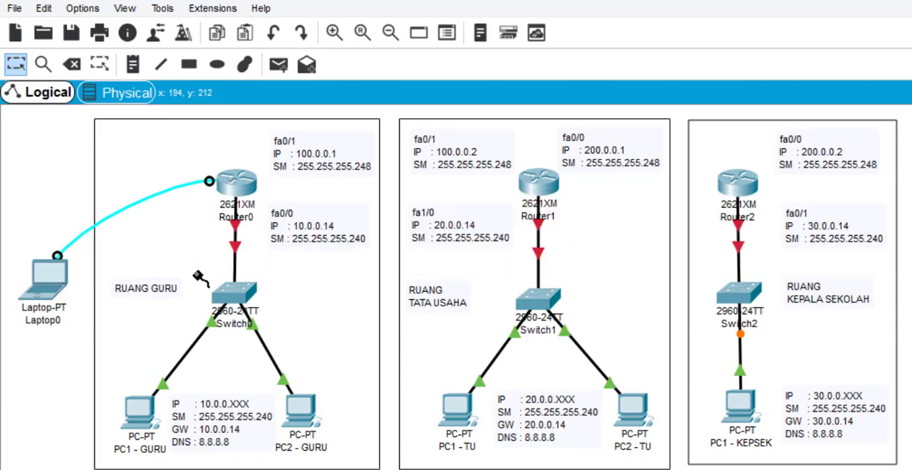
- Link Router0's FastEthernet0/1 to Router1's FastEthernet0/1 with a copper cross-over cable
{"action": "left_click", "coordinate": [240, 189]}
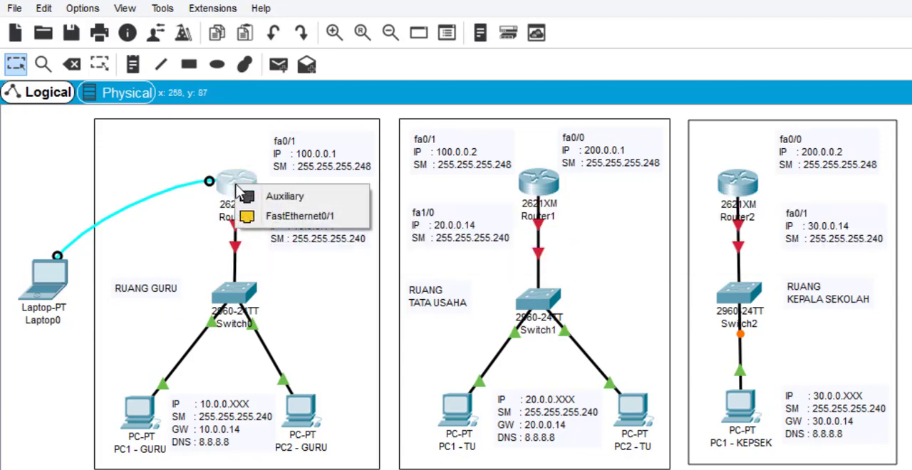
{"action": "left_click", "coordinate": [296, 217]}
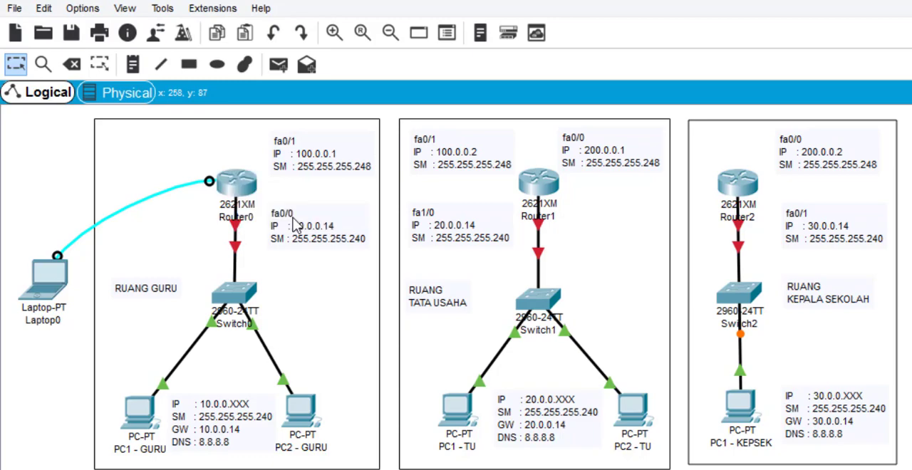
{"action": "left_click", "coordinate": [545, 187]}
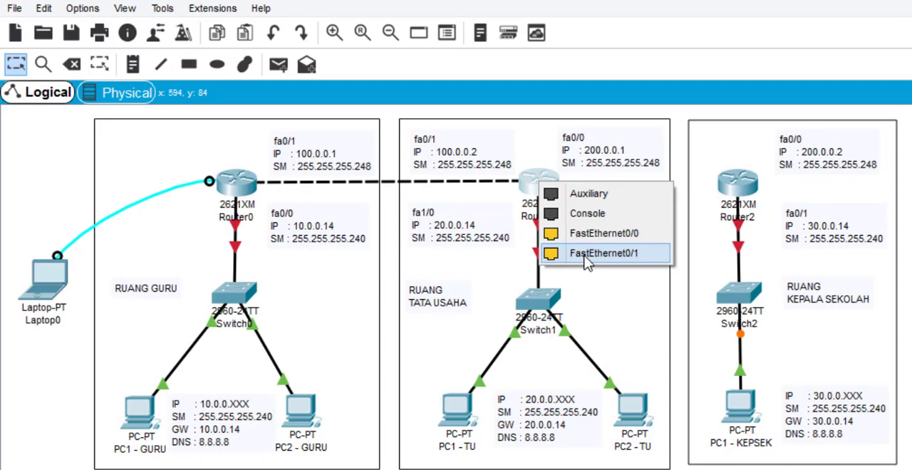
{"action": "left_click", "coordinate": [585, 258]}
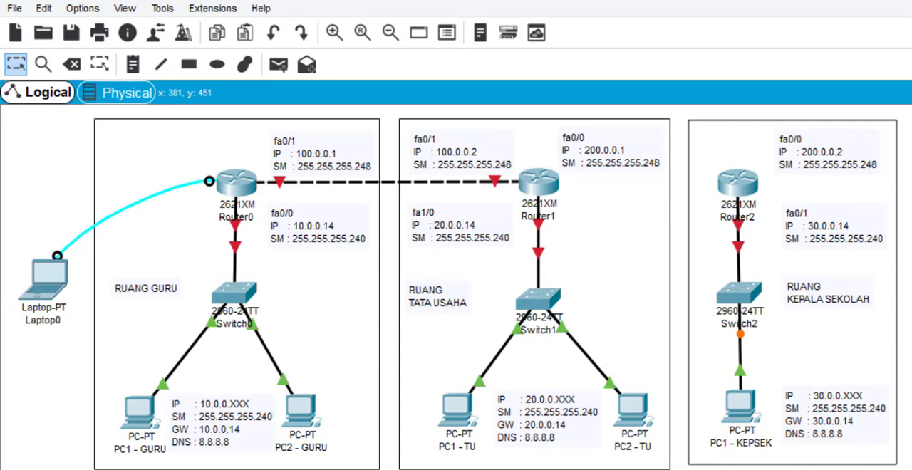
- Link Router1's FastEthernet0/0 to Router2's FastEthernet0/0 with a copper cross-over cable
{"action": "left_click", "coordinate": [544, 187]}
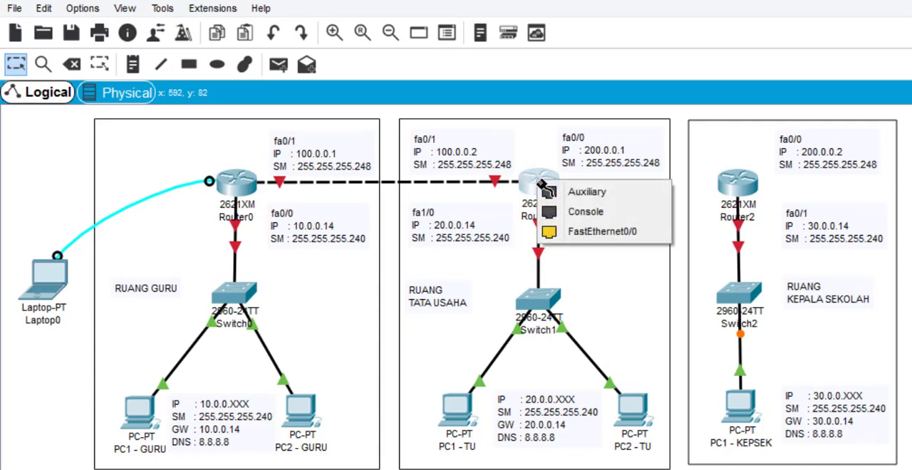
{"action": "left_click", "coordinate": [590, 234]}
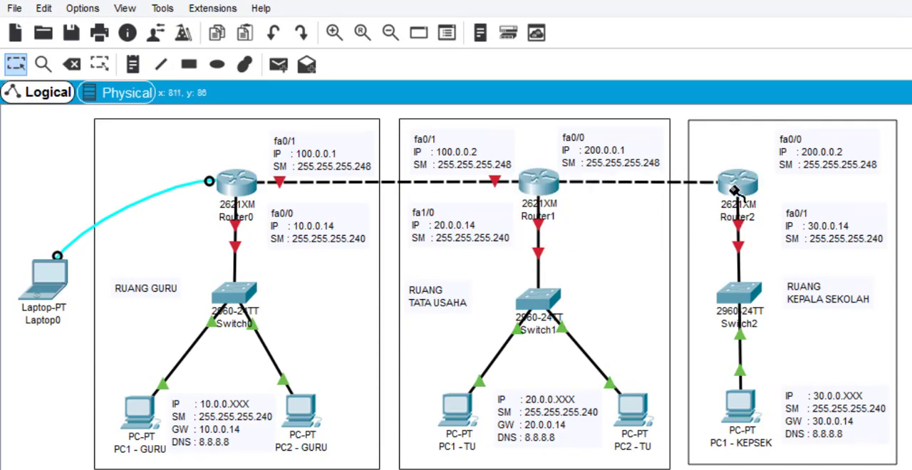
{"action": "left_click", "coordinate": [737, 189]}
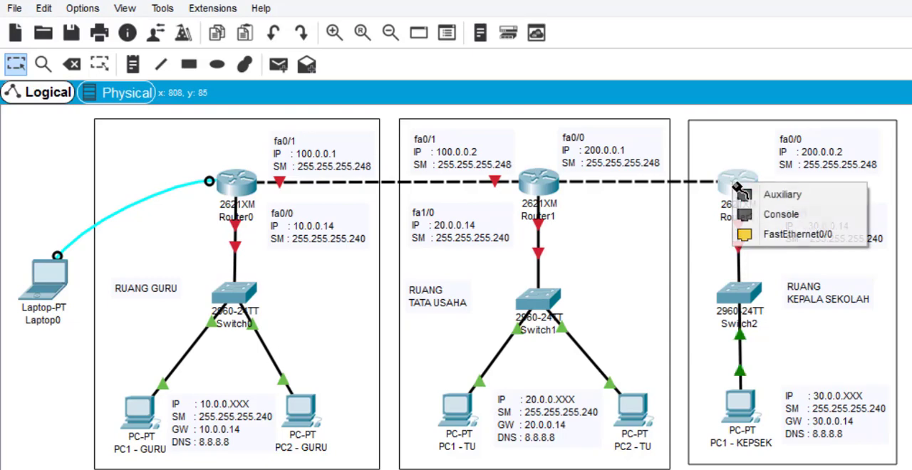
{"action": "left_click", "coordinate": [776, 240]}
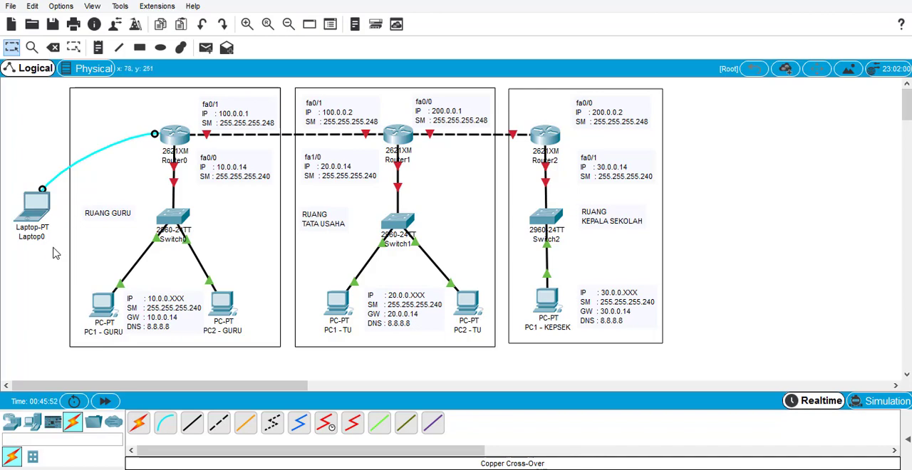
- Start a terminal session from Laptop0 to Router0's console with the default port settings and bring up the router prompt
{"action": "left_click", "coordinate": [37, 206]}
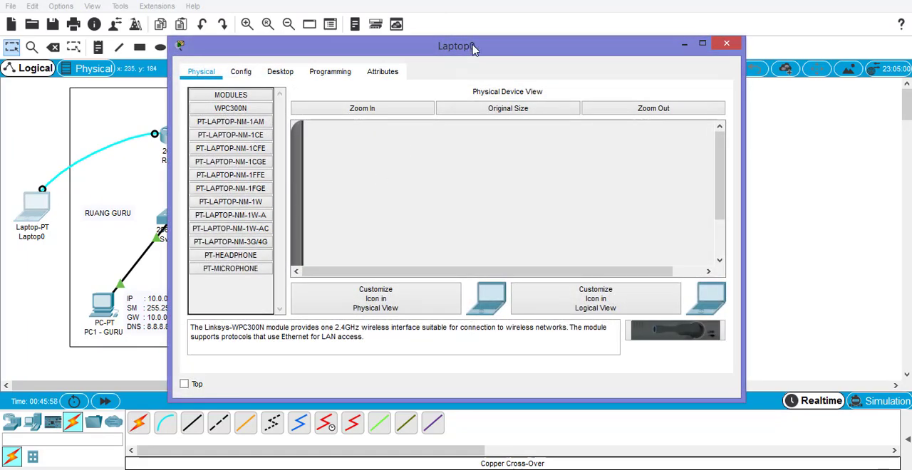
{"action": "left_click_drag", "start_coordinate": [417, 45], "coordinate": [581, 43]}
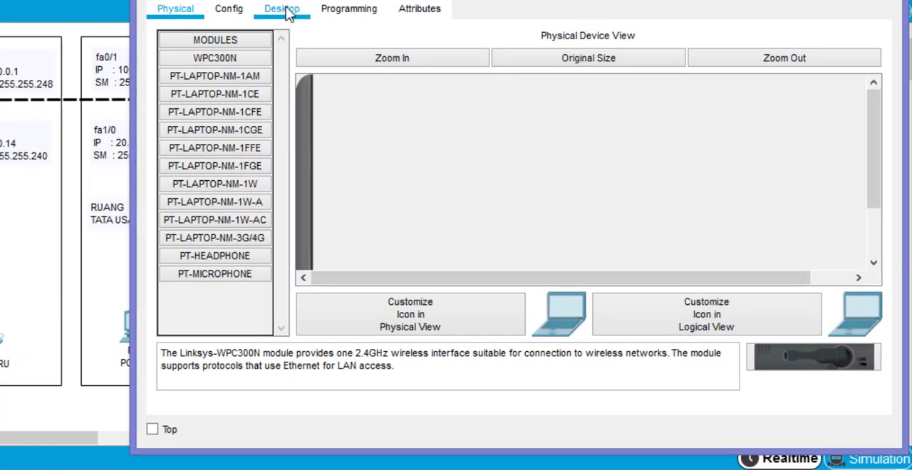
{"action": "left_click", "coordinate": [304, 16]}
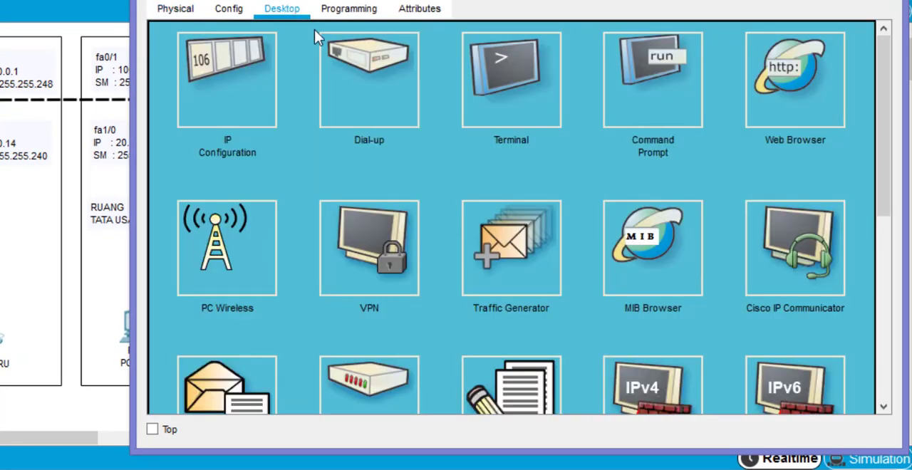
{"action": "left_click", "coordinate": [528, 71]}
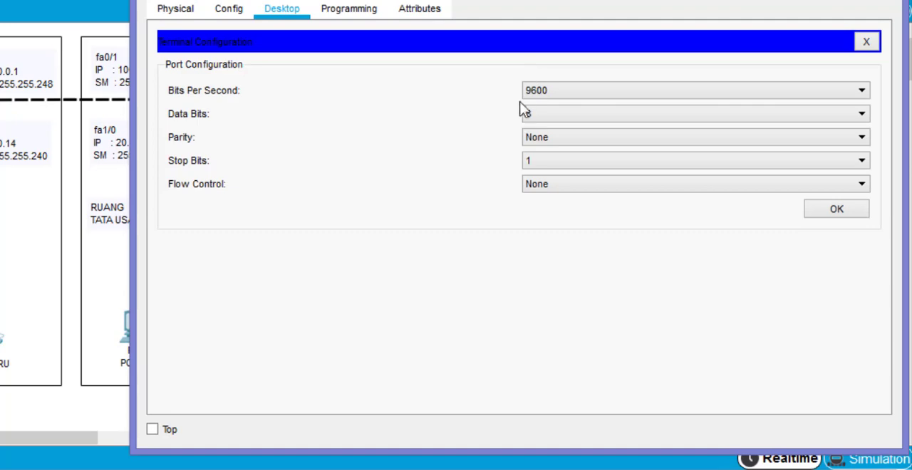
{"action": "left_click", "coordinate": [846, 211]}
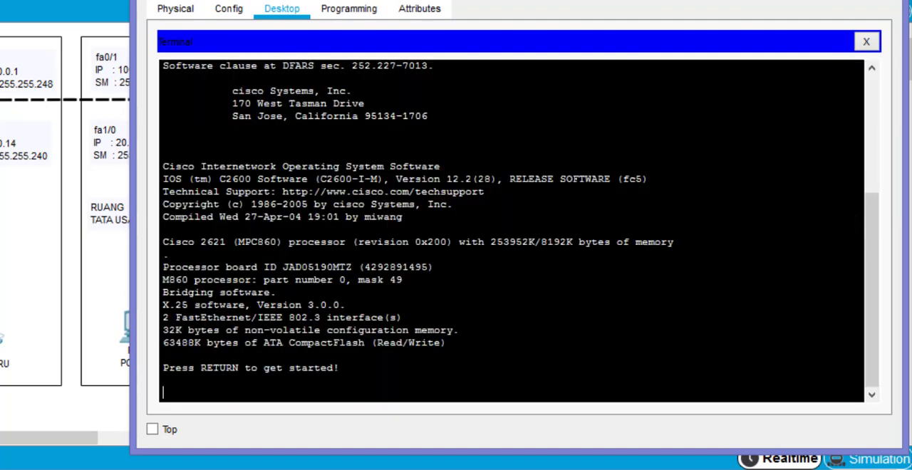
{"action": "key", "text": "Return"}
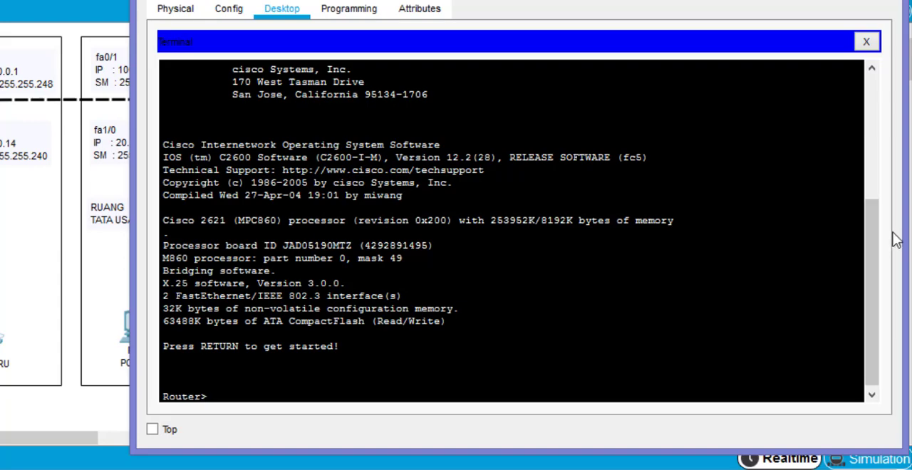
- Narrow Laptop0's terminal window and move it aside to uncover the middle room of the topology
{"action": "left_click_drag", "start_coordinate": [903, 226], "coordinate": [592, 235]}
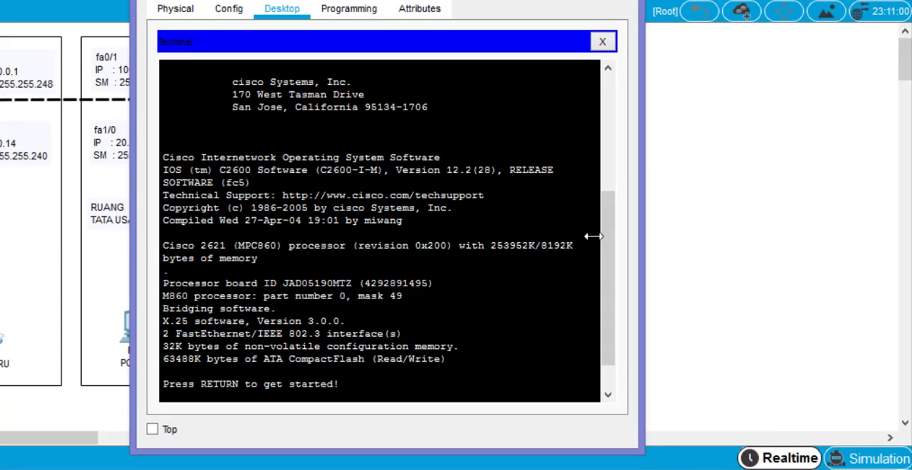
{"action": "left_click_drag", "start_coordinate": [428, 0], "coordinate": [676, 0]}
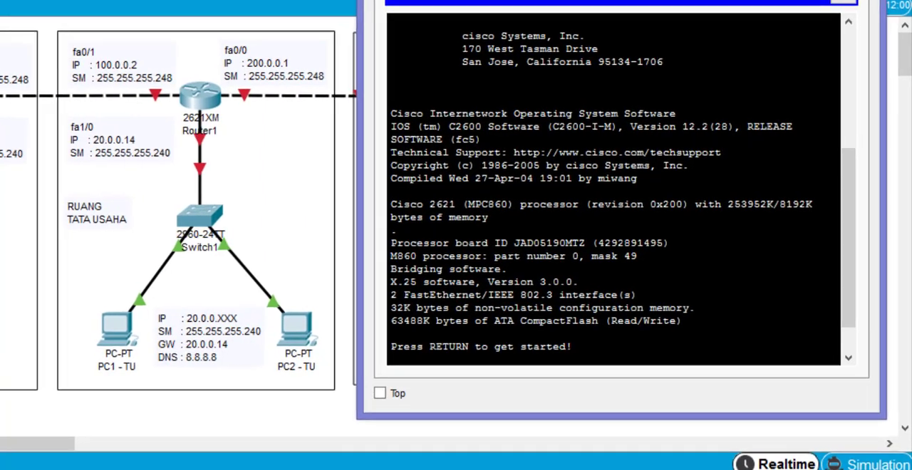
{"action": "scroll", "coordinate": [631, 213], "scroll_direction": "down", "scroll_amount": 2}
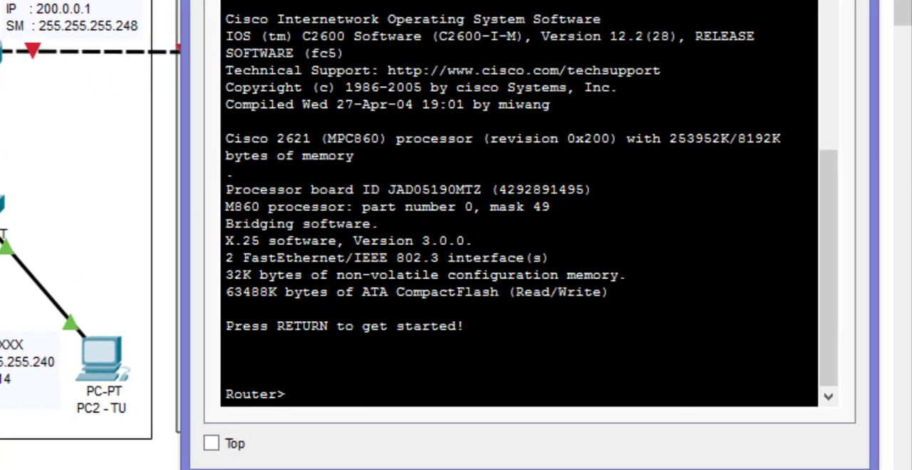
- Enter privileged EXEC mode on Router0 with the enable command
{"action": "type", "text": "ENA"}
{"action": "key", "text": "BackSpace"}
{"action": "key", "text": "BackSpace"}
{"action": "key", "text": "BackSpace"}
{"action": "type", "text": "ena"}
{"action": "key", "text": "Tab"}
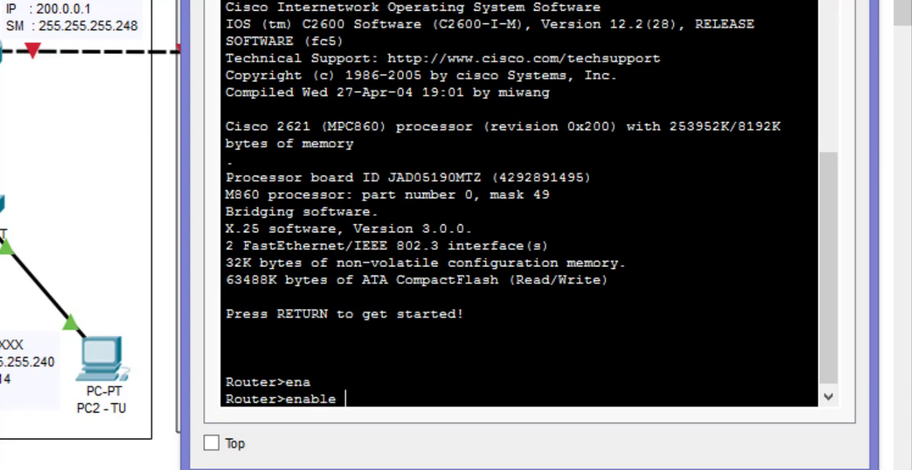
{"action": "key", "text": "Return"}
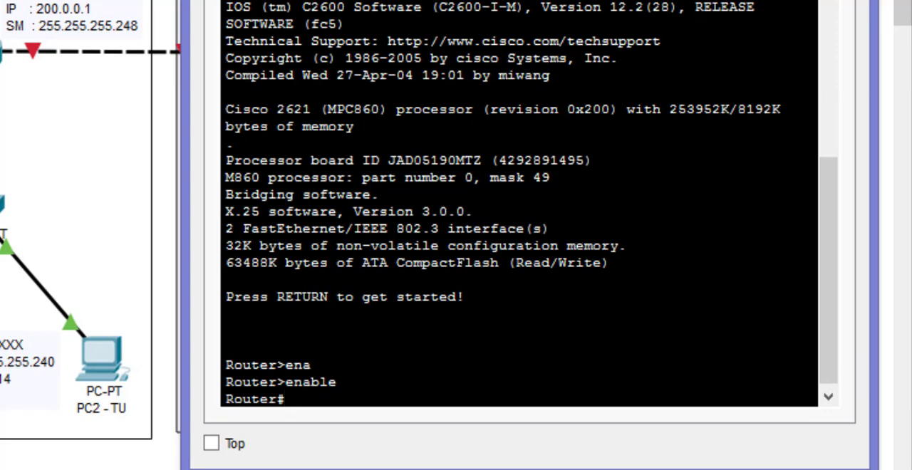
- Enter global configuration mode on Router0 with the configure terminal command
{"action": "type", "text": "conf"}
{"action": "key", "text": "Tab"}
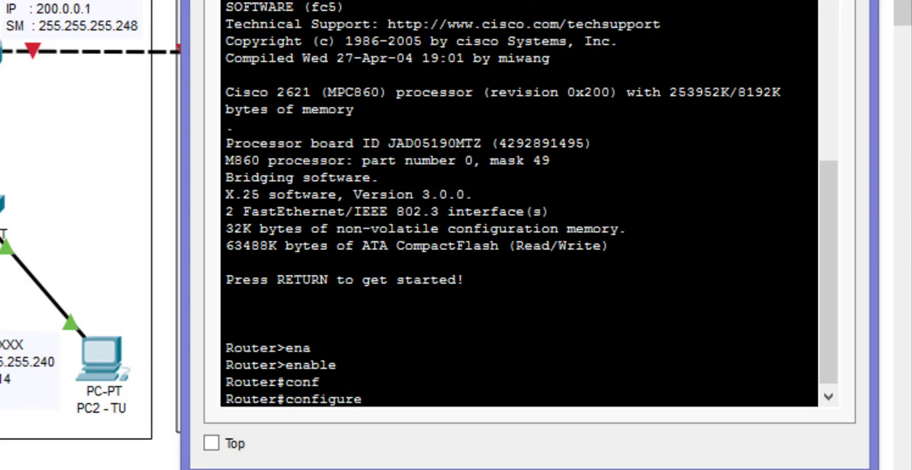
{"action": "type", "text": "ter"}
{"action": "key", "text": "Tab"}
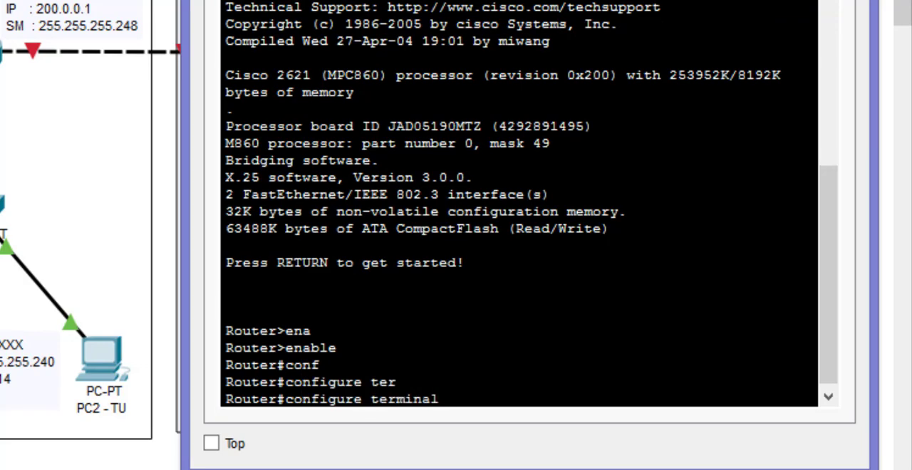
{"action": "key", "text": "Return"}
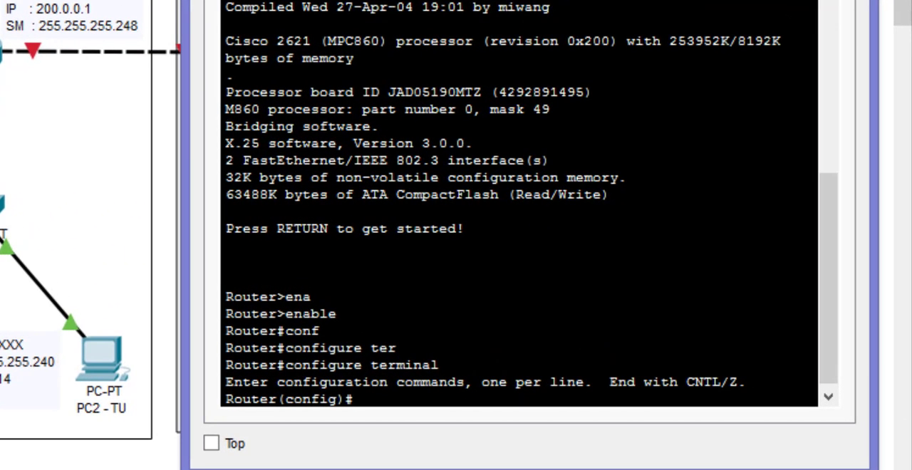
- Assign IP address 10.0.0.14 with subnet mask 255.255.255.240 to Router0's interface fa0/0
{"action": "type", "text": "int"}
{"action": "key", "text": "Tab"}
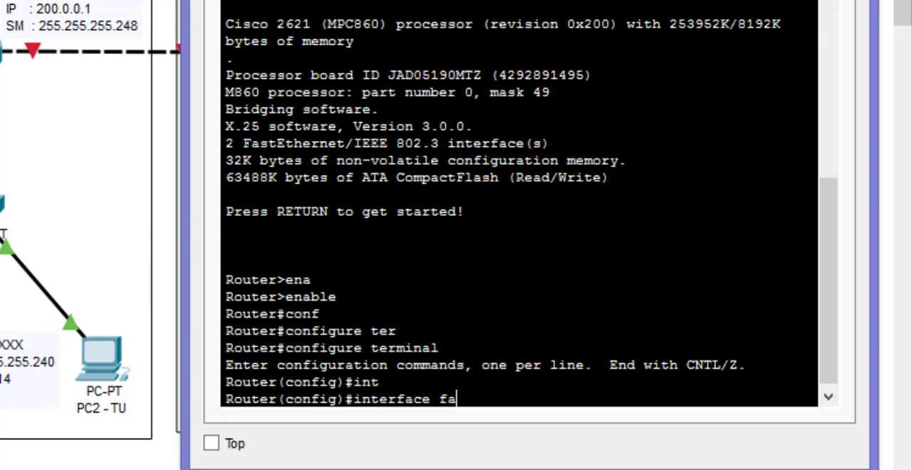
{"action": "type", "text": "fa0/0"}
{"action": "key", "text": "Return"}
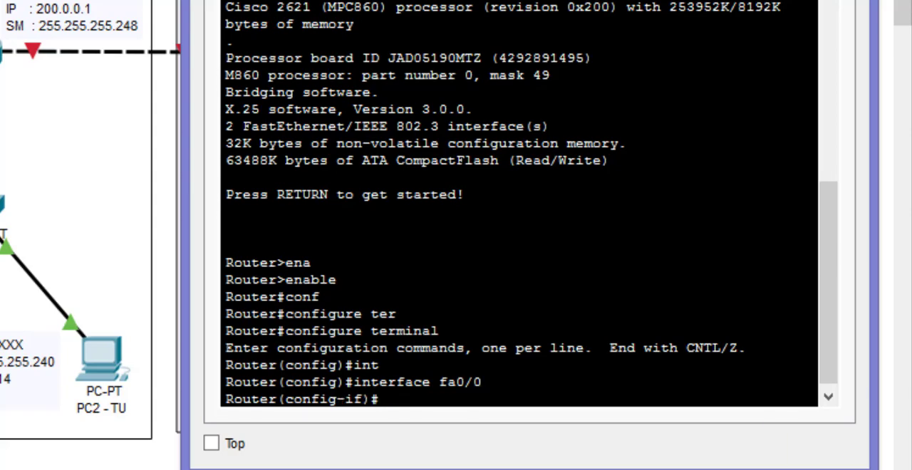
{"action": "type", "text": "ip add"}
{"action": "key", "text": "Tab"}
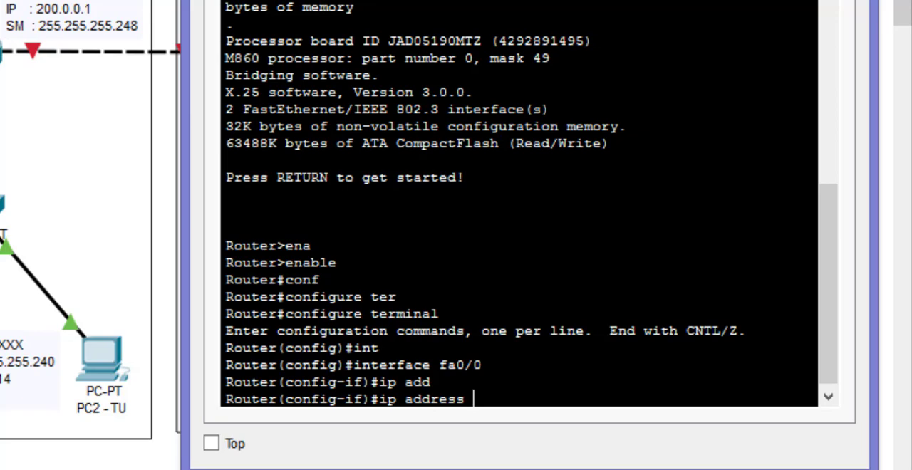
{"action": "type", "text": "10.0.0."}
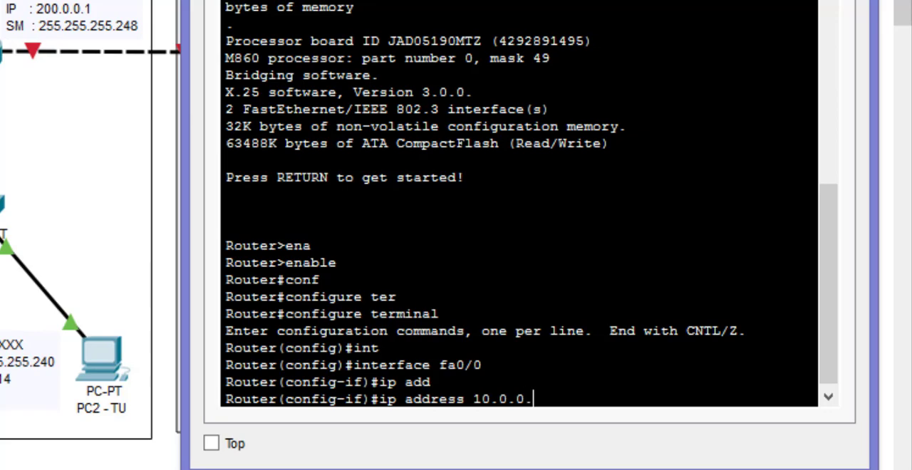
{"action": "type", "text": "14 255.255.255"}
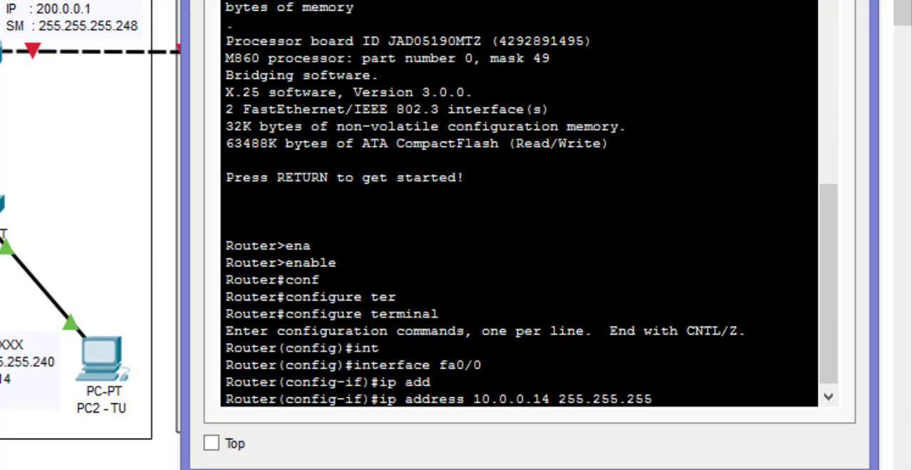
{"action": "type", "text": ".240"}
{"action": "key", "text": "Return"}
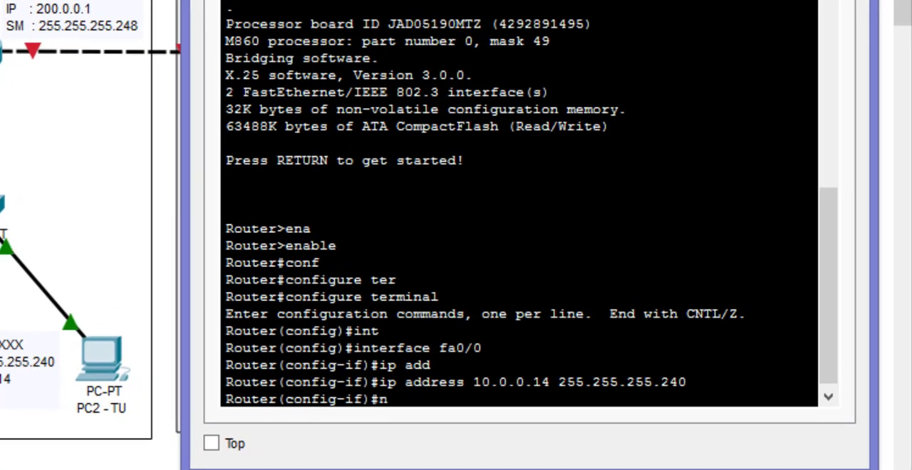
- Enable interface fa0/0 with no shutdown and return to global configuration mode
{"action": "type", "text": "no shut"}
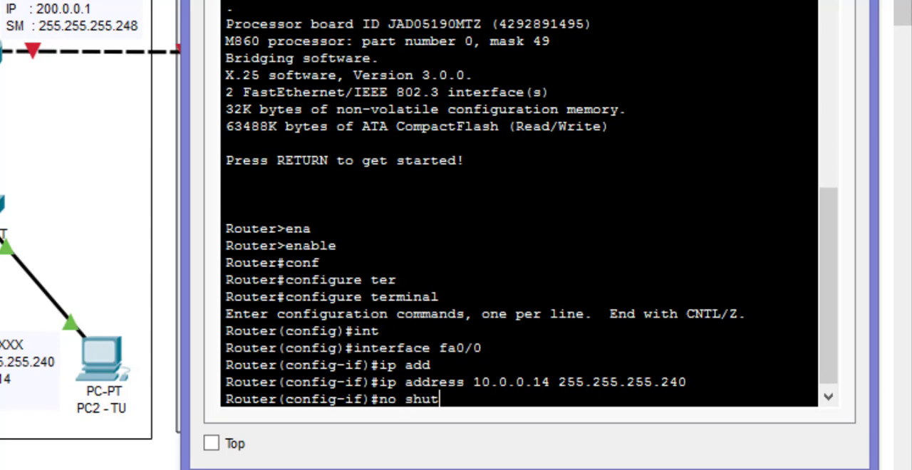
{"action": "key", "text": "Tab"}
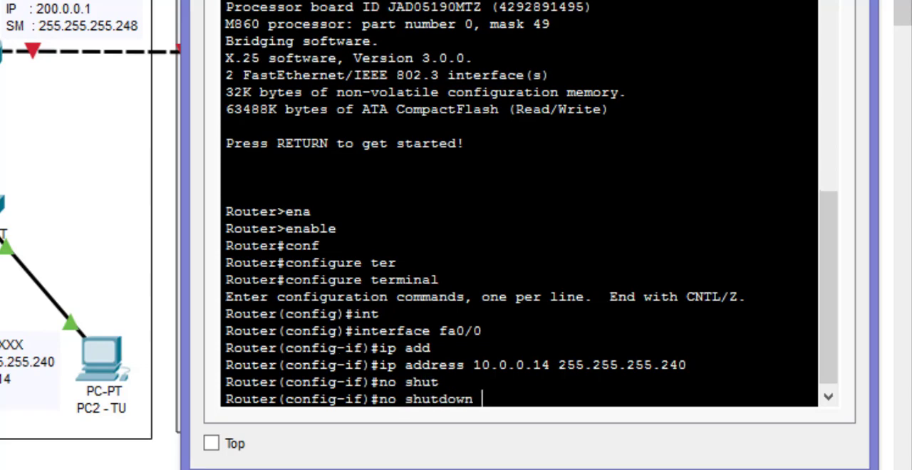
{"action": "key", "text": "Return"}
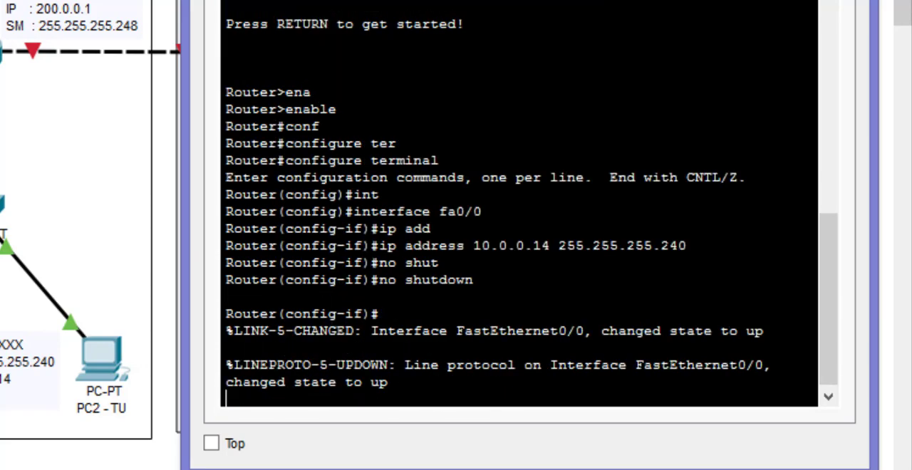
{"action": "key", "text": "Return"}
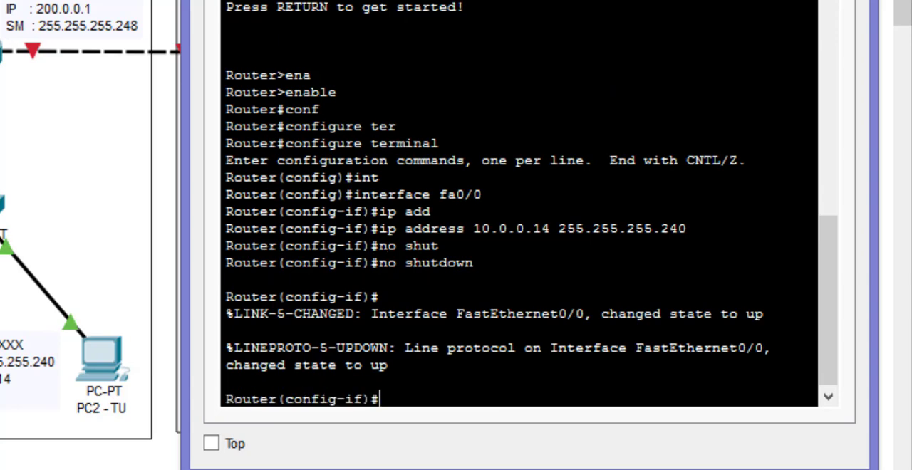
{"action": "type", "text": "exit"}
{"action": "key", "text": "Return"}
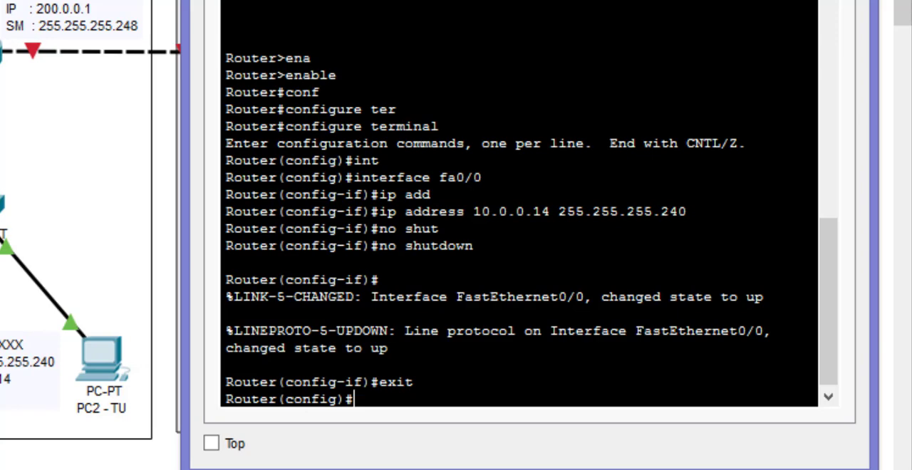
- Create a DHCP pool named JARGURU on Router0 with the ip dhcp pool command
{"action": "type", "text": "ip dh"}
{"action": "key", "text": "Tab"}
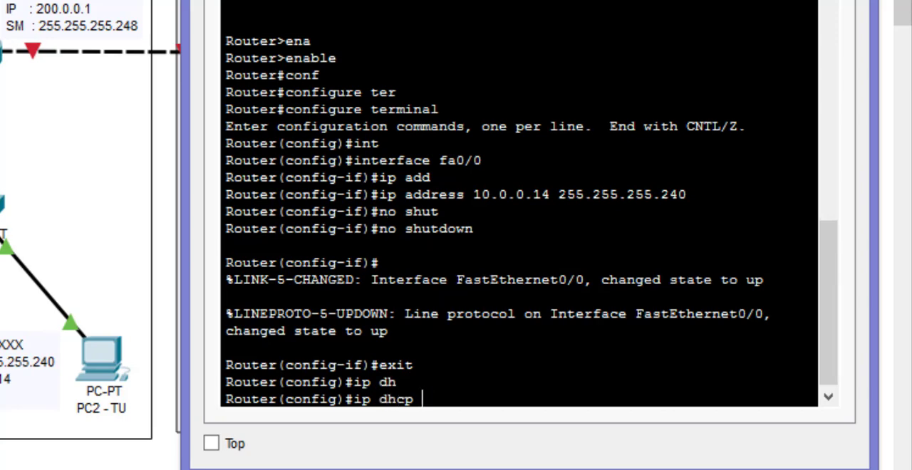
{"action": "type", "text": "poo"}
{"action": "key", "text": "Tab"}
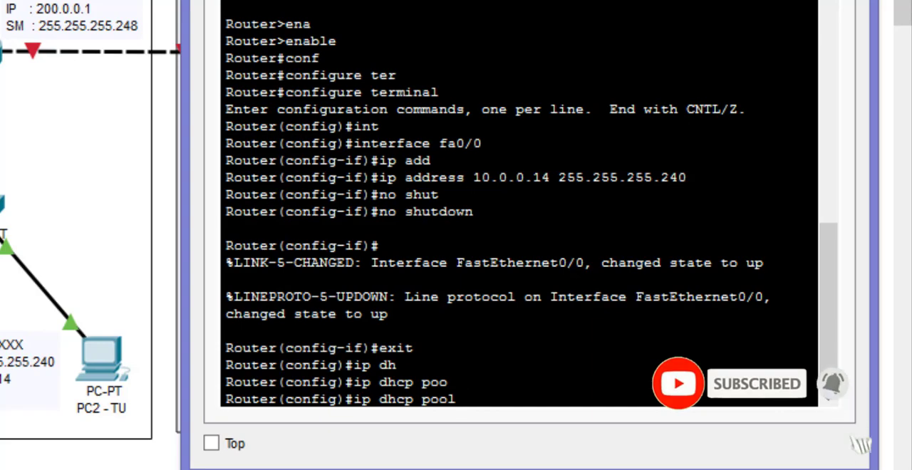
{"action": "type", "text": "JAR"}
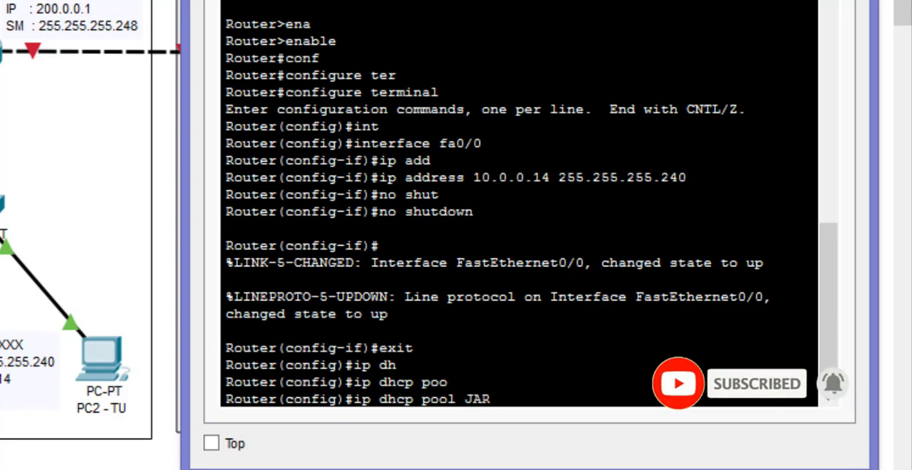
{"action": "type", "text": "GUR"}
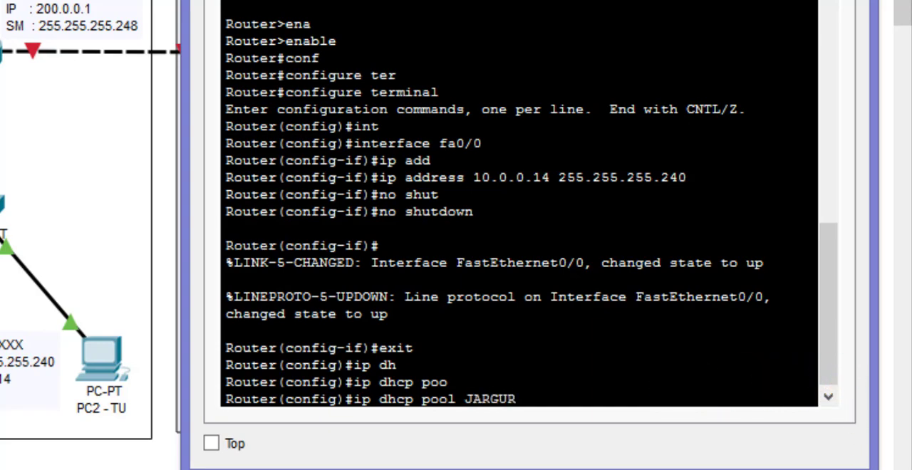
{"action": "type", "text": "U"}
{"action": "key", "text": "Return"}
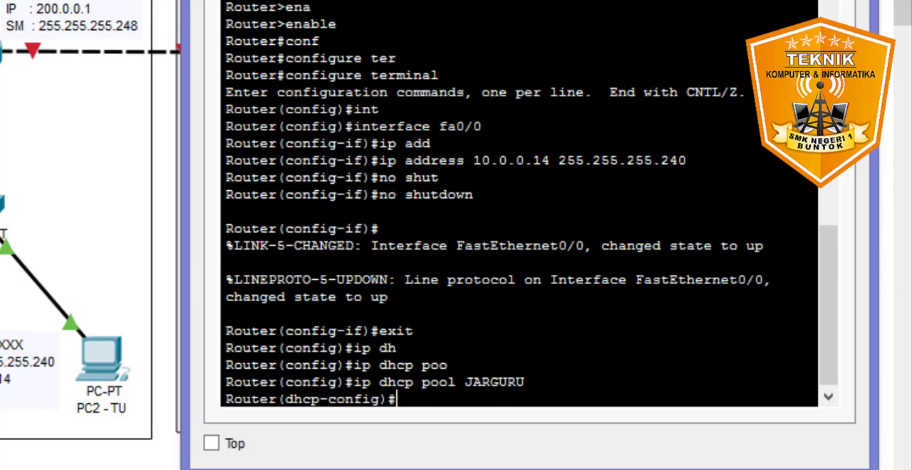
- Set the JARGURU pool's network to 10.0.0.0 with subnet mask 255.255.255.240
{"action": "type", "text": "net"}
{"action": "key", "text": "Tab"}
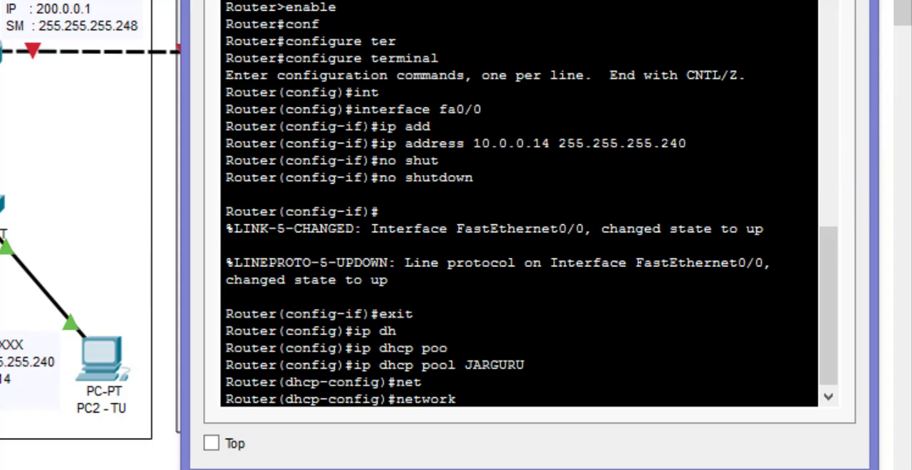
{"action": "type", "text": "10.0.0.0 255"}
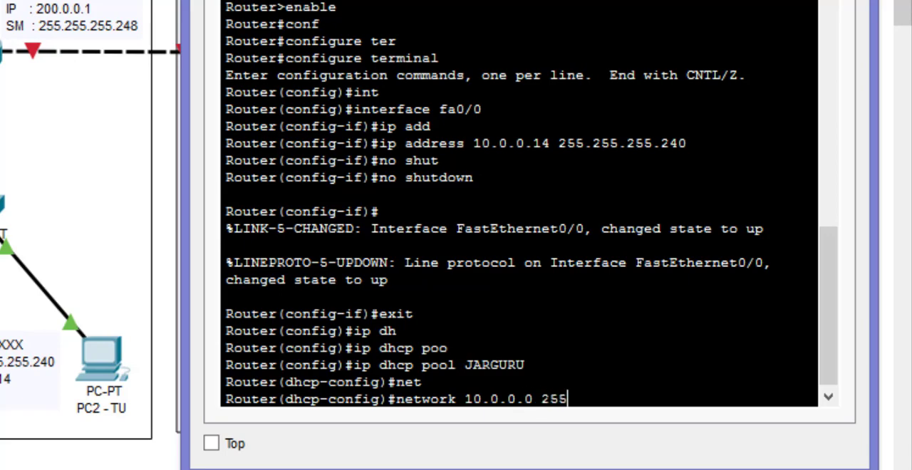
{"action": "type", "text": ".255.255"}
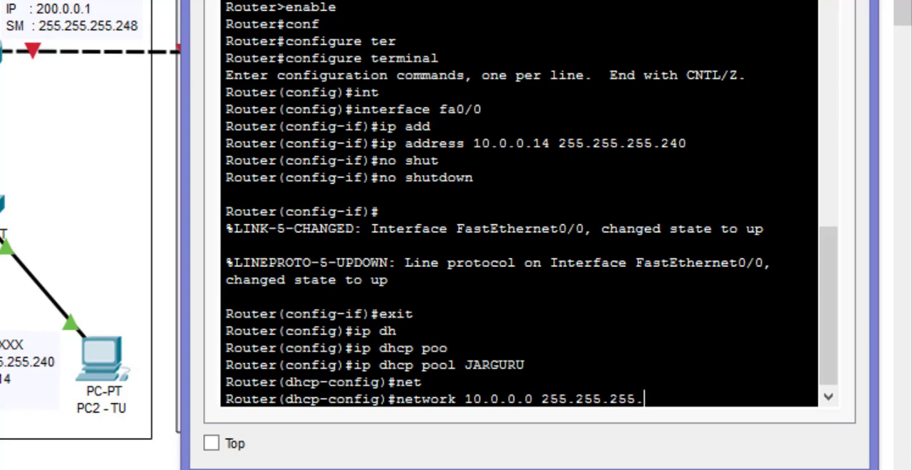
{"action": "type", "text": ".240"}
{"action": "key", "text": "Return"}
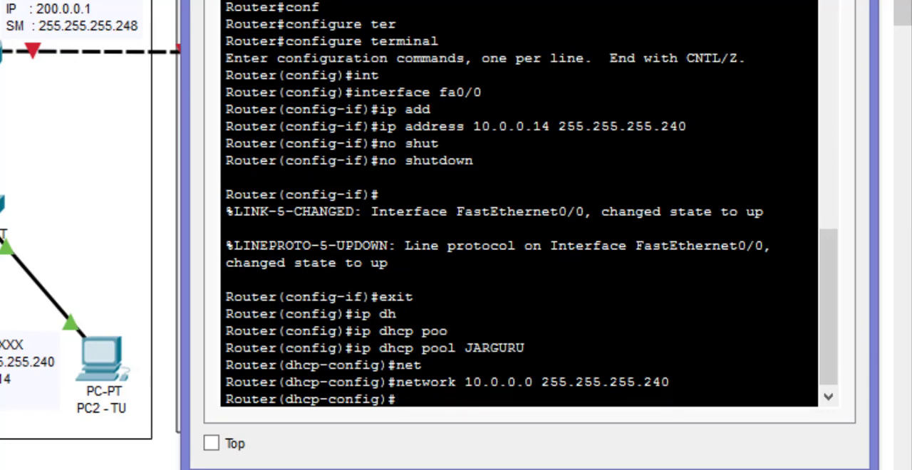
- Set the JARGURU pool's default router to 10.0.0.14
{"action": "type", "text": "def"}
{"action": "key", "text": "Tab"}
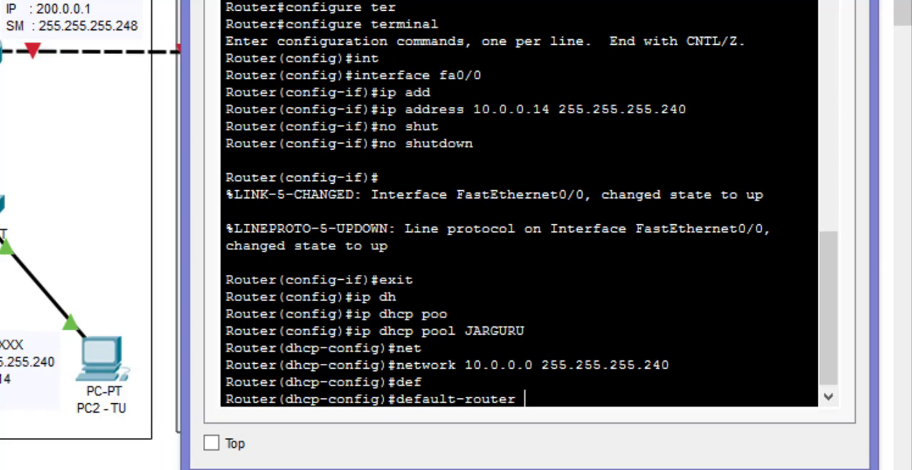
{"action": "type", "text": "10.0.0.1"}
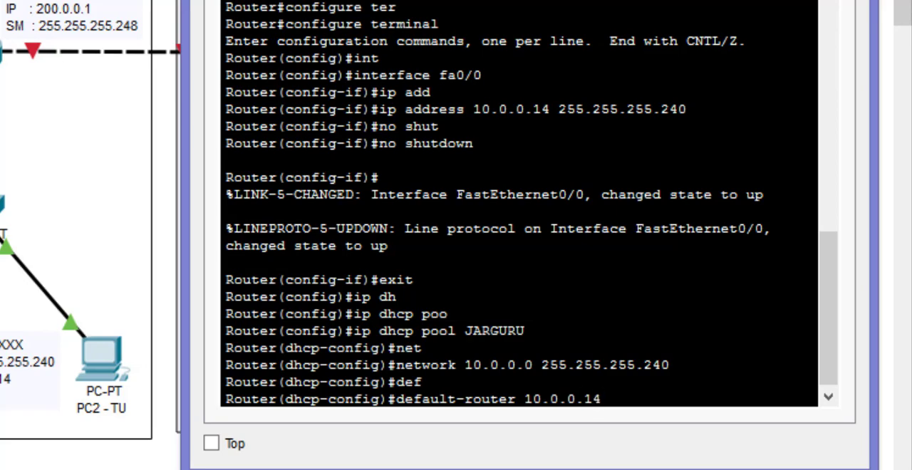
{"action": "type", "text": "4"}
{"action": "key", "text": "Return"}
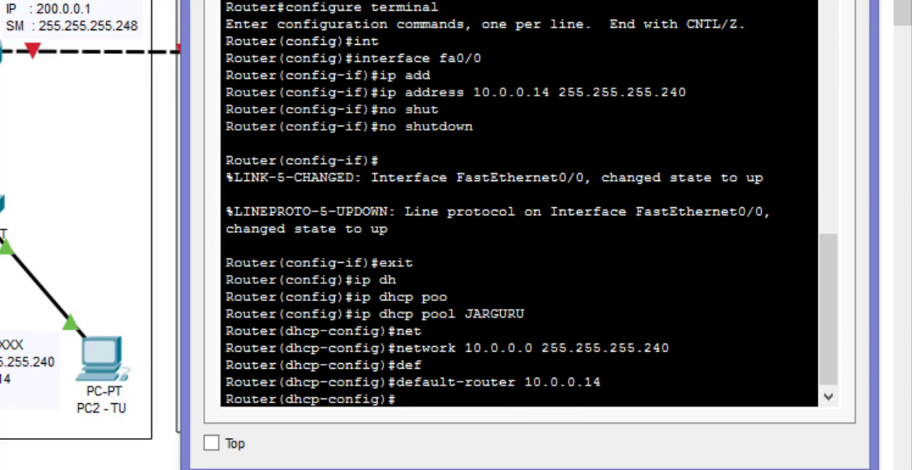
- Set the JARGURU pool's DNS server to 8.8.8.8 and exit DHCP configuration mode
{"action": "type", "text": "dns"}
{"action": "key", "text": "Tab"}
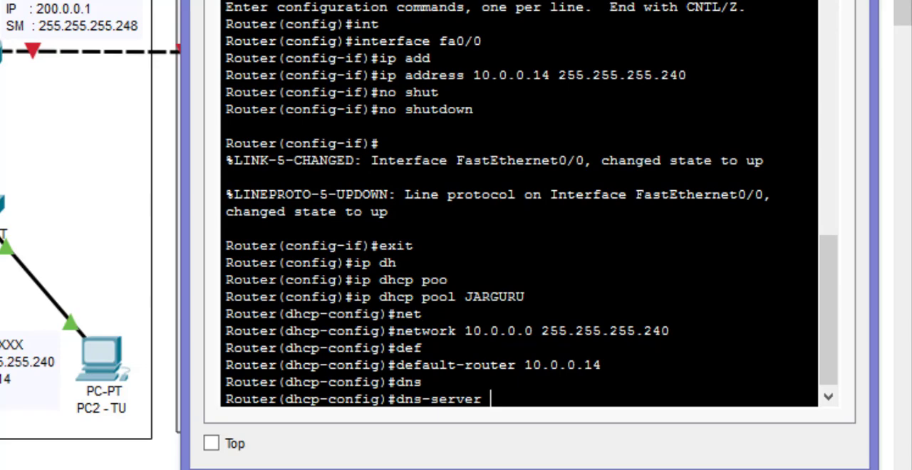
{"action": "type", "text": "8.8.8.8"}
{"action": "key", "text": "Return"}
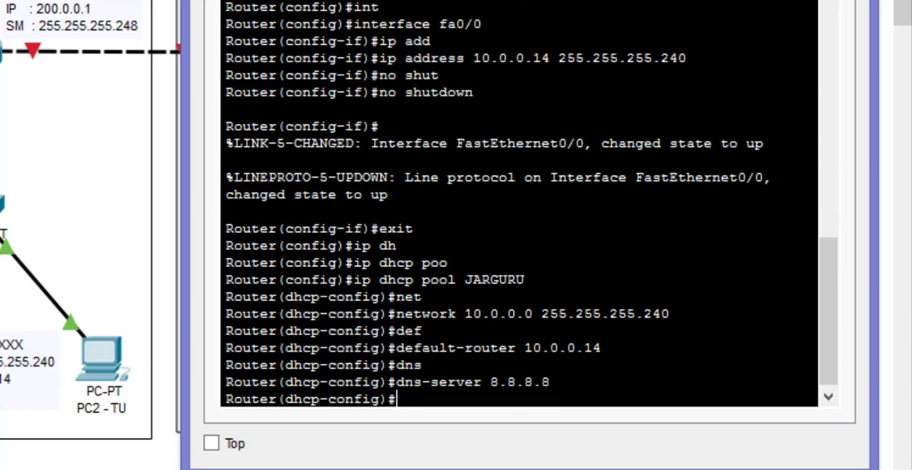
{"action": "type", "text": "exit"}
{"action": "key", "text": "Return"}
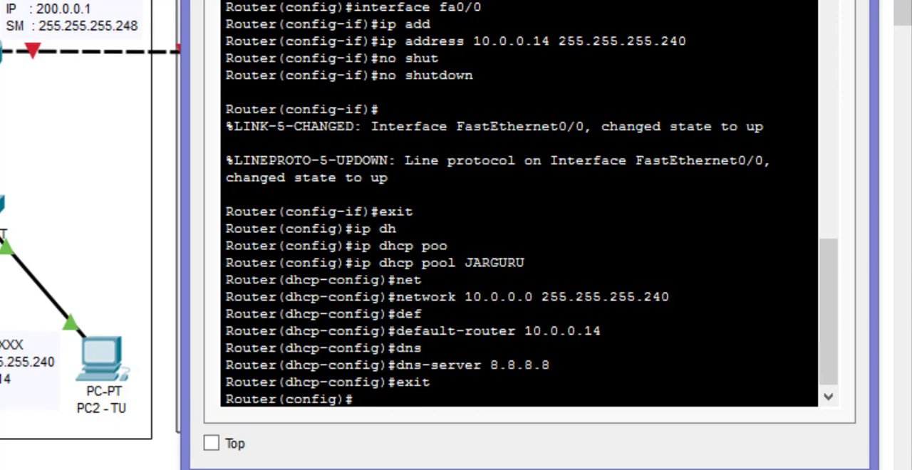
- Assign IP address 100.0.0.1 with subnet mask 255.255.255.248 to Router0's fa0/1 interface
{"action": "type", "text": "inter"}
{"action": "key", "text": "Tab"}
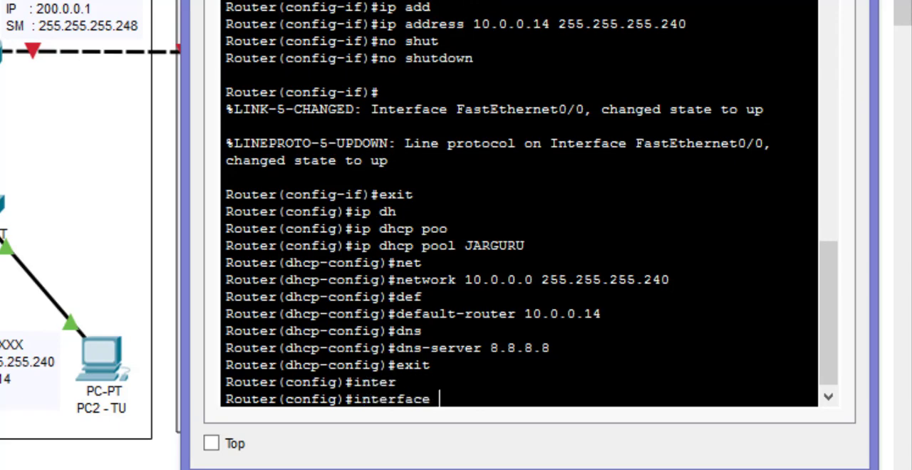
{"action": "type", "text": "fa0/1"}
{"action": "key", "text": "Return"}
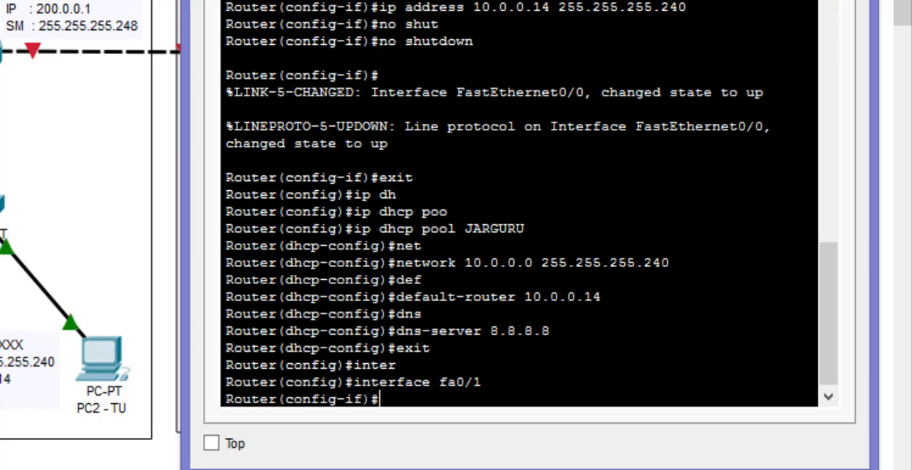
{"action": "type", "text": "i"}
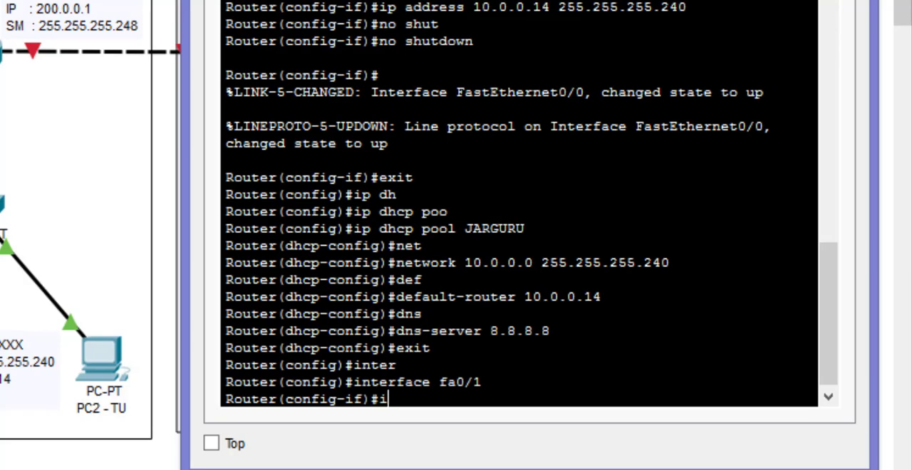
{"action": "type", "text": "p"}
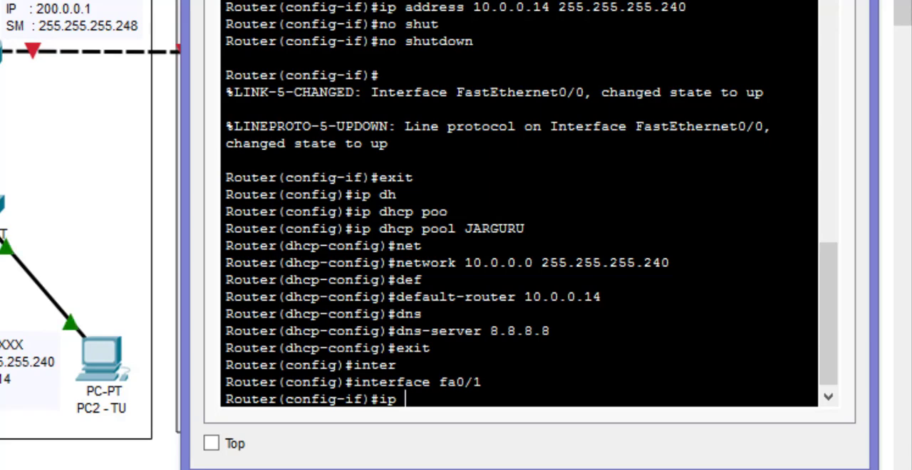
{"action": "type", "text": " add"}
{"action": "key", "text": "Tab"}
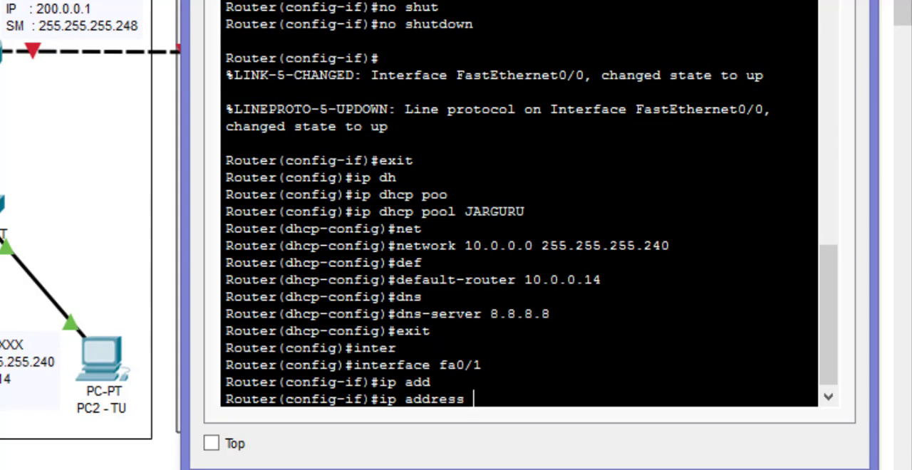
{"action": "type", "text": "100.0.0."}
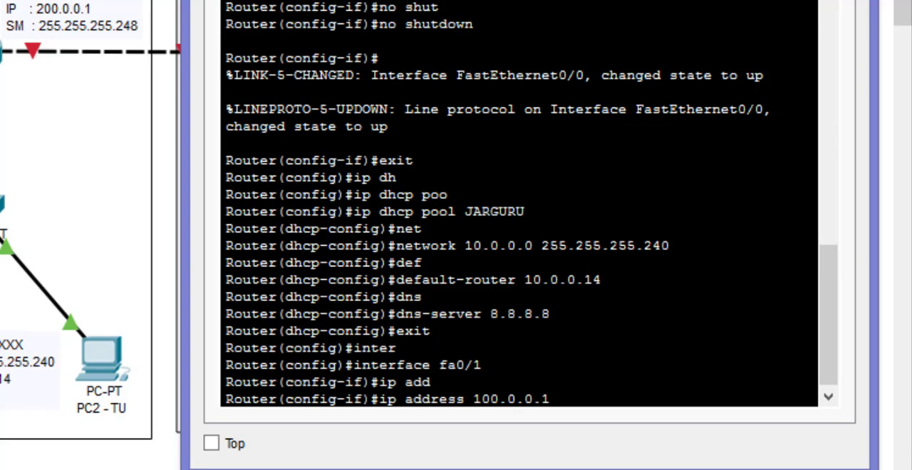
{"action": "type", "text": "1 255.255.25"}
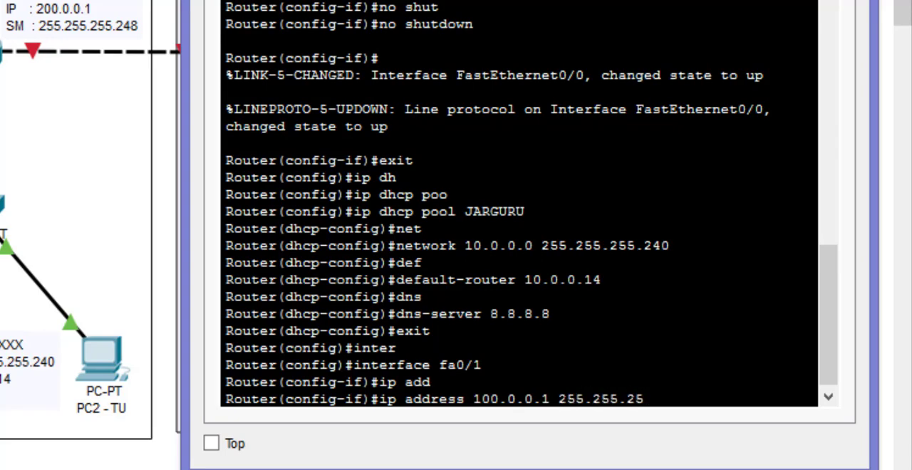
{"action": "type", "text": "5.248"}
{"action": "key", "text": "Return"}
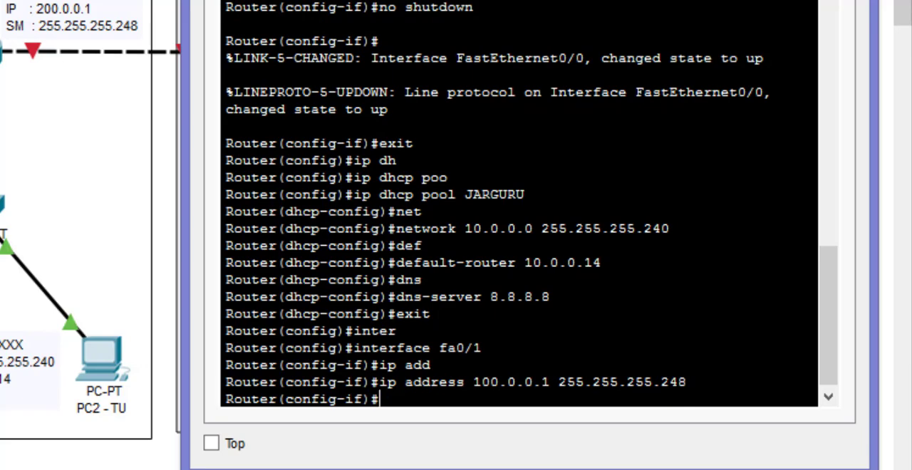
- Enable Router0's fa0/1 interface with no shutdown, exit interface configuration mode and close Laptop0's terminal and window
{"action": "type", "text": "no shut"}
{"action": "key", "text": "Tab"}
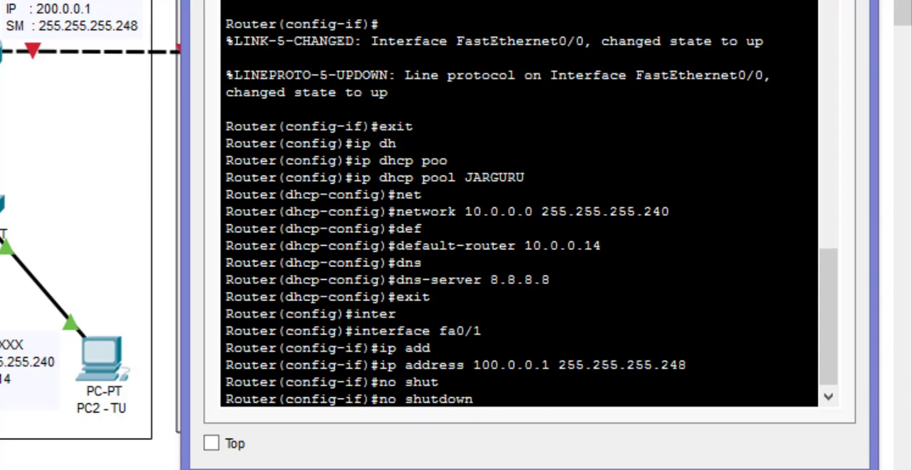
{"action": "key", "text": "Return"}
{"action": "key", "text": "Return"}
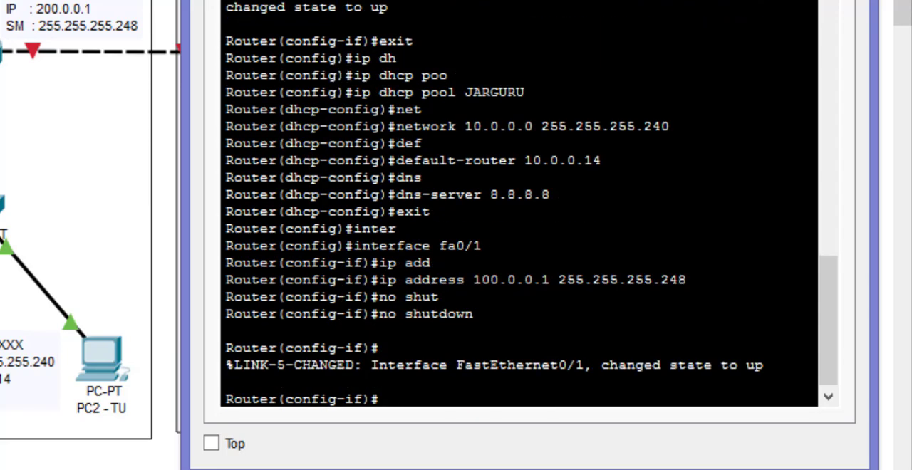
{"action": "type", "text": "exit"}
{"action": "key", "text": "Return"}
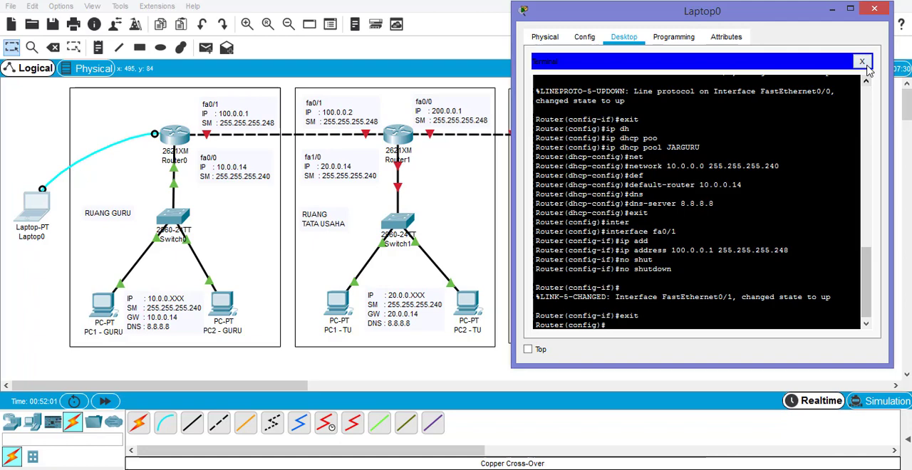
{"action": "left_click", "coordinate": [862, 63]}
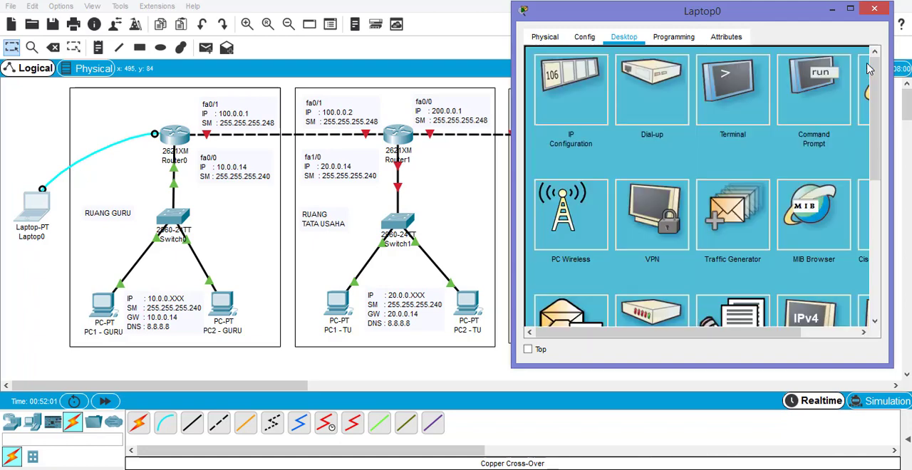
{"action": "left_click", "coordinate": [875, 9]}
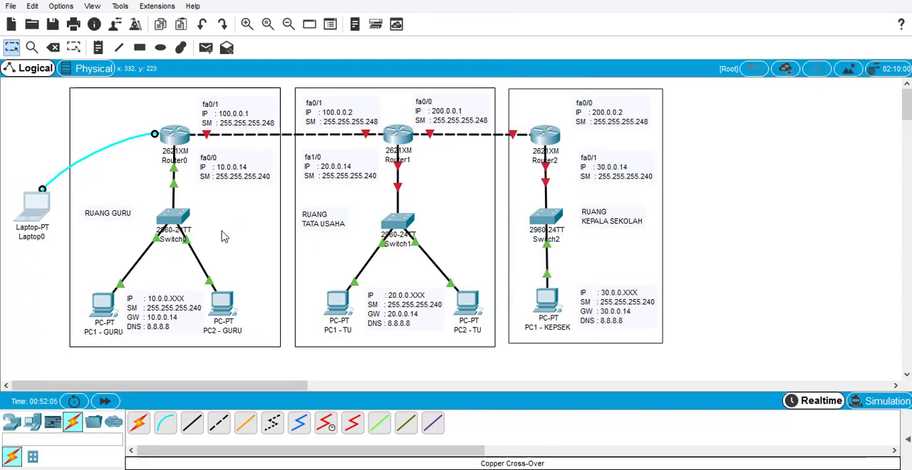
- Switch PC1 - GURU's IPv4 configuration to DHCP and close its window
{"action": "left_click", "coordinate": [104, 305]}
{"action": "left_click_drag", "start_coordinate": [460, 47], "coordinate": [628, 39]}
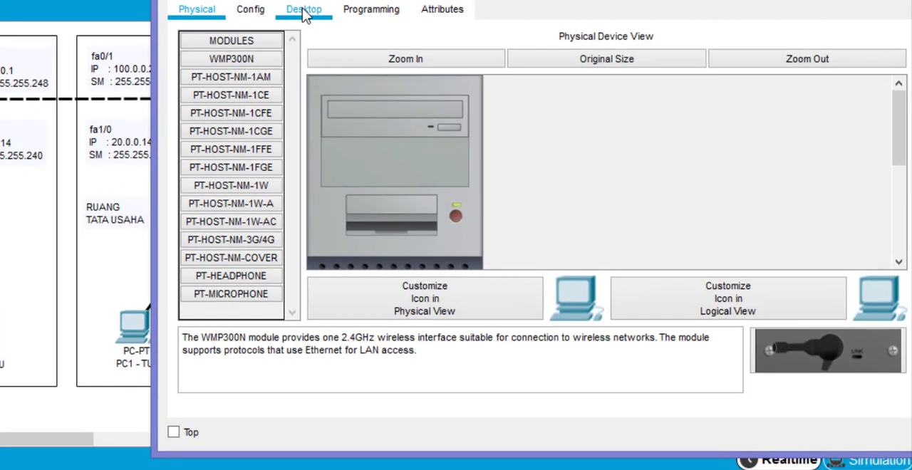
{"action": "left_click", "coordinate": [304, 11]}
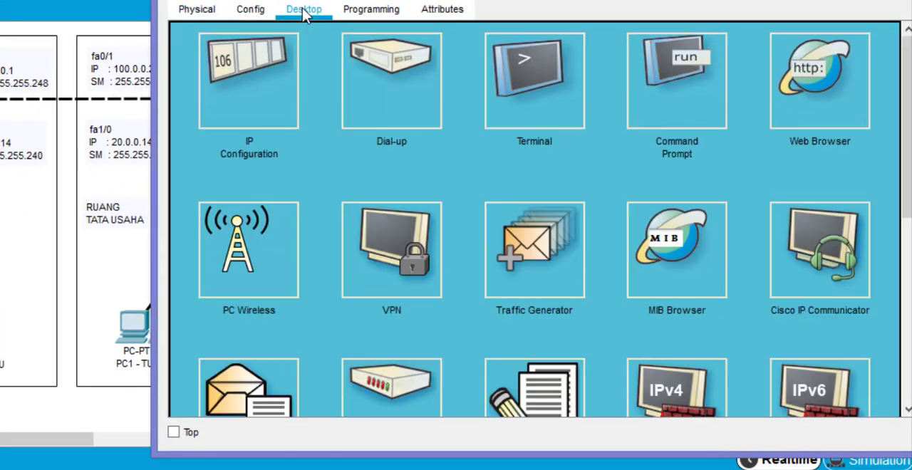
{"action": "left_click", "coordinate": [272, 68]}
{"action": "left_click", "coordinate": [192, 33]}
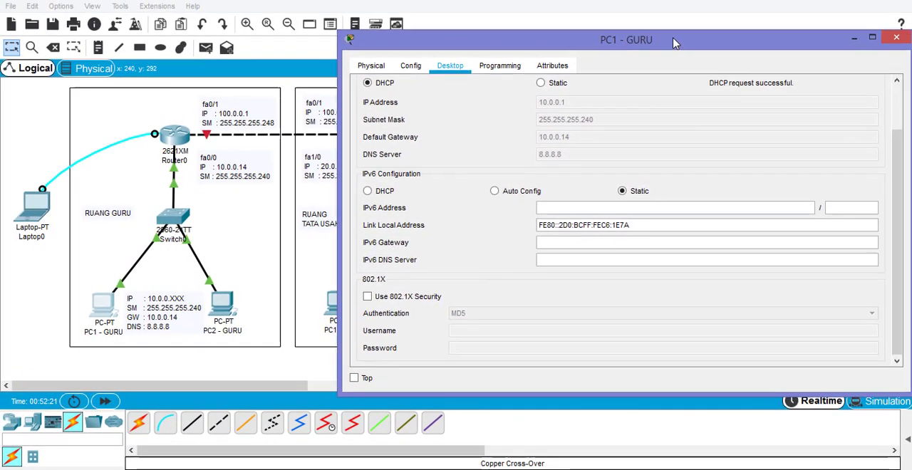
{"action": "left_click", "coordinate": [855, 35]}
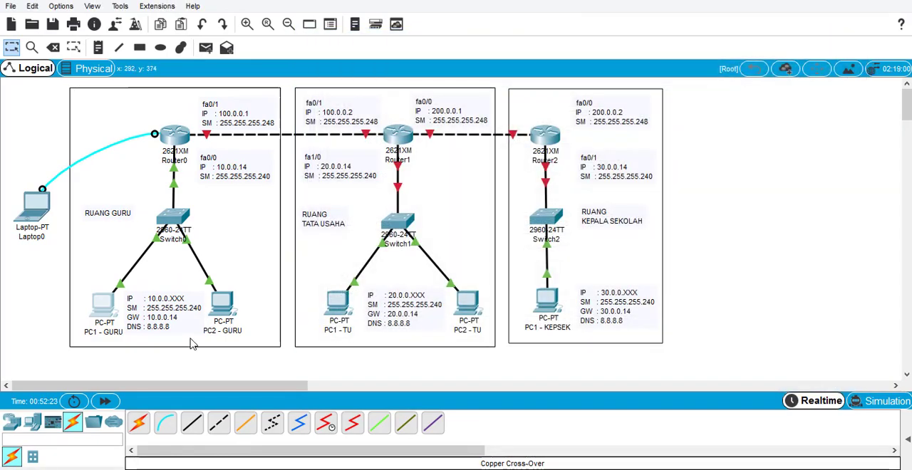
- Switch PC2 - GURU's IPv4 configuration to DHCP and close its window
{"action": "left_click", "coordinate": [225, 305]}
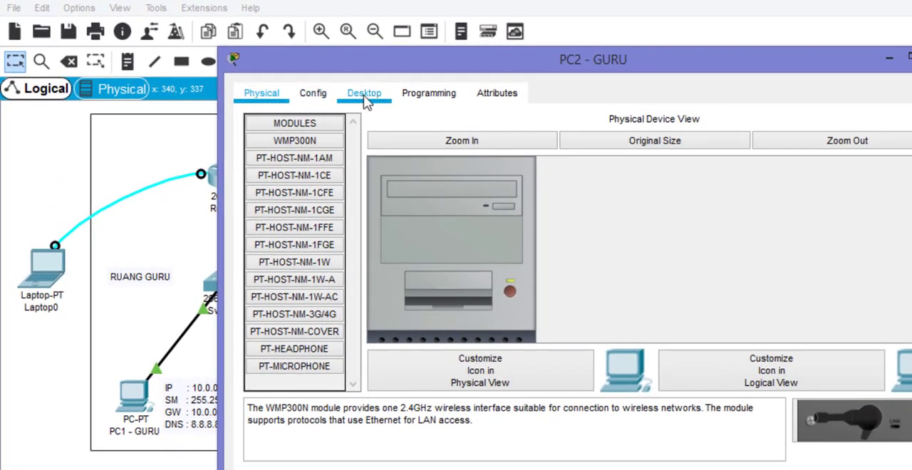
{"action": "left_click", "coordinate": [365, 100]}
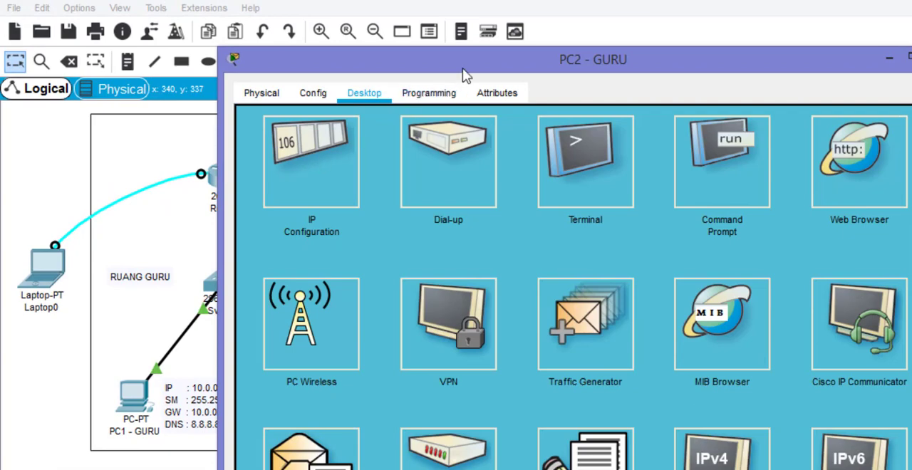
{"action": "left_click", "coordinate": [320, 163]}
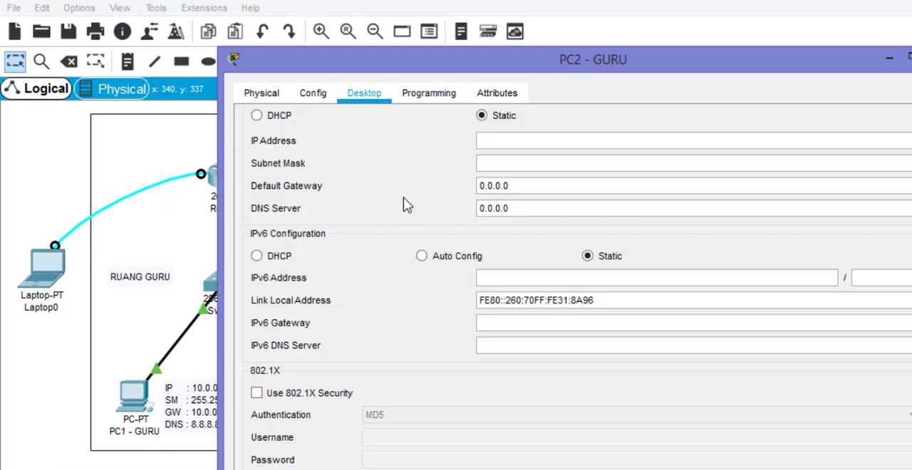
{"action": "left_click", "coordinate": [280, 117]}
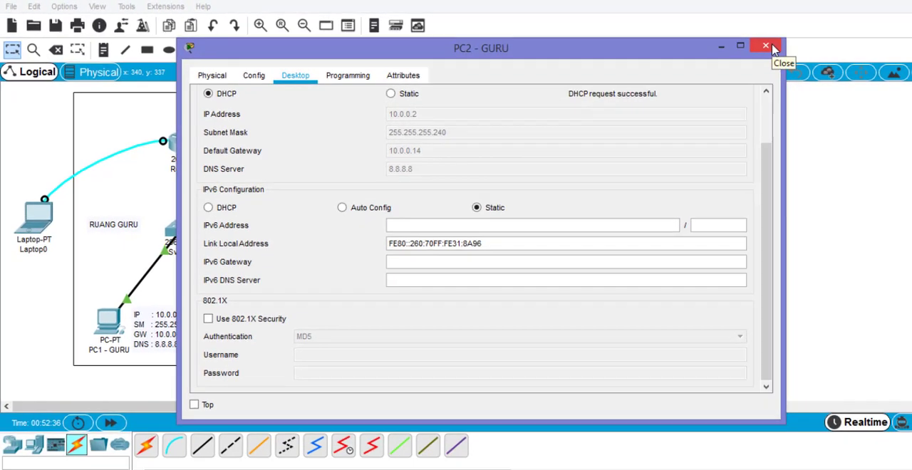
{"action": "left_click", "coordinate": [911, 59]}
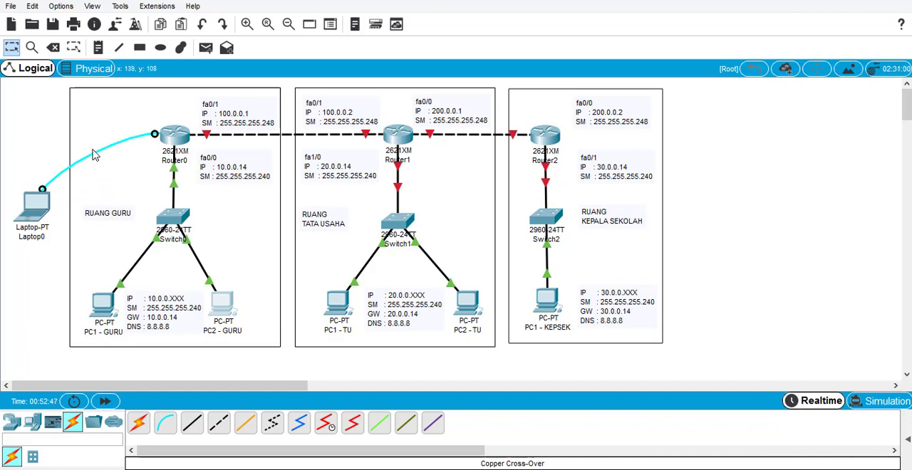
{"action": "key", "text": "Delete"}
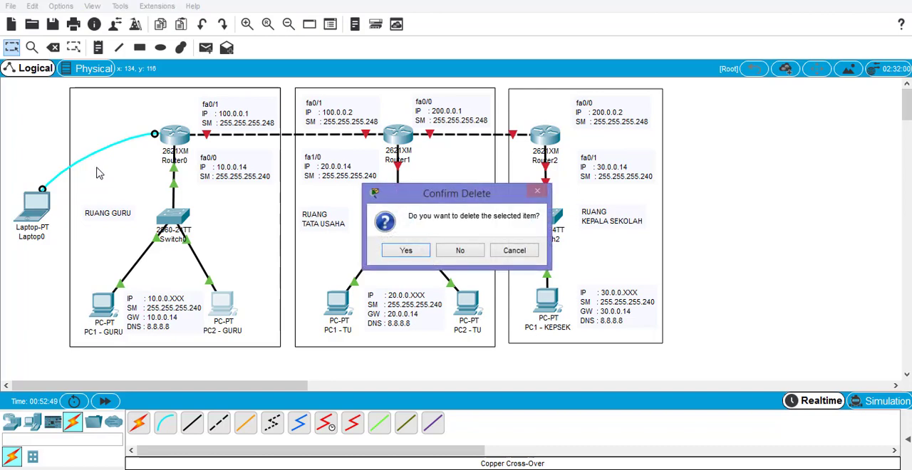
{"action": "left_click", "coordinate": [513, 250]}
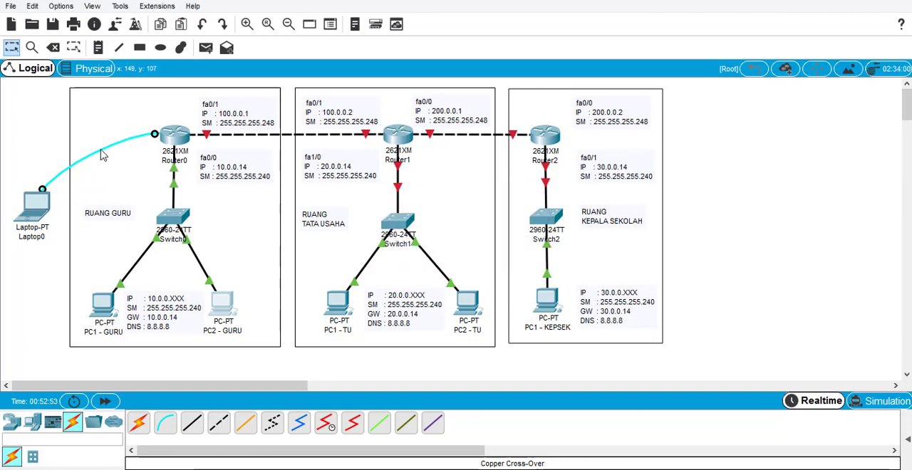
{"action": "key", "text": "Delete"}
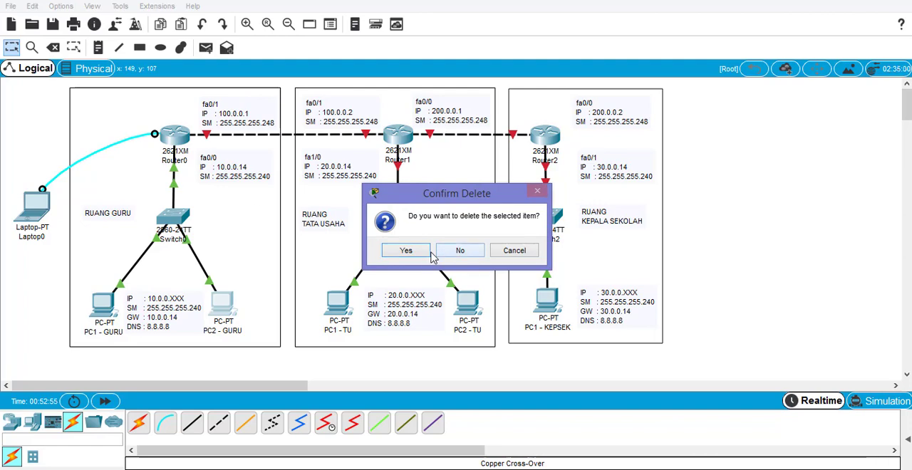
{"action": "left_click", "coordinate": [417, 251]}
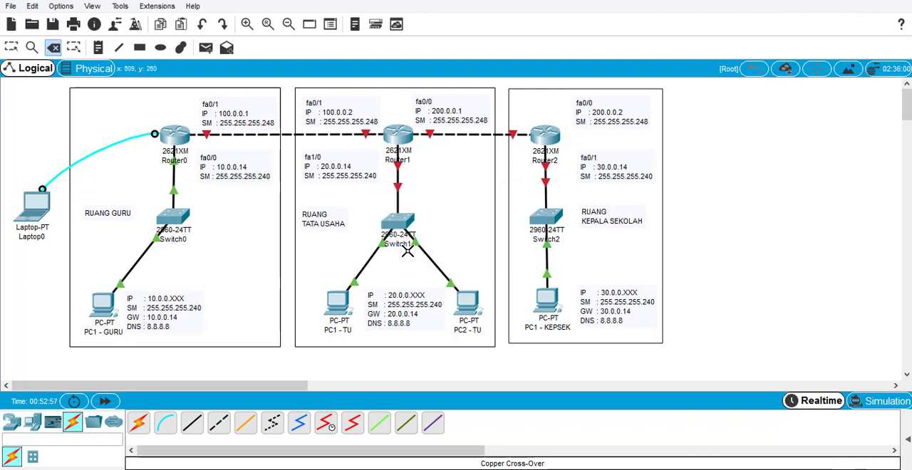
{"action": "key", "text": "ctrl+z"}
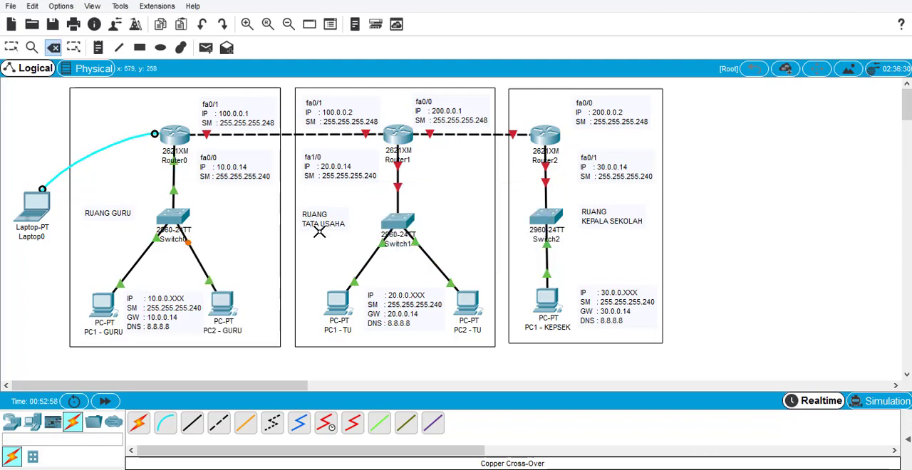
- Delete the console cable between Laptop0 and Router0, and connect Laptop0 to Router1's Console port with a new console cable
{"action": "left_click", "coordinate": [97, 151]}
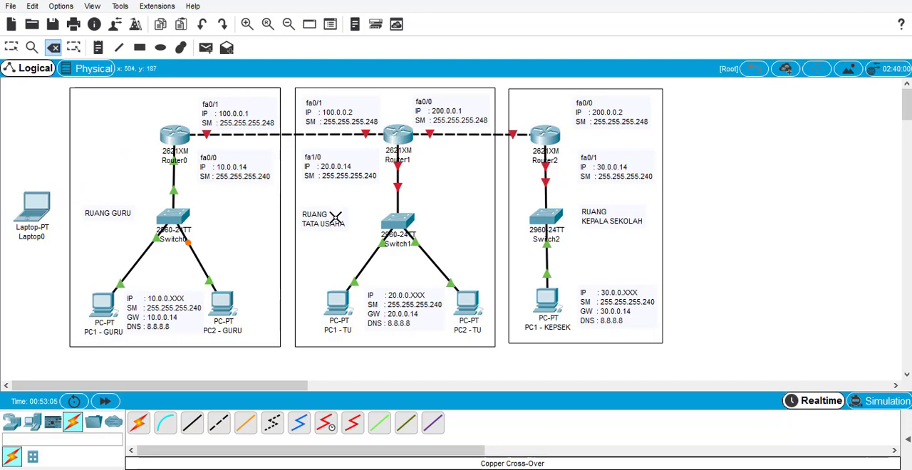
{"action": "key", "text": "Escape"}
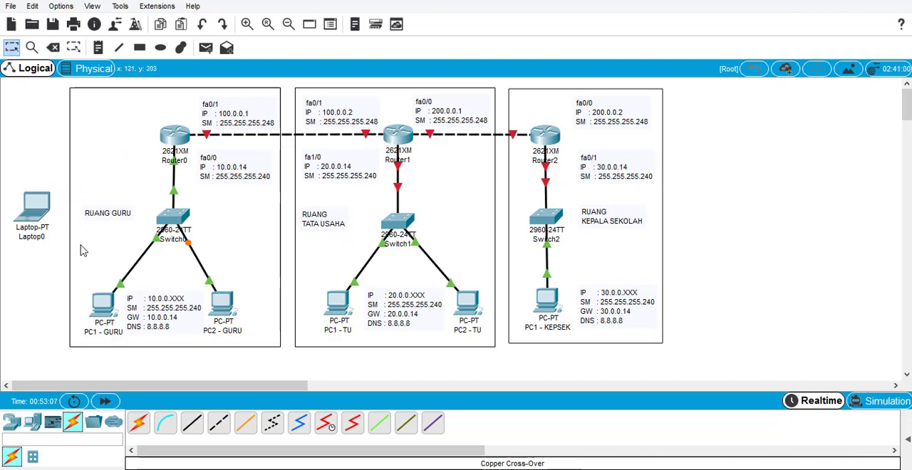
{"action": "left_click", "coordinate": [166, 423]}
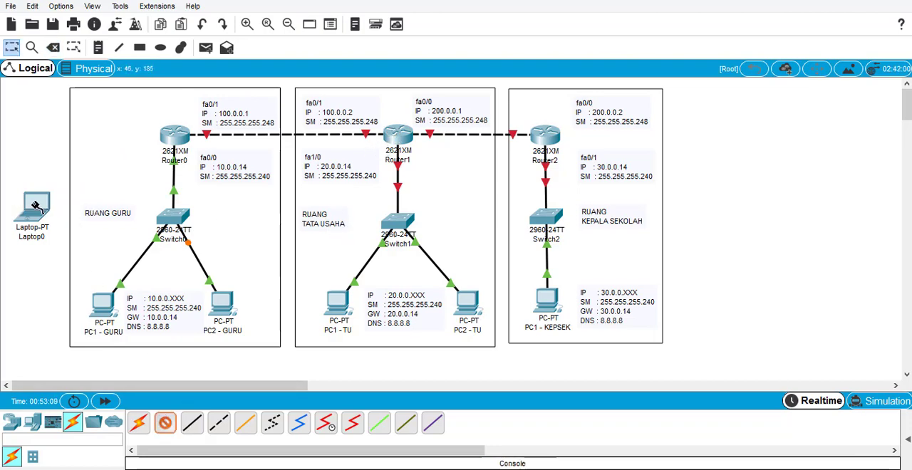
{"action": "left_click", "coordinate": [35, 207]}
{"action": "left_click", "coordinate": [39, 212]}
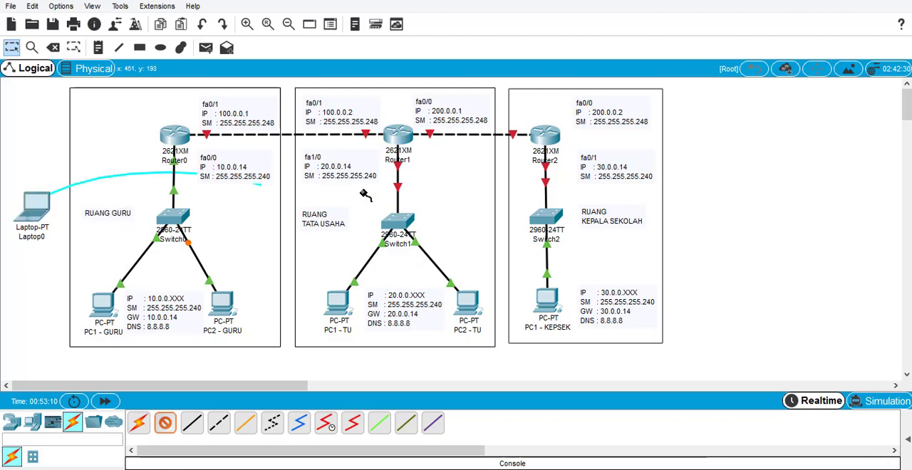
{"action": "left_click", "coordinate": [401, 135]}
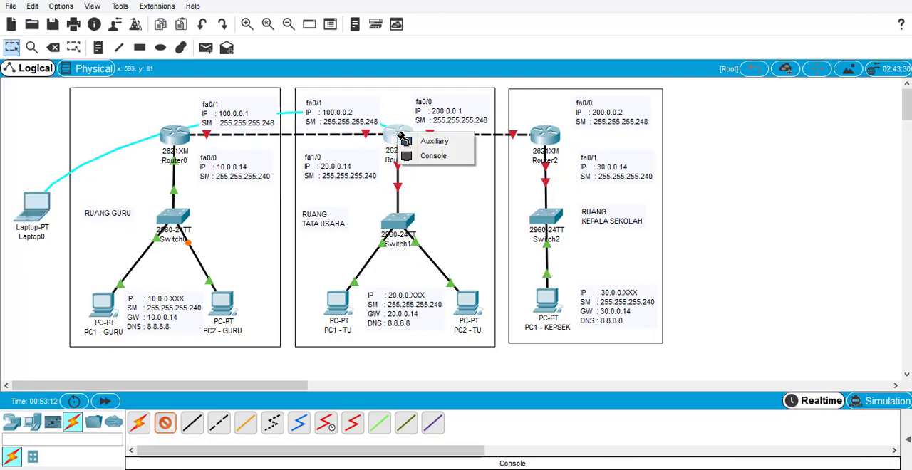
{"action": "left_click", "coordinate": [433, 159]}
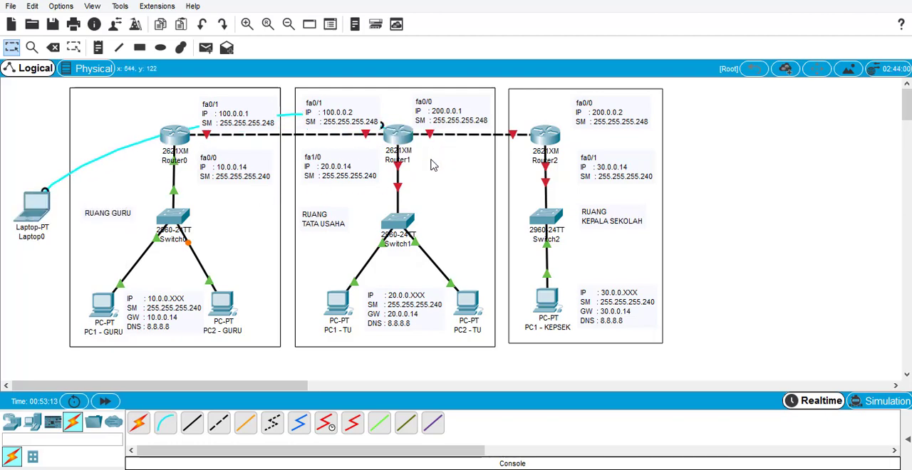
- Open Laptop0's terminal with the default port settings, narrow and reposition its window, and start Router1's console session
{"action": "left_click", "coordinate": [38, 218]}
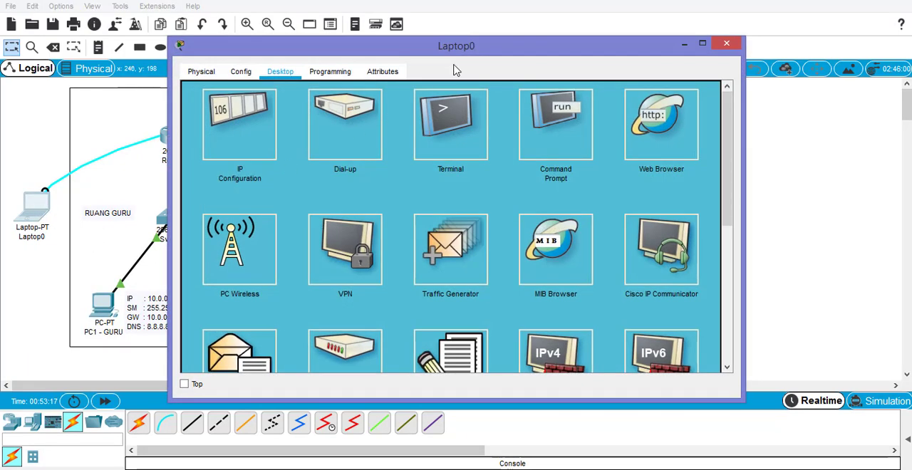
{"action": "left_click_drag", "start_coordinate": [460, 48], "coordinate": [593, 51]}
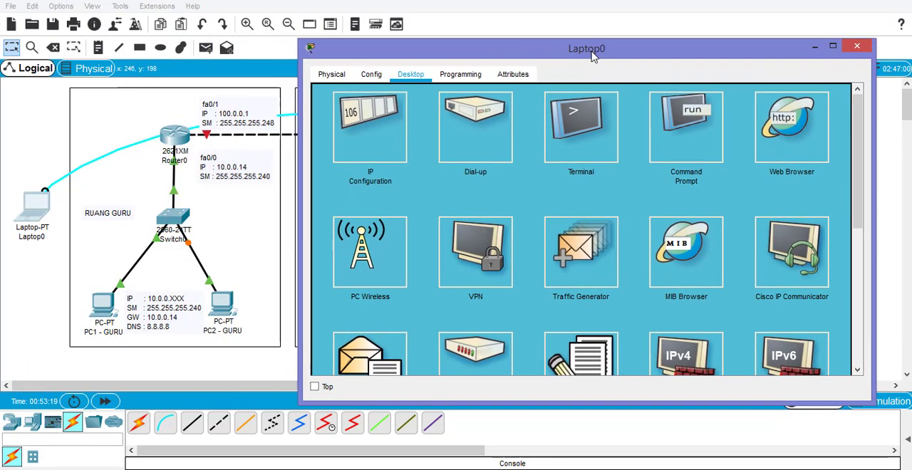
{"action": "left_click", "coordinate": [577, 134]}
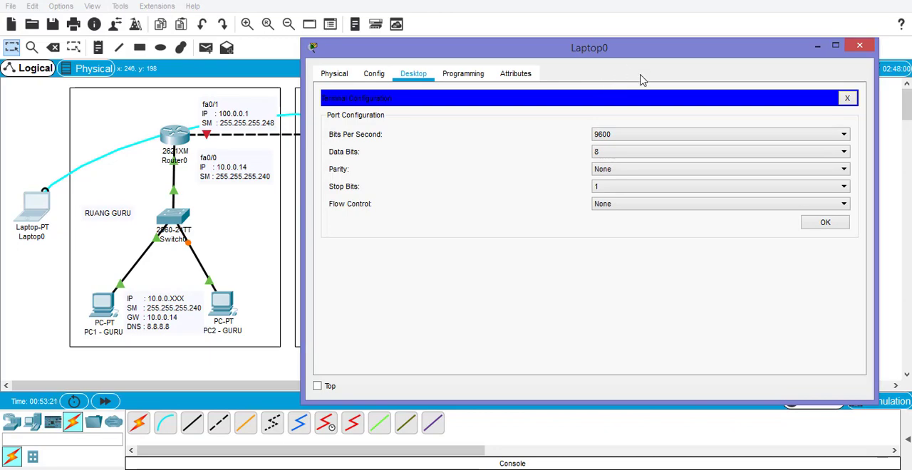
{"action": "left_click", "coordinate": [826, 224]}
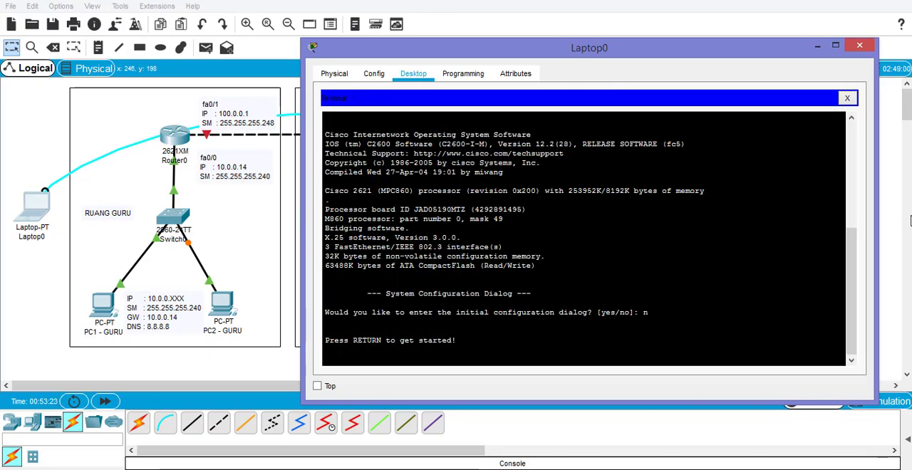
{"action": "left_click_drag", "start_coordinate": [876, 212], "coordinate": [684, 212]}
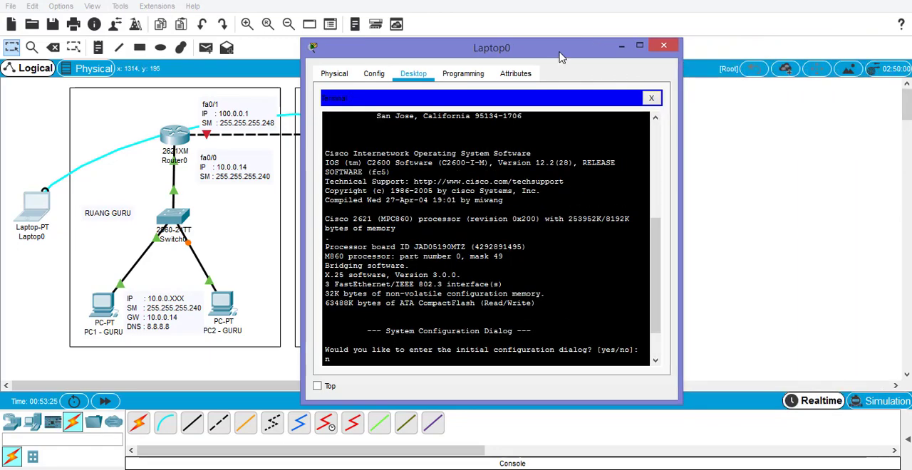
{"action": "left_click_drag", "start_coordinate": [563, 55], "coordinate": [755, 22]}
{"action": "key", "text": "Return"}
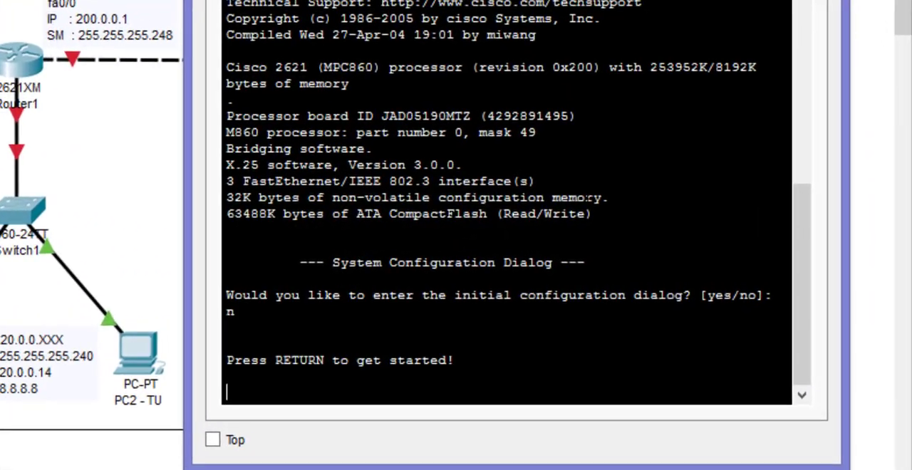
{"action": "key", "text": "Return"}
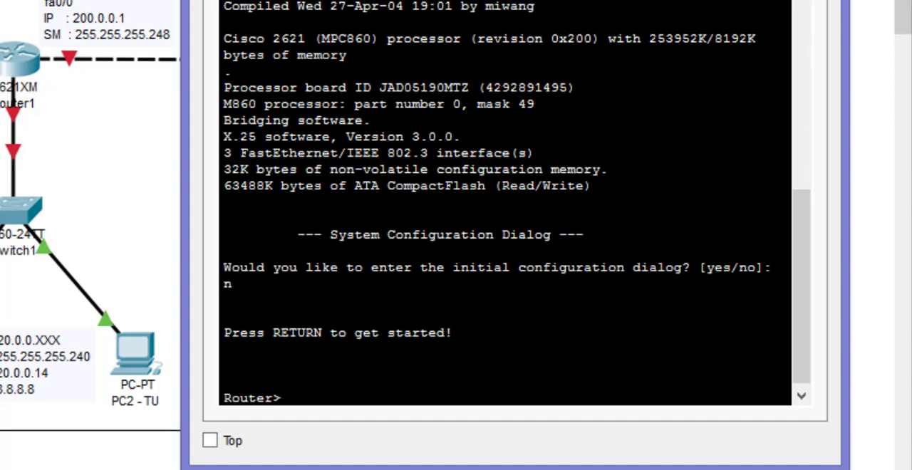
- Enter privileged mode on Router1 with enable, and enter global configuration mode with configure terminal
{"action": "type", "text": "ena"}
{"action": "key", "text": "Tab"}
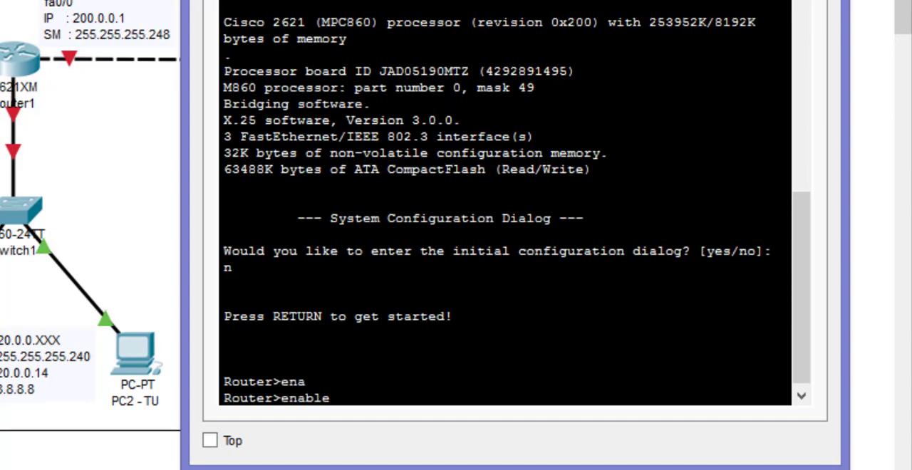
{"action": "key", "text": "Return"}
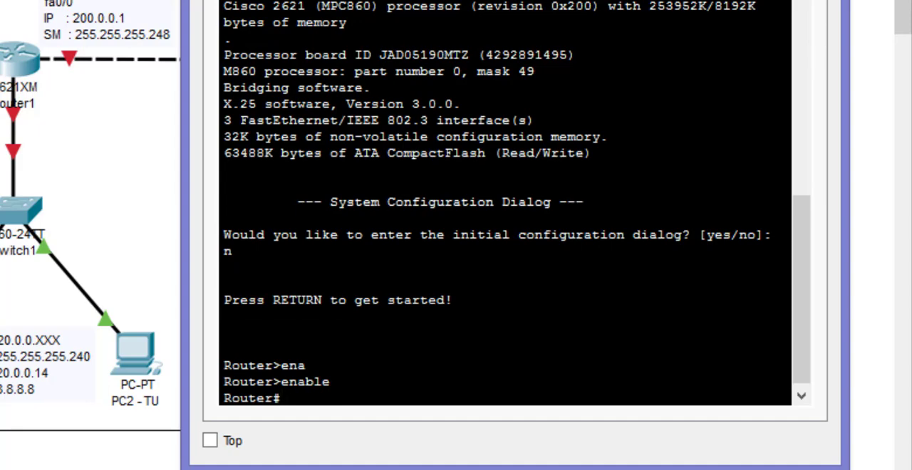
{"action": "type", "text": "con"}
{"action": "key", "text": "Tab"}
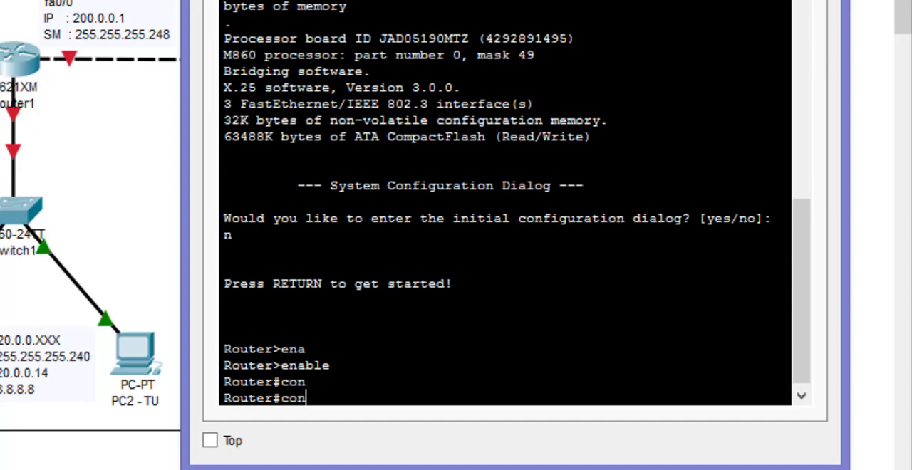
{"action": "type", "text": "f"}
{"action": "key", "text": "Tab"}
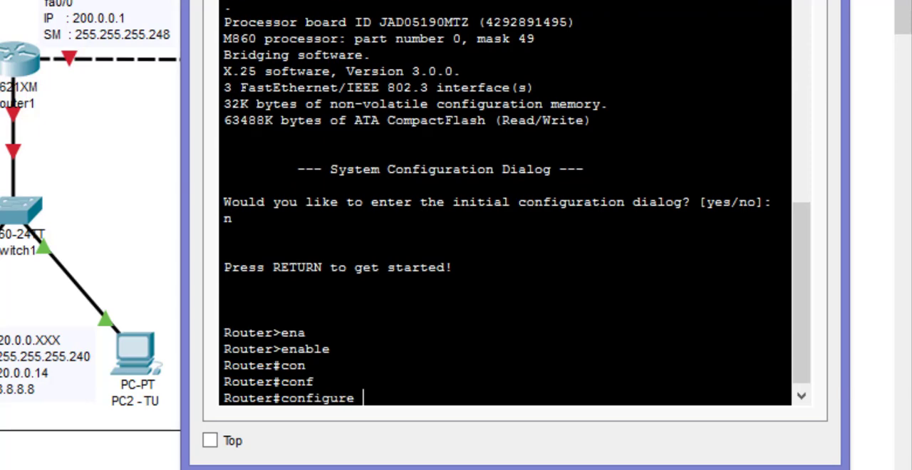
{"action": "type", "text": "ter"}
{"action": "key", "text": "Tab"}
{"action": "key", "text": "Return"}
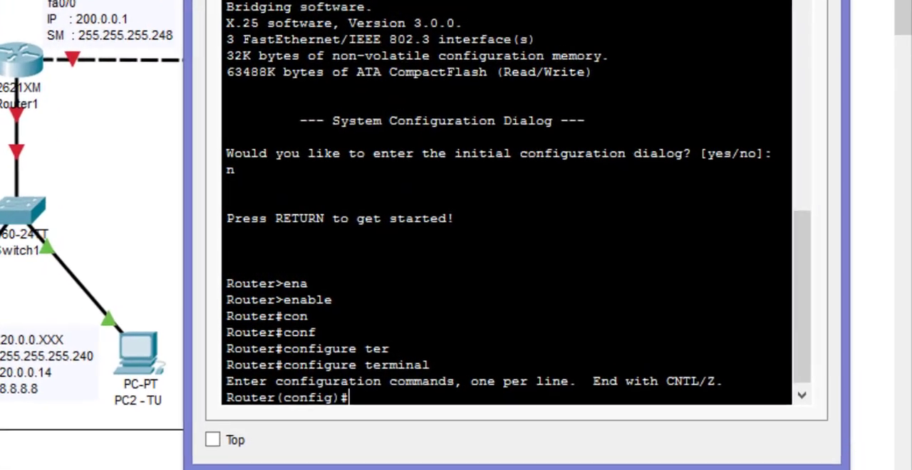
- Enter interface configuration mode for Router1's fa1/0 interface
{"action": "type", "text": "in"}
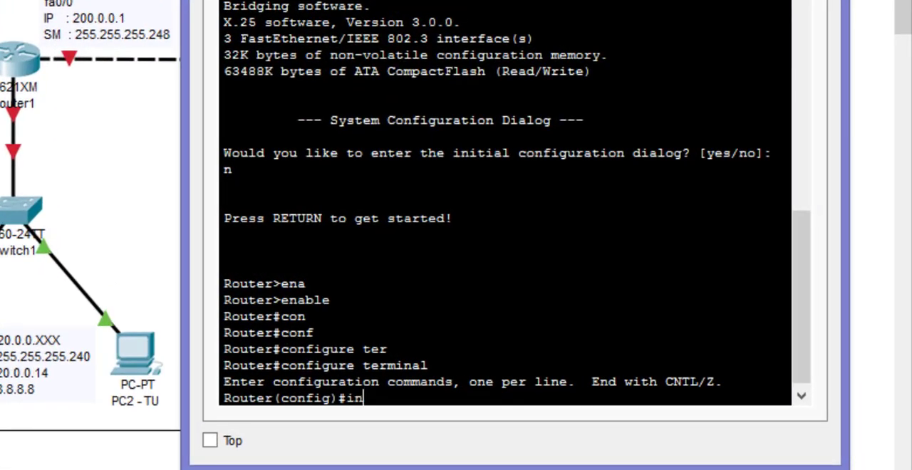
{"action": "type", "text": "t"}
{"action": "key", "text": "Tab"}
{"action": "type", "text": "fa"}
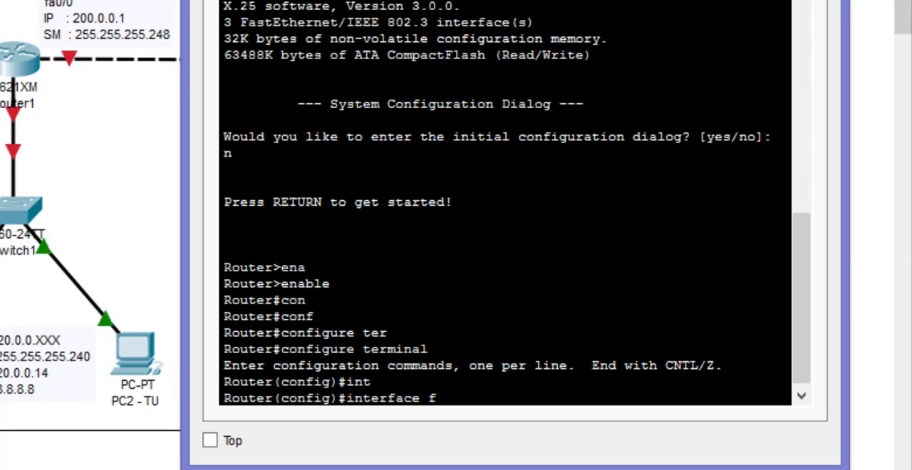
{"action": "type", "text": "1/0"}
{"action": "key", "text": "Return"}
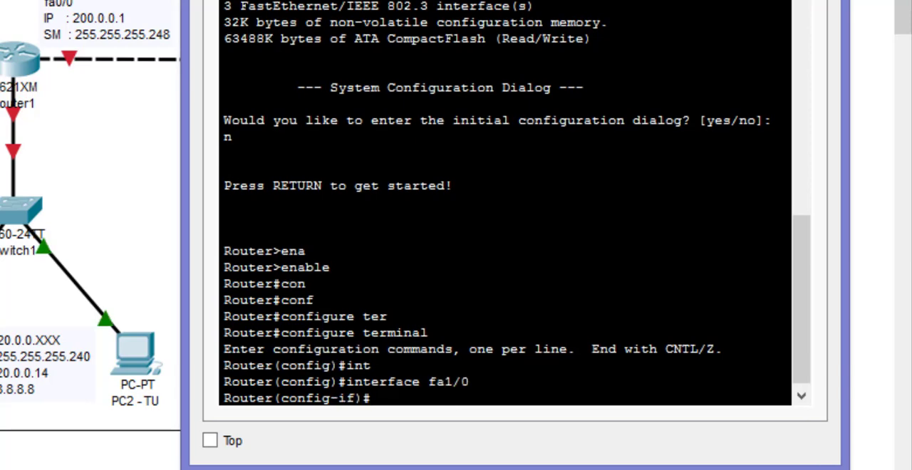
- Assign IP address 20.0.0.14 with subnet mask 255.255.255.240 to Router1's fa1/0 interface
{"action": "type", "text": "ip add"}
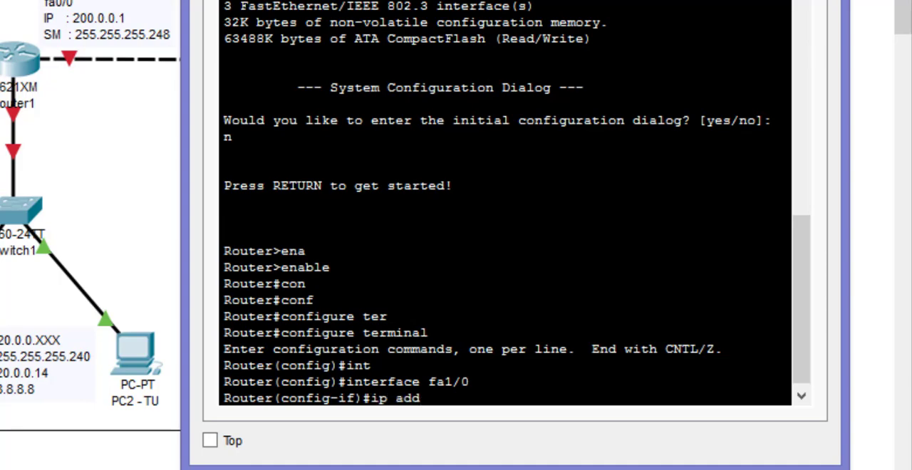
{"action": "key", "text": "Tab"}
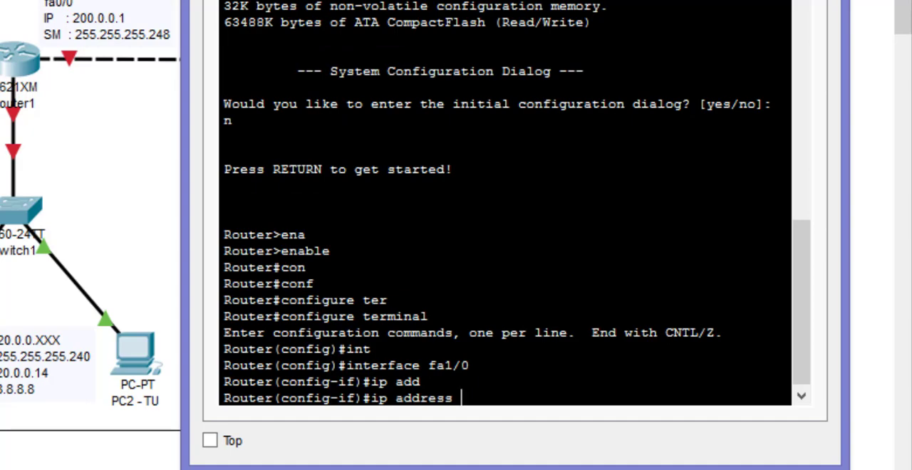
{"action": "type", "text": "20.0.0.14"}
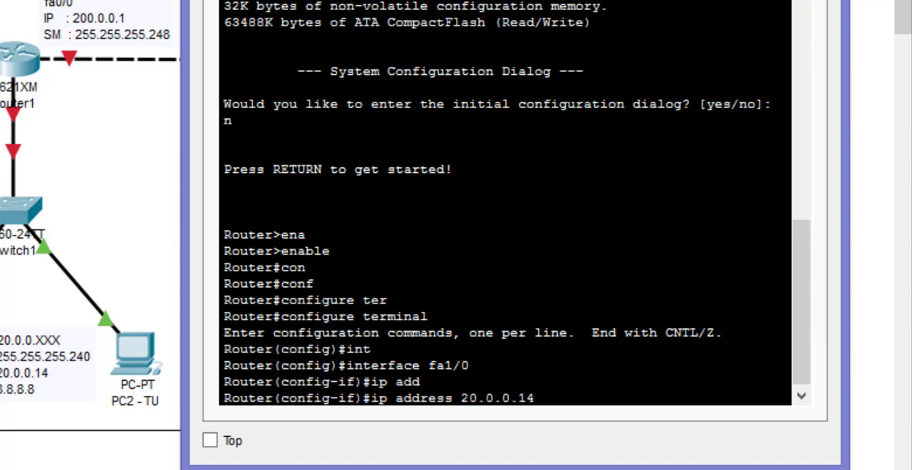
{"action": "type", "text": " 255.255.255"}
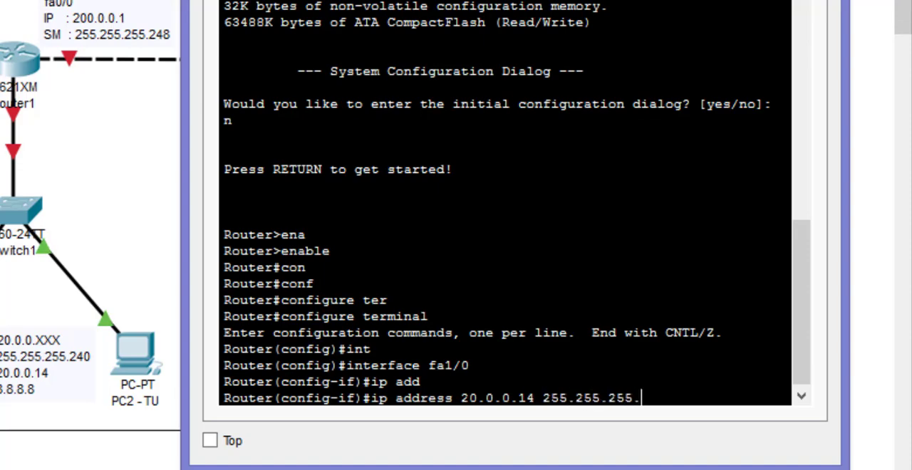
{"action": "type", "text": ".240"}
{"action": "key", "text": "Return"}
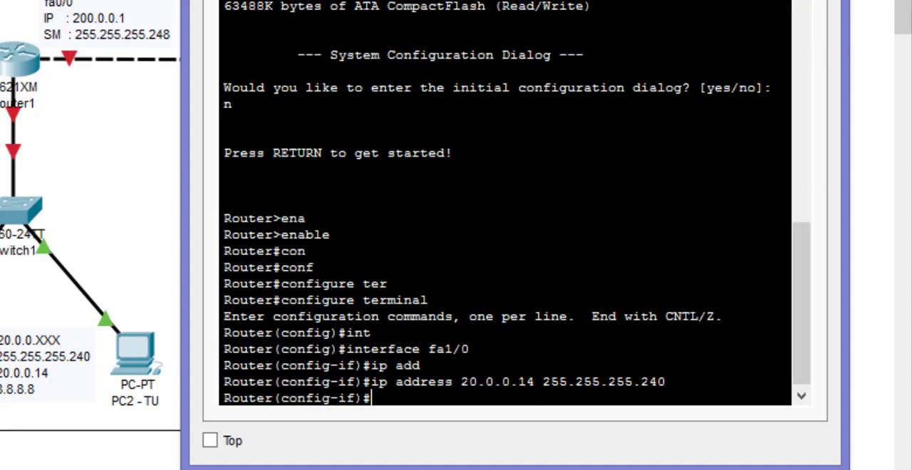
- Enable Router1's fa1/0 interface with no shutdown and exit interface configuration mode
{"action": "type", "text": "no shu"}
{"action": "key", "text": "Tab"}
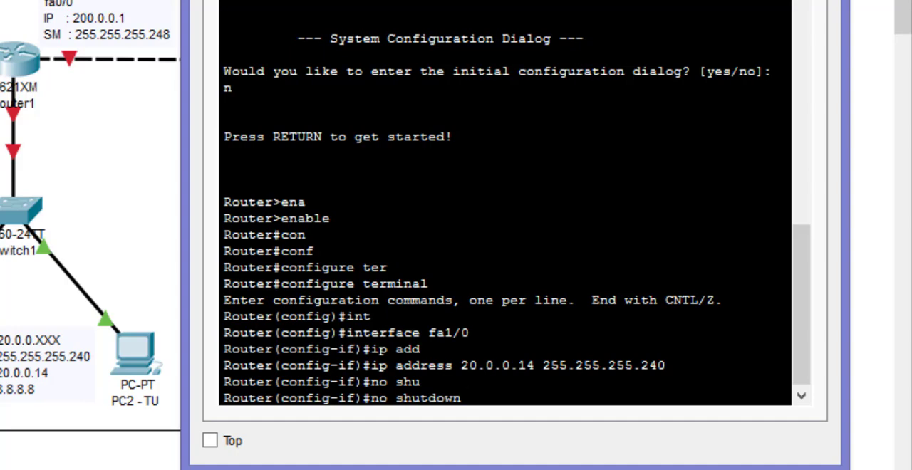
{"action": "key", "text": "Return"}
{"action": "key", "text": "Return"}
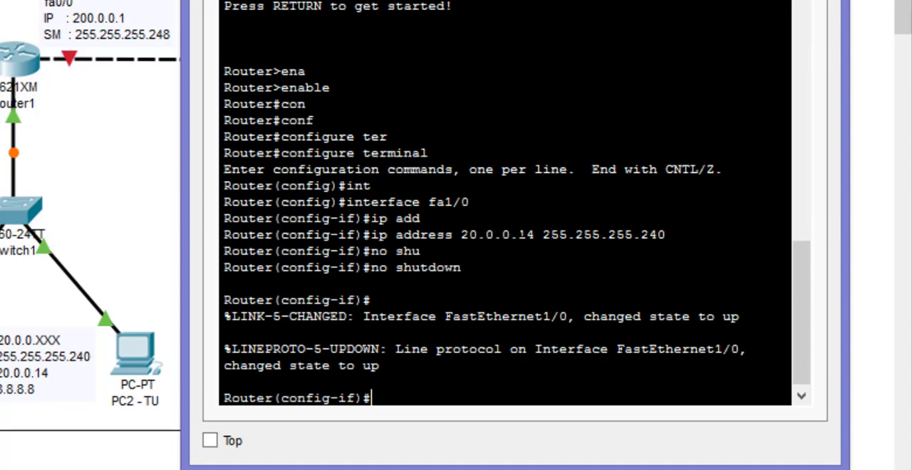
{"action": "type", "text": "exit"}
{"action": "key", "text": "Return"}
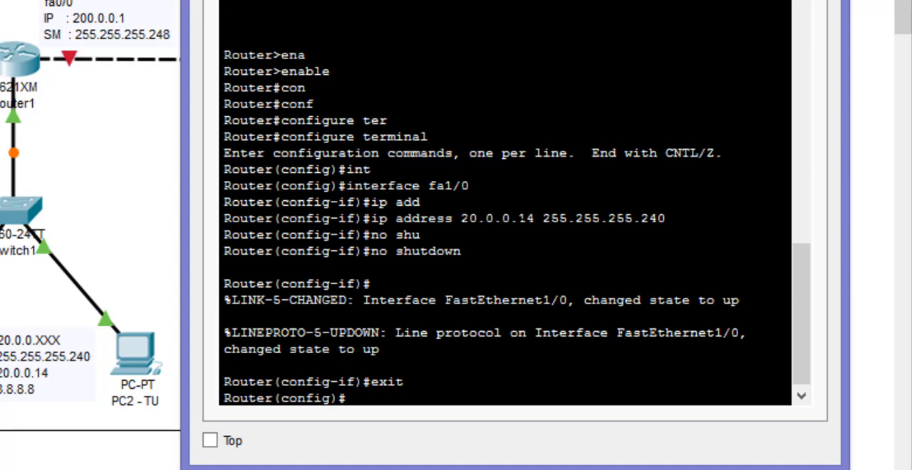
- Create a DHCP pool named JARTU on Router1 with the ip dhcp pool command
{"action": "type", "text": "ip"}
{"action": "key", "text": "Tab"}
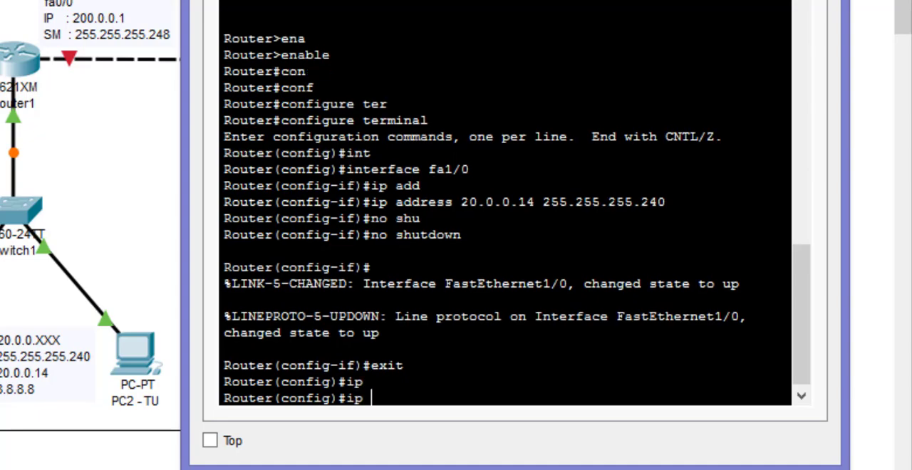
{"action": "type", "text": "dh"}
{"action": "key", "text": "Tab"}
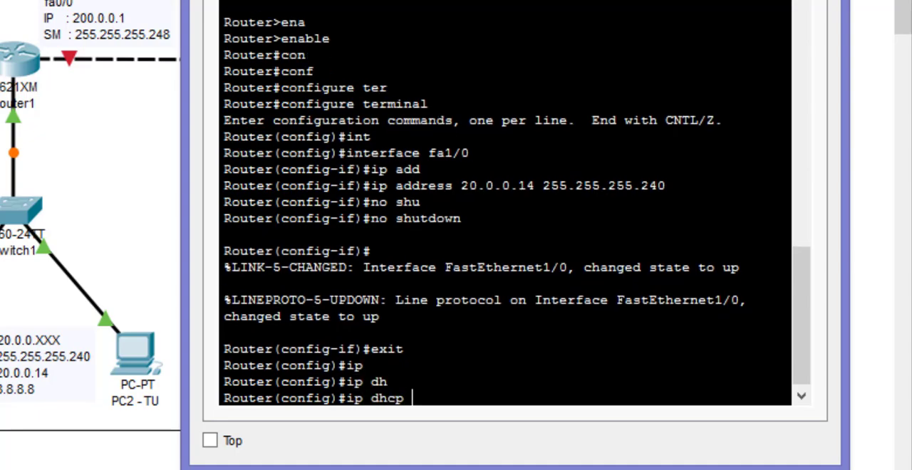
{"action": "type", "text": "poo"}
{"action": "key", "text": "Tab"}
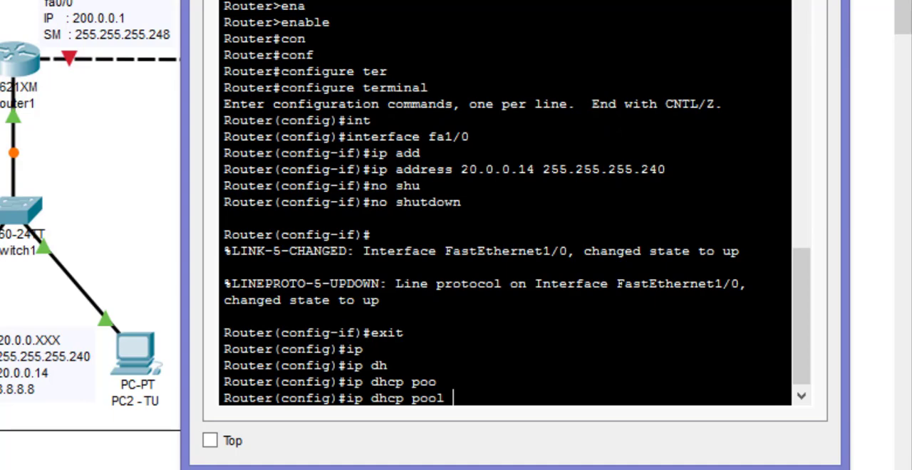
{"action": "type", "text": "JARTU"}
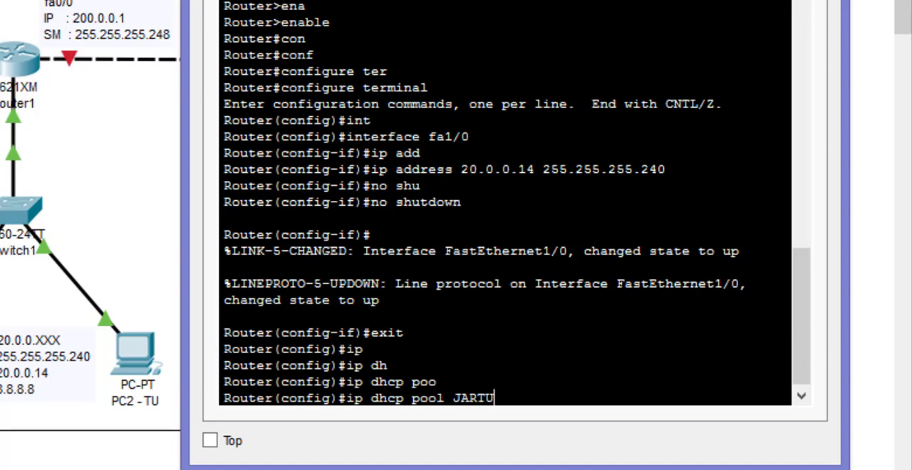
{"action": "key", "text": "Return"}
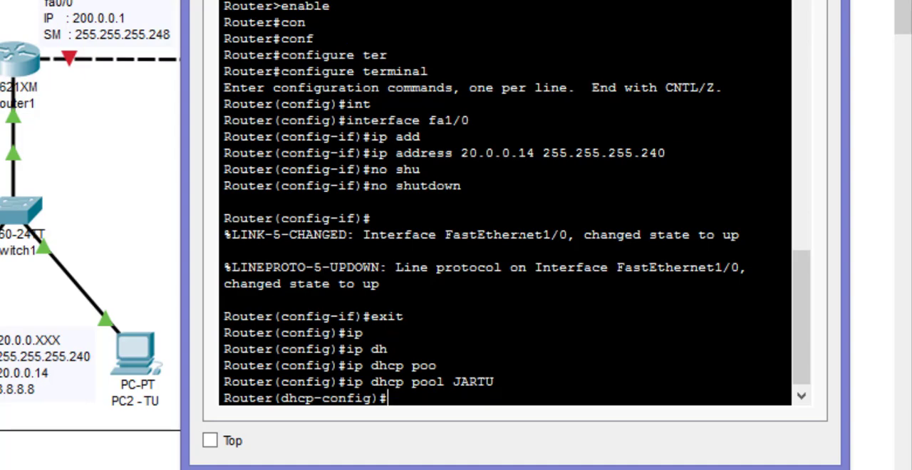
- Set the JARTU pool's network to 20.0.0.0 with subnet mask 255.255.255.240
{"action": "type", "text": "netw"}
{"action": "key", "text": "Tab"}
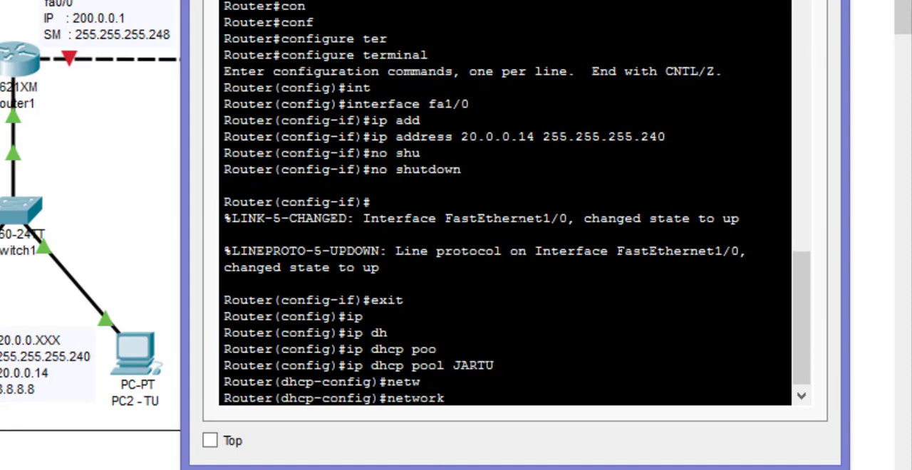
{"action": "type", "text": "20.0.0.0 255.2"}
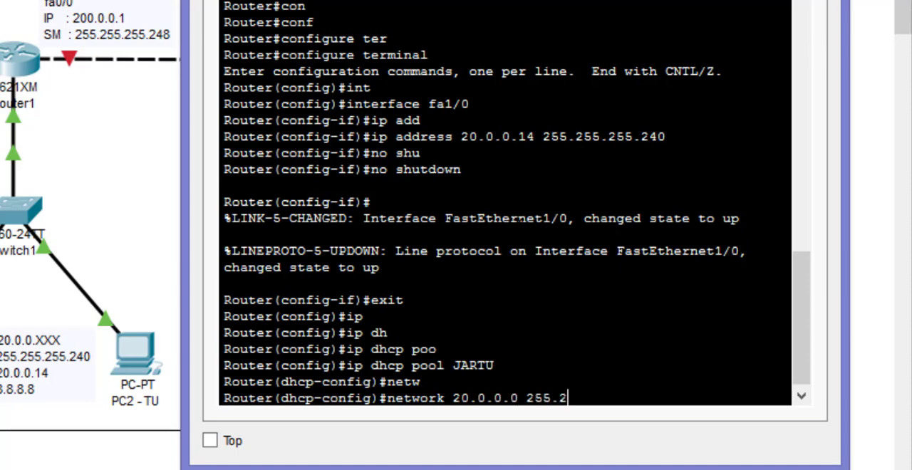
{"action": "type", "text": "55.255.240"}
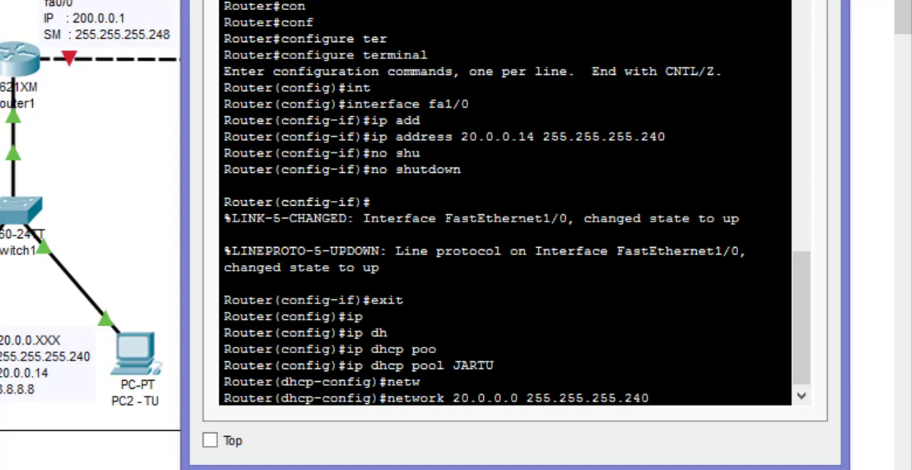
{"action": "key", "text": "Return"}
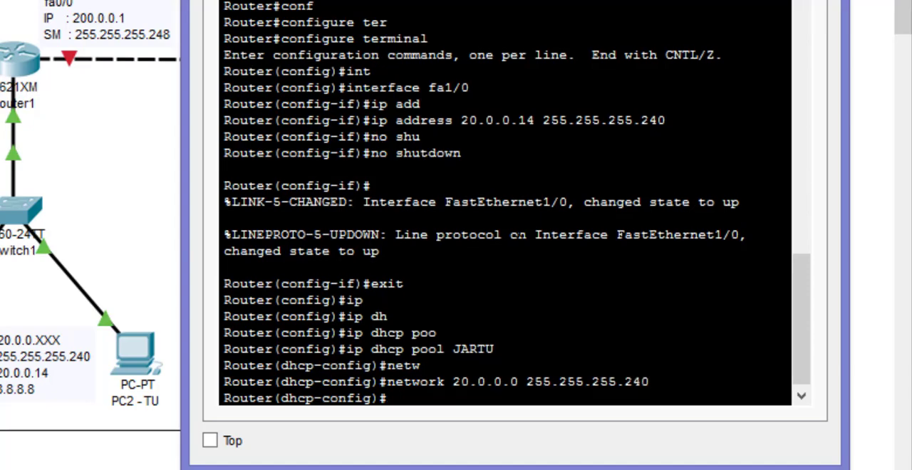
- Set the JARTU pool's default router to 20.0.0.14
{"action": "type", "text": "def"}
{"action": "key", "text": "Tab"}
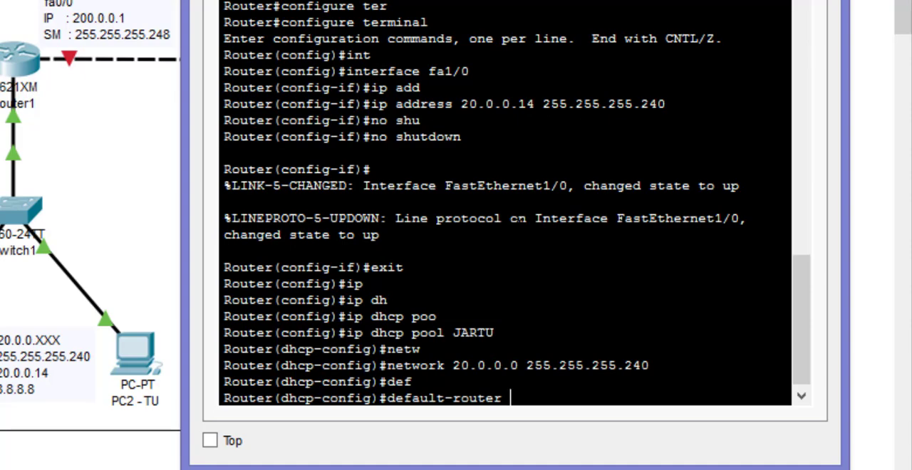
{"action": "type", "text": "20.0.0.14"}
{"action": "key", "text": "Return"}
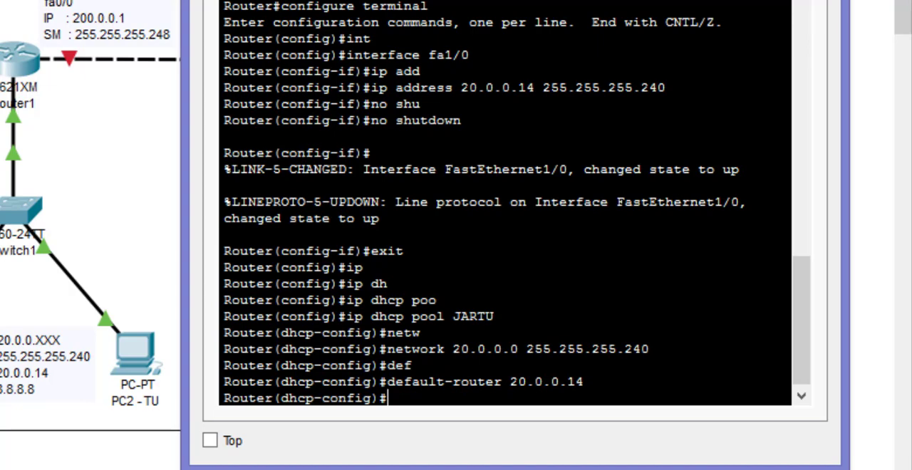
- Set the JARTU pool's DNS server to 8.8.8.8 and exit DHCP configuration mode
{"action": "type", "text": "dns"}
{"action": "key", "text": "Tab"}
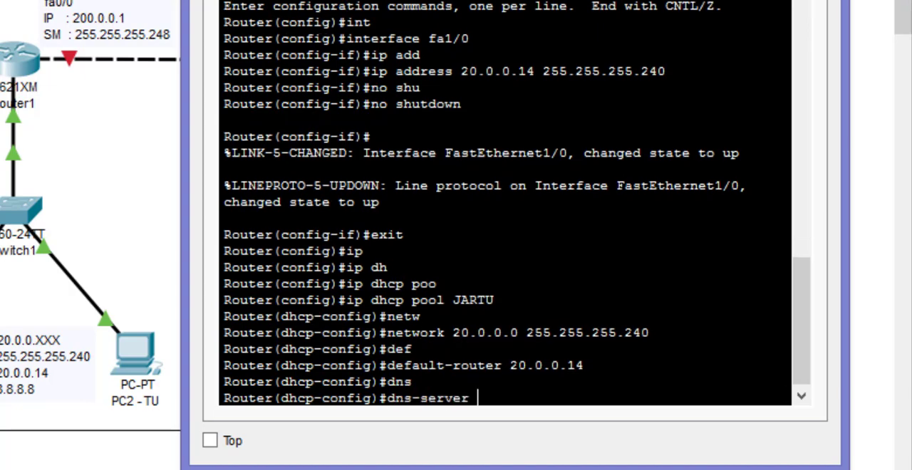
{"action": "type", "text": "8.8.8.8"}
{"action": "key", "text": "Return"}
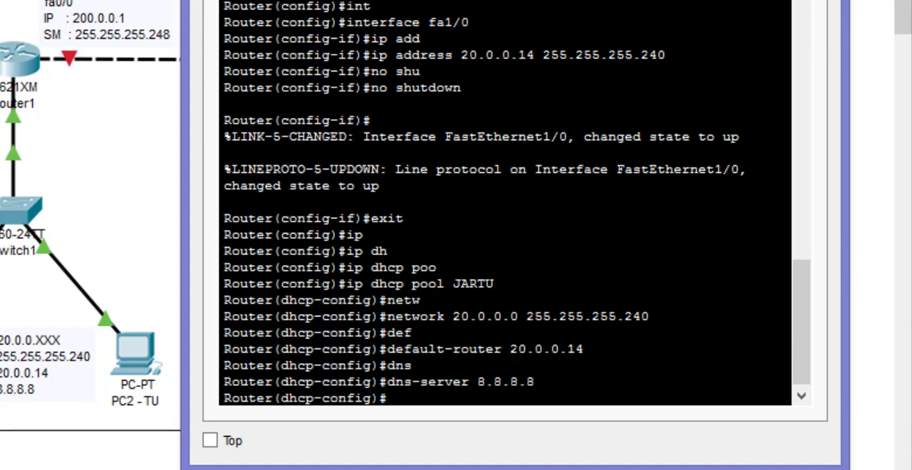
{"action": "type", "text": "exit"}
{"action": "key", "text": "Return"}
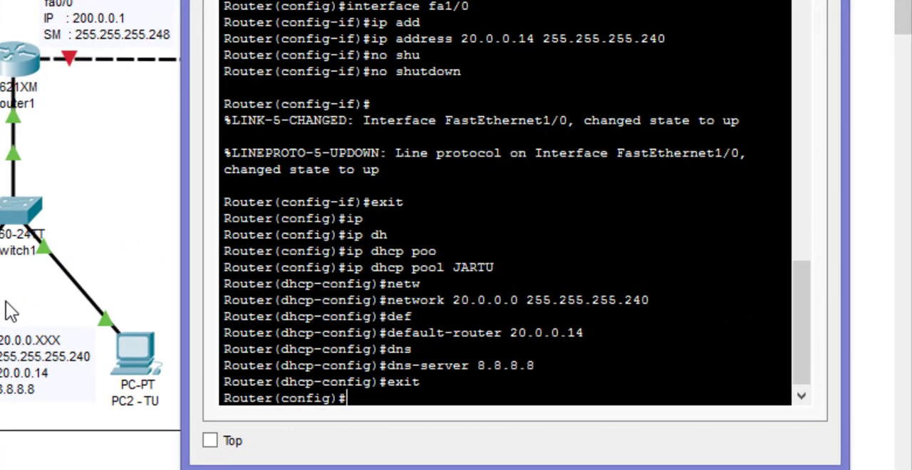
- Enter interface configuration mode for Router1's fa0/1 port
{"action": "type", "text": "int"}
{"action": "key", "text": "Tab"}
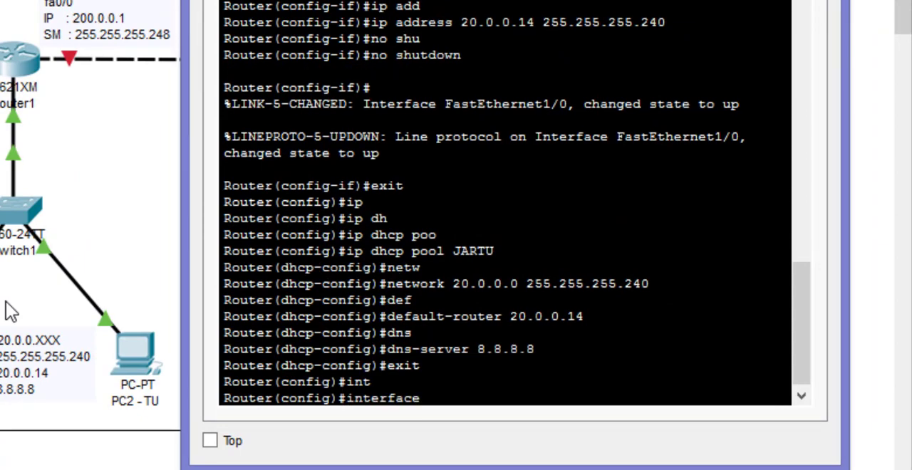
{"action": "type", "text": "fa0/1"}
{"action": "key", "text": "Return"}
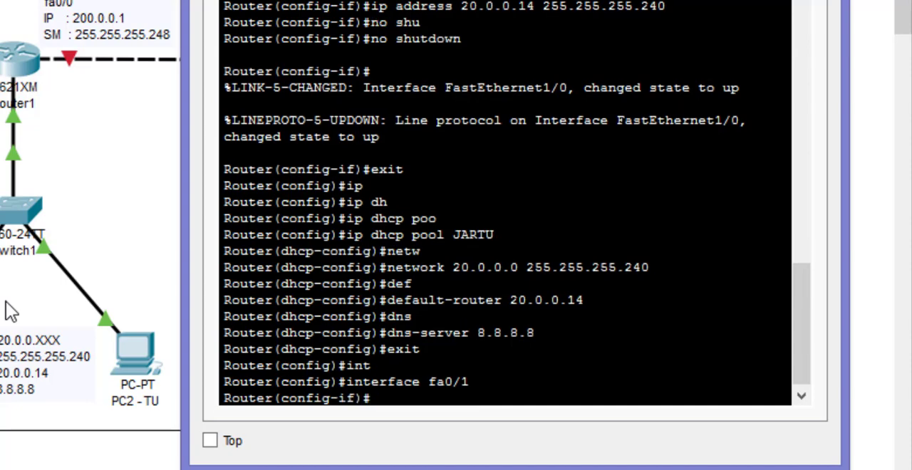
- Assign IP address 100.0.0.2 with subnet mask 255.255.255.248 to Router1's fa0/1 interface
{"action": "type", "text": "ip add"}
{"action": "key", "text": "Tab"}
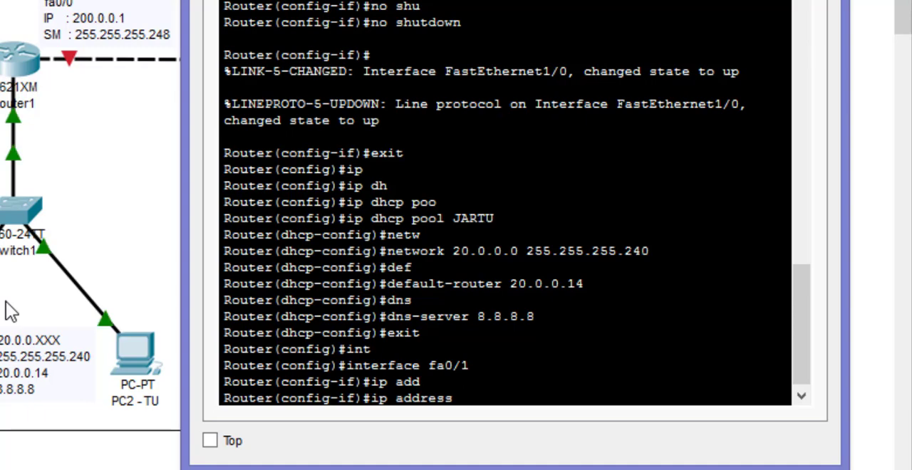
{"action": "type", "text": "10"}
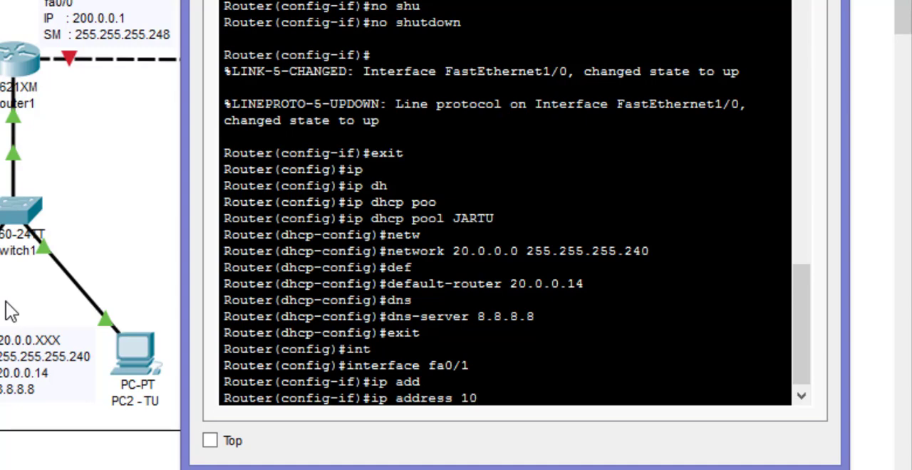
{"action": "type", "text": "0.0.0.2 55"}
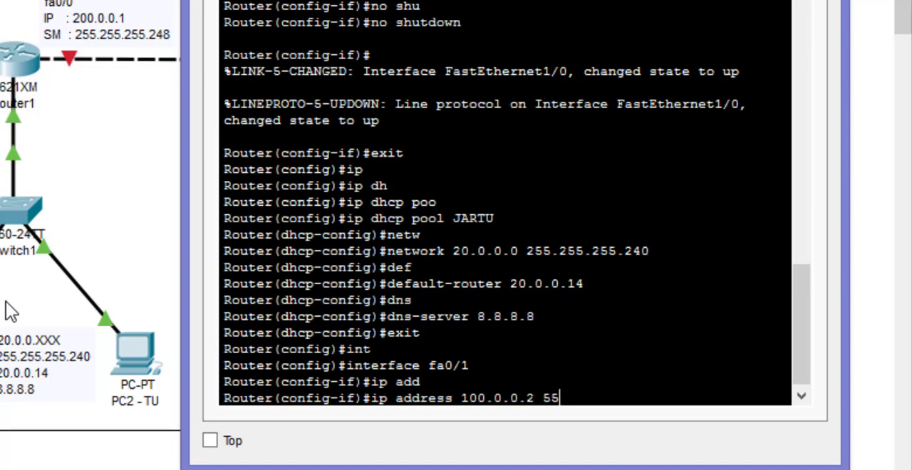
{"action": "key", "text": "BackSpace"}
{"action": "key", "text": "BackSpace"}
{"action": "type", "text": "255.25."}
{"action": "key", "text": "BackSpace"}
{"action": "type", "text": "5.255."}
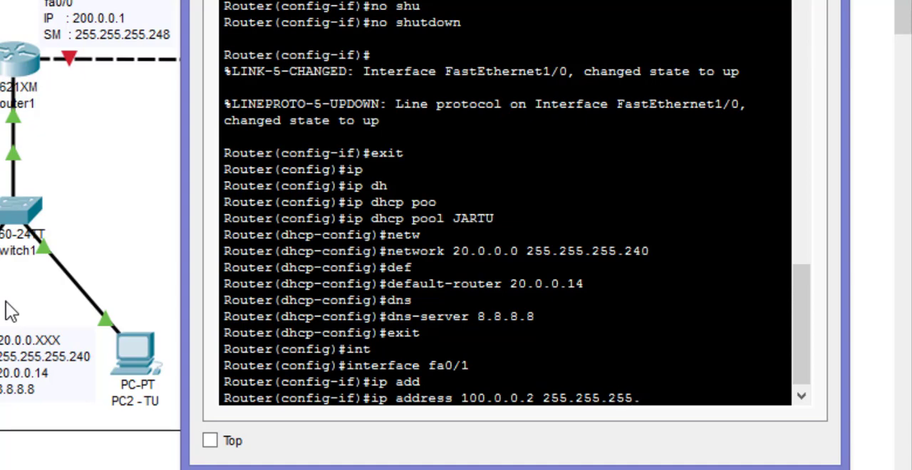
{"action": "type", "text": "248"}
{"action": "key", "text": "Return"}
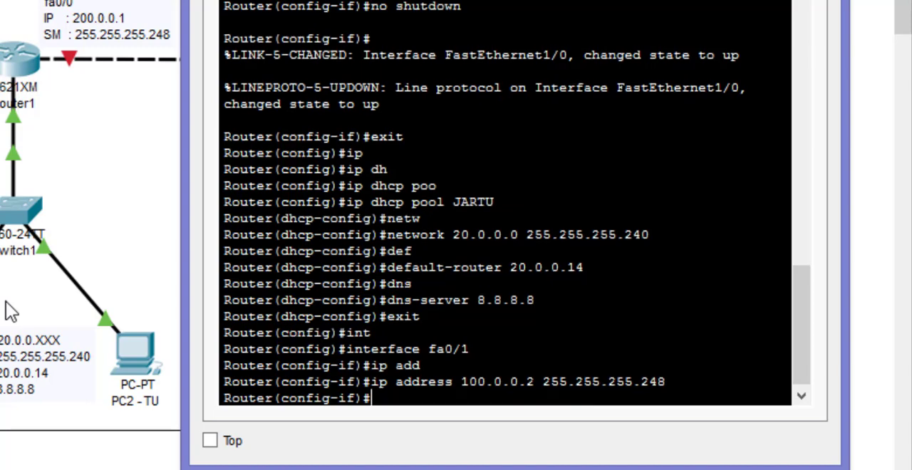
- Enable Router1's fa0/1 interface with the no shutdown command and exit interface configuration mode
{"action": "type", "text": "no shutd"}
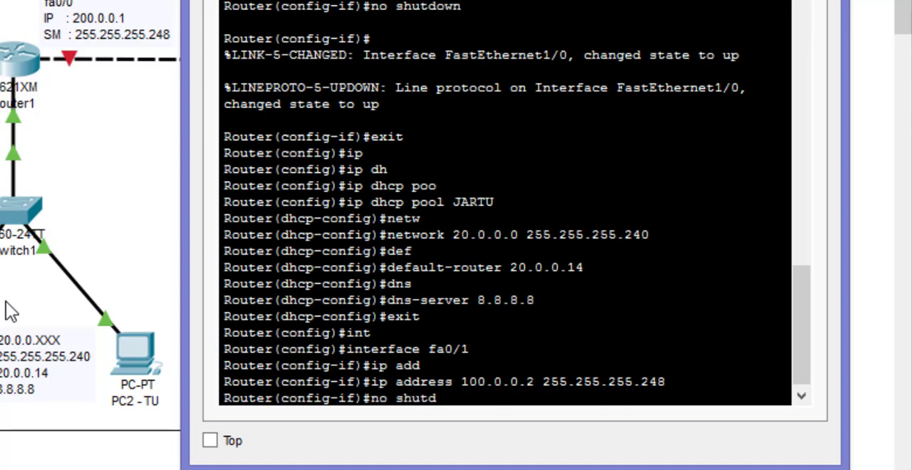
{"action": "key", "text": "Tab"}
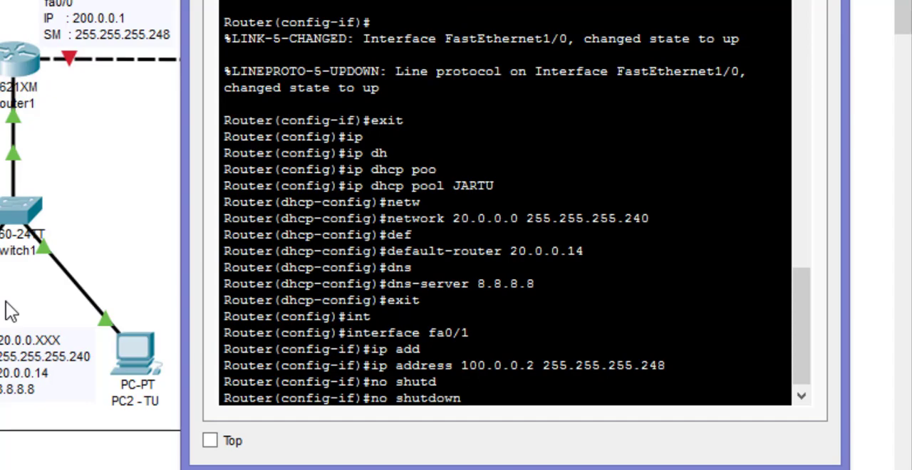
{"action": "key", "text": "Return"}
{"action": "key", "text": "Return"}
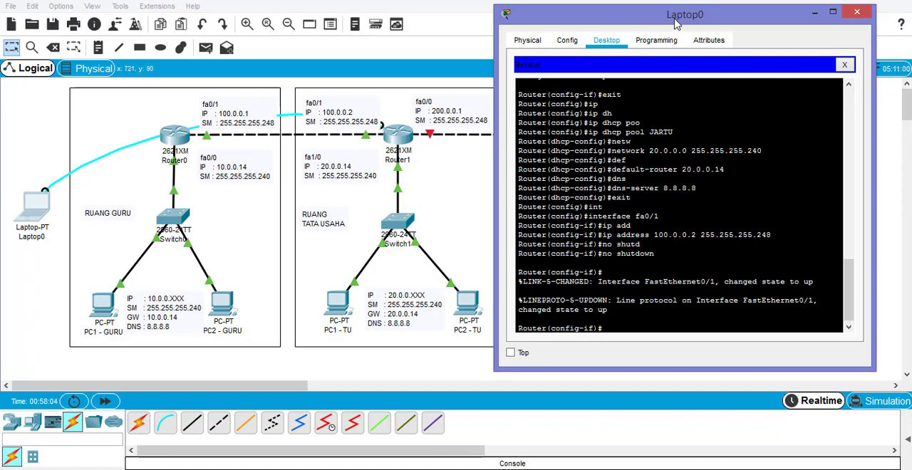
{"action": "left_click_drag", "start_coordinate": [676, 23], "coordinate": [182, 22]}
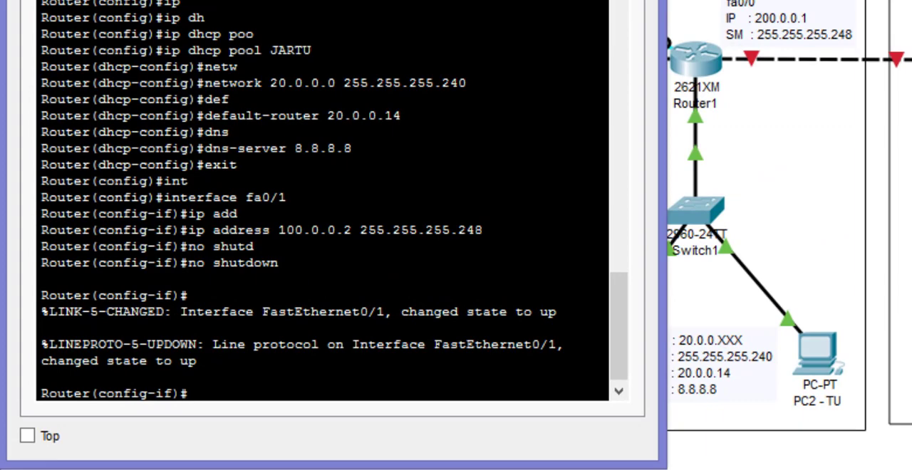
{"action": "type", "text": "exit"}
{"action": "key", "text": "Return"}
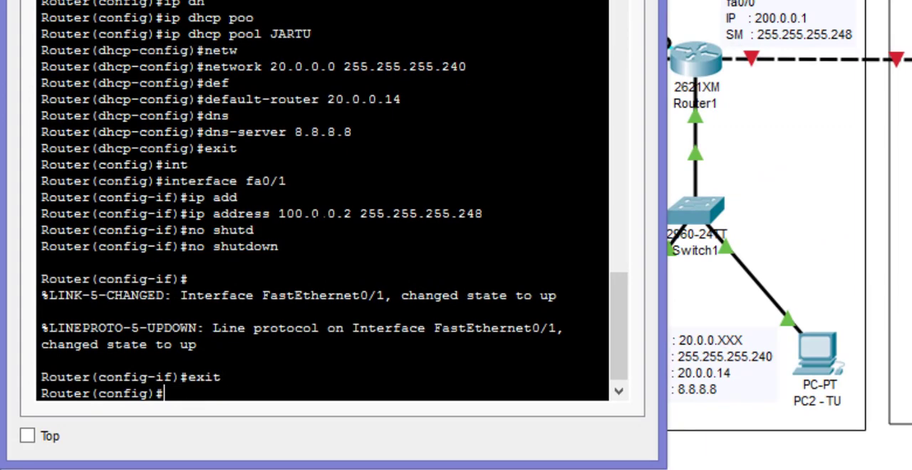
- Enter interface configuration mode for Router1's fa0/0 port
{"action": "type", "text": "int"}
{"action": "key", "text": "Tab"}
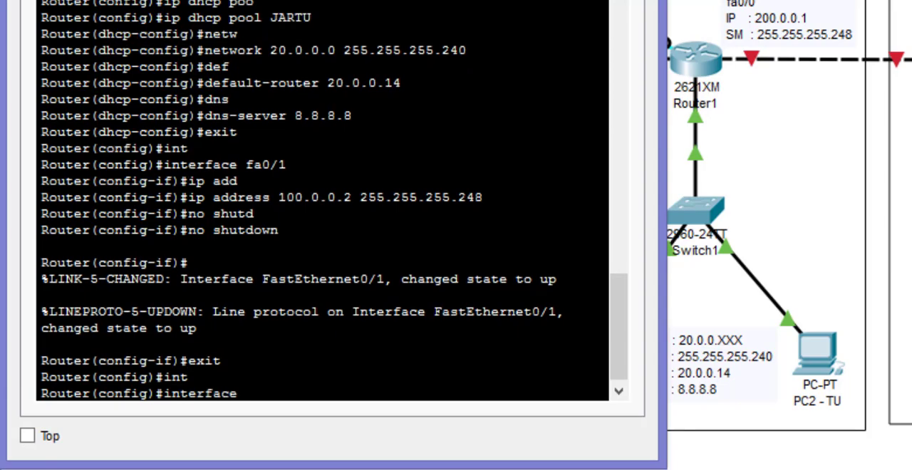
{"action": "type", "text": "fa0/0"}
{"action": "key", "text": "Return"}
- Assign IP address 200.0.0.1 with subnet mask 255.255.255.248 to Router1's fa0/0 interface
{"action": "type", "text": "ig-if)#i"}
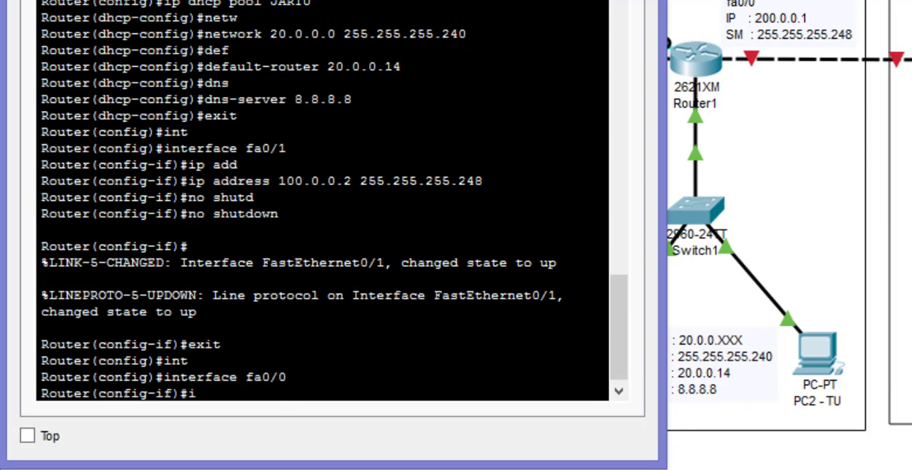
{"action": "type", "text": "p address"}
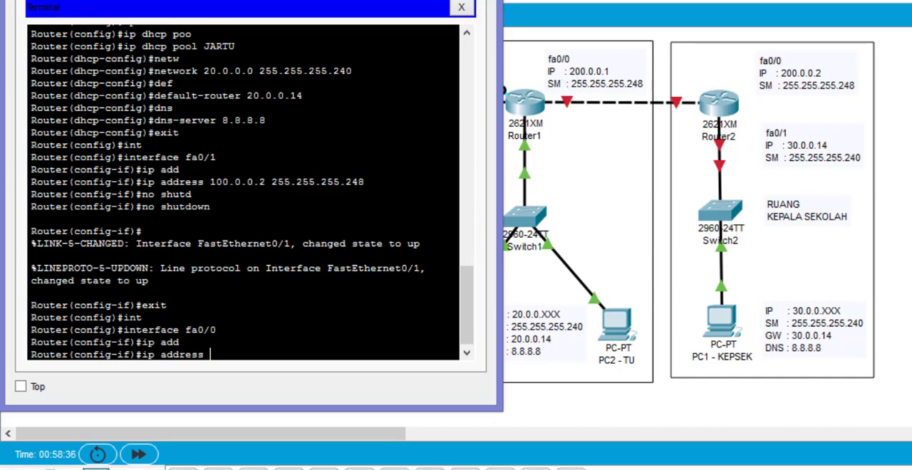
{"action": "type", "text": "00"}
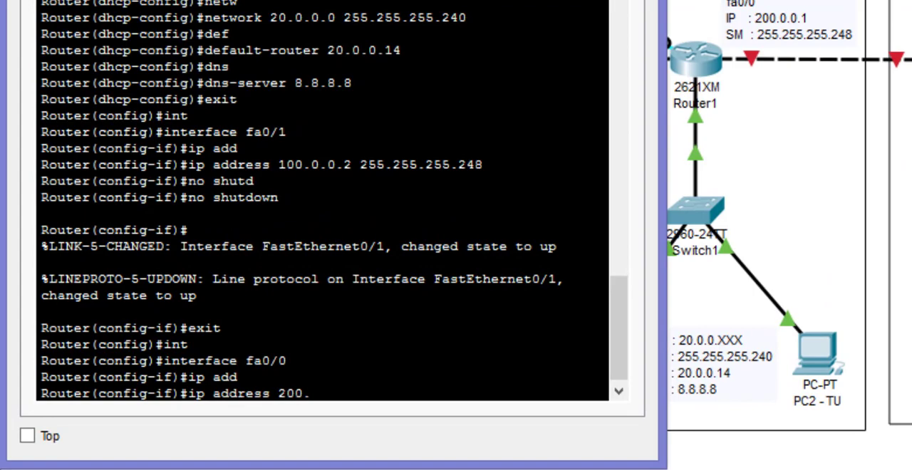
{"action": "type", "text": ".0.0.1 255.2"}
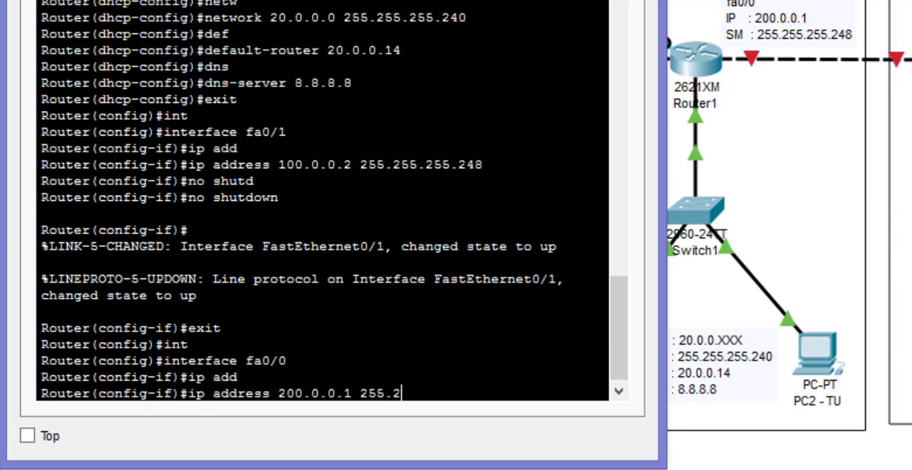
{"action": "type", "text": "55.255.248"}
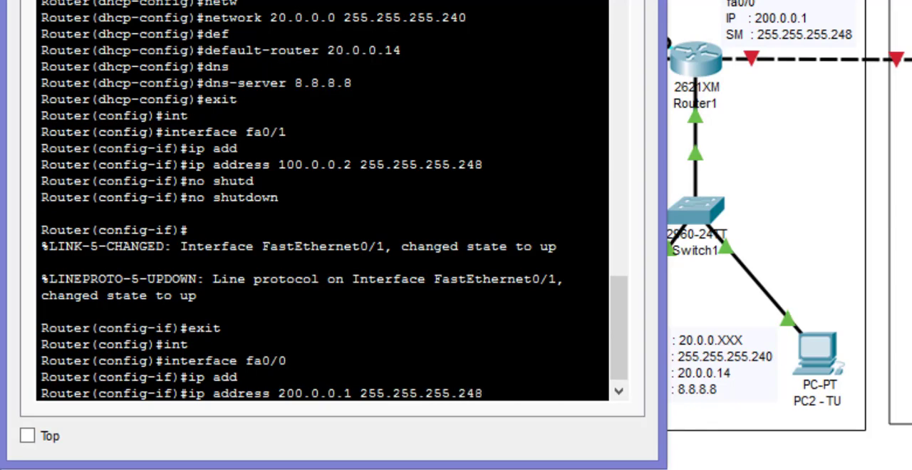
{"action": "key", "text": "Return"}
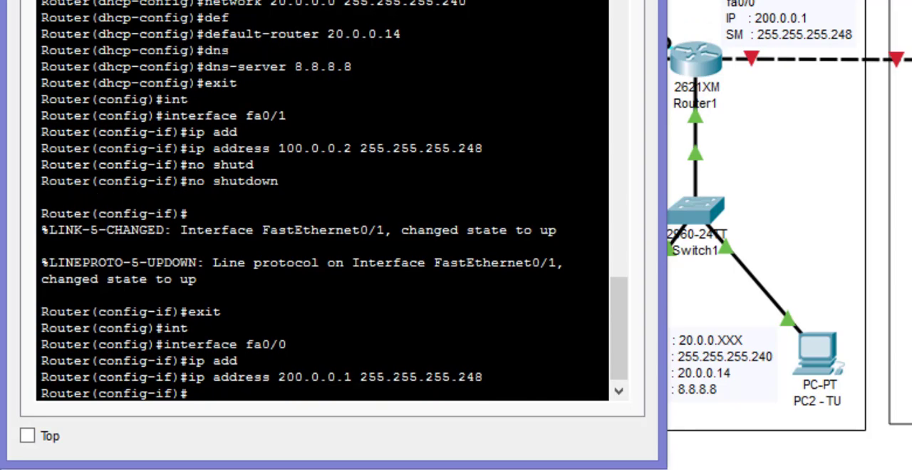
- Enable Router1's fa0/0 interface with no shutdown, then exit interface mode and close Laptop0's terminal and window
{"action": "type", "text": "no shut"}
{"action": "key", "text": "Tab"}
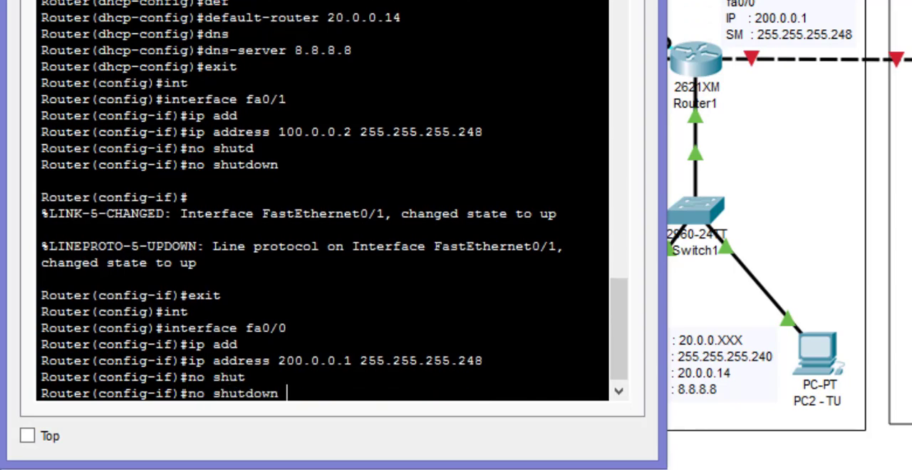
{"action": "key", "text": "Return"}
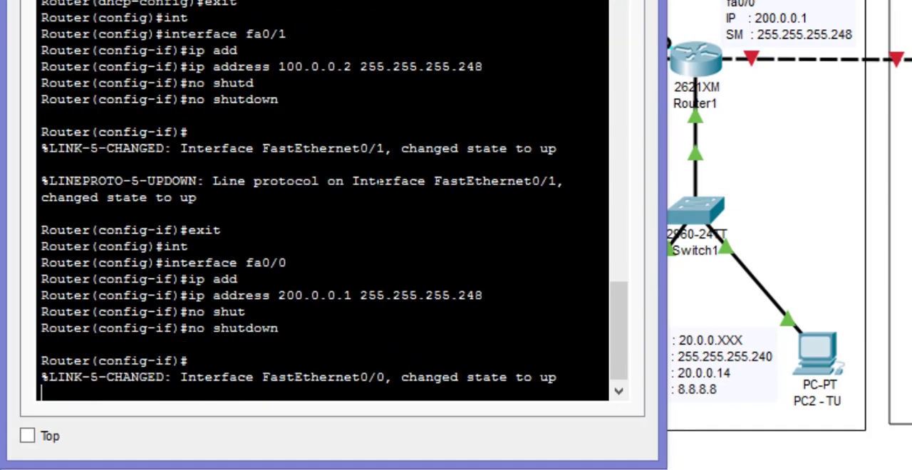
{"action": "key", "text": "Return"}
{"action": "type", "text": "er(config-if)#e"}
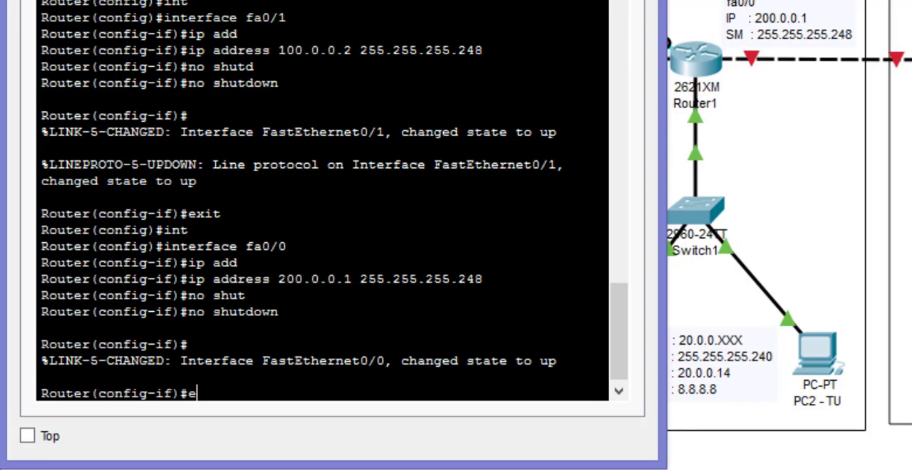
{"action": "type", "text": "xit"}
{"action": "key", "text": "Return"}
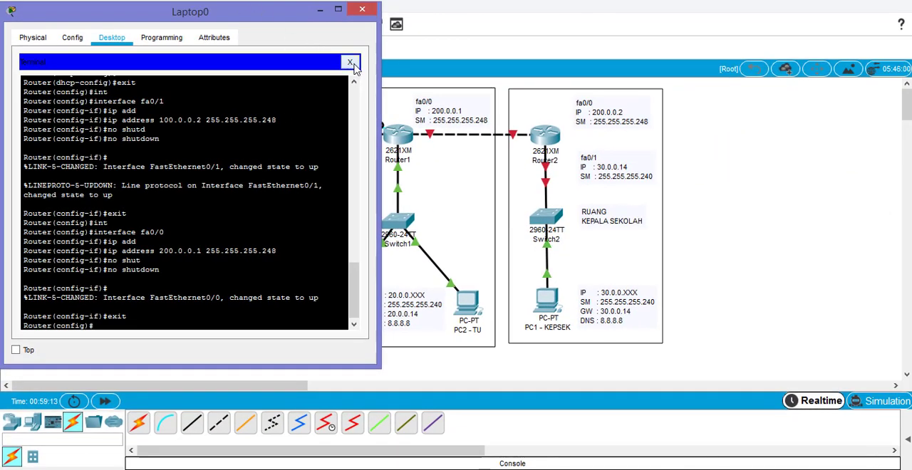
{"action": "left_click", "coordinate": [351, 63]}
{"action": "left_click", "coordinate": [362, 9]}
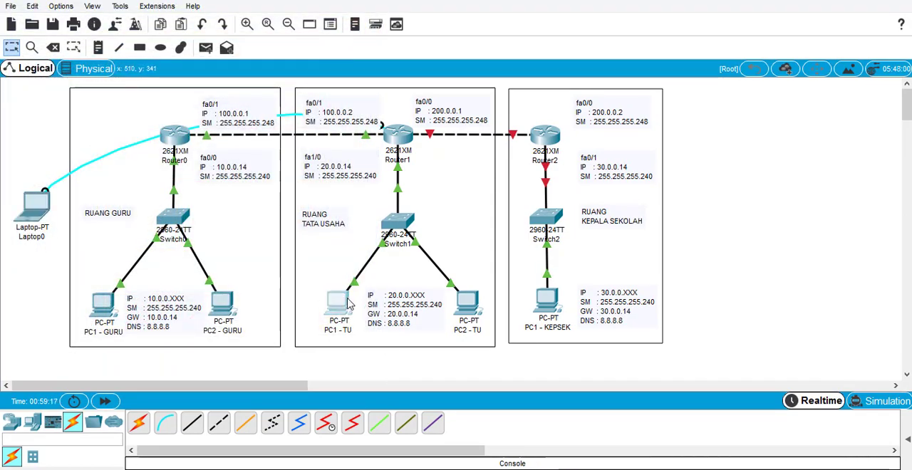
- Switch PC1 - TU's IPv4 configuration to DHCP and close its window
{"action": "left_click", "coordinate": [349, 304]}
{"action": "left_click_drag", "start_coordinate": [485, 41], "coordinate": [735, 39]}
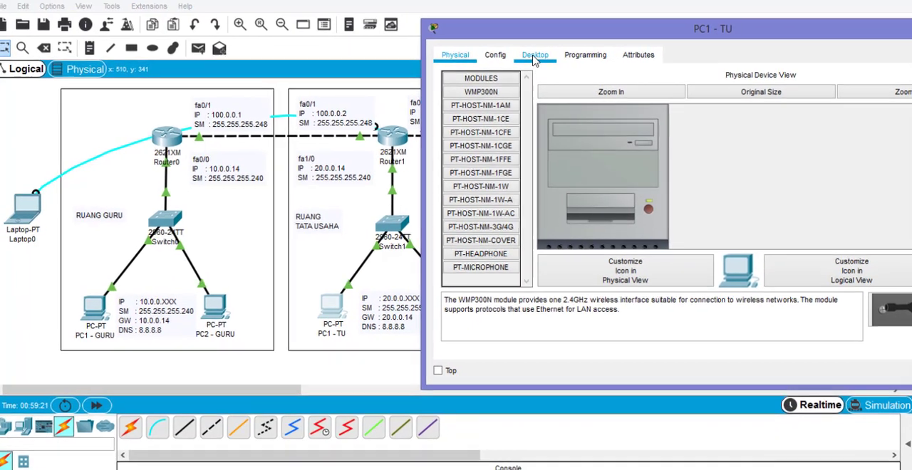
{"action": "left_click", "coordinate": [535, 57]}
{"action": "left_click", "coordinate": [492, 106]}
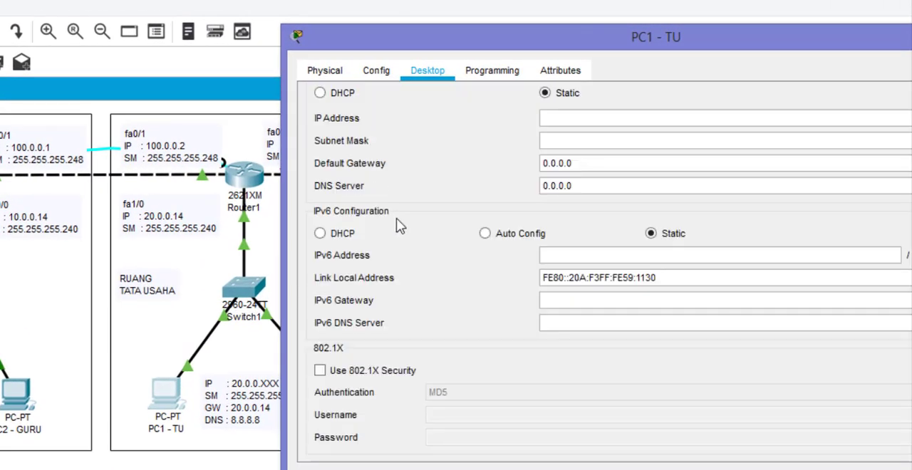
{"action": "left_click", "coordinate": [340, 100]}
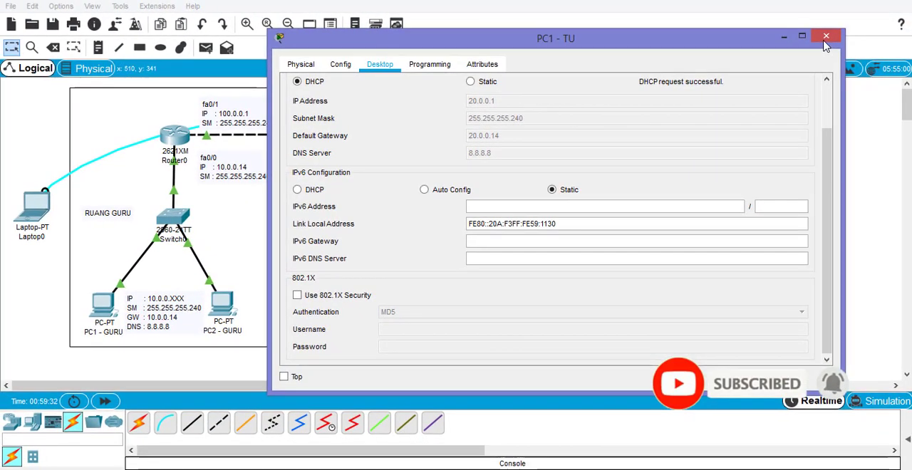
{"action": "left_click", "coordinate": [825, 35]}
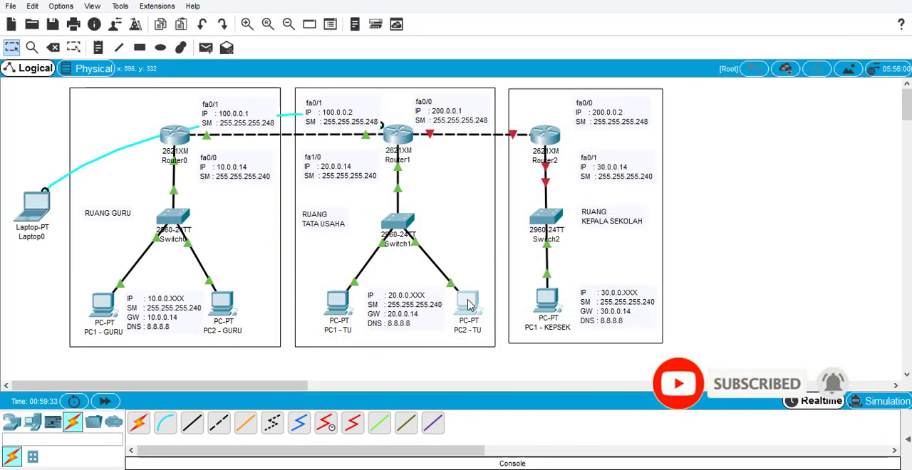
- Switch PC2 - TU's IPv4 configuration to DHCP and close its window
{"action": "left_click", "coordinate": [467, 305]}
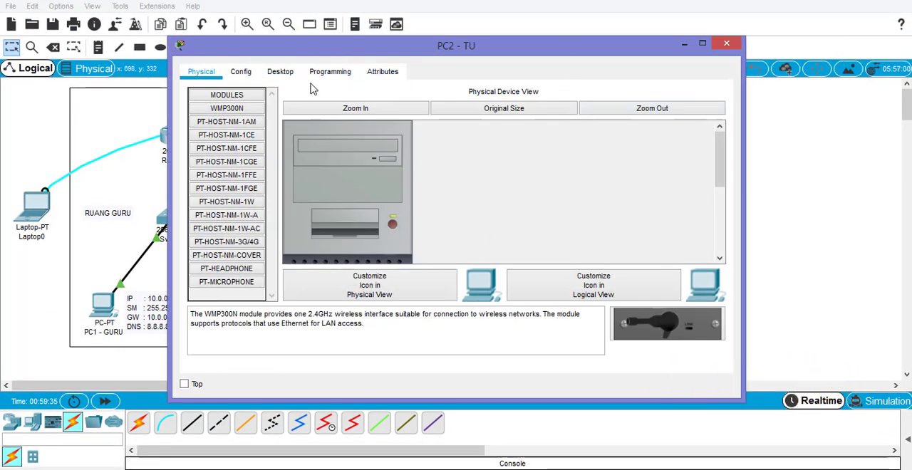
{"action": "left_click", "coordinate": [280, 72]}
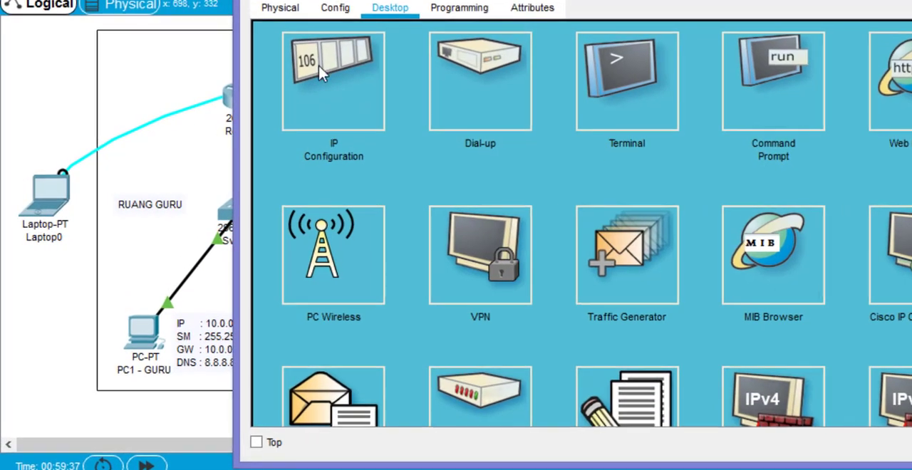
{"action": "left_click", "coordinate": [322, 72]}
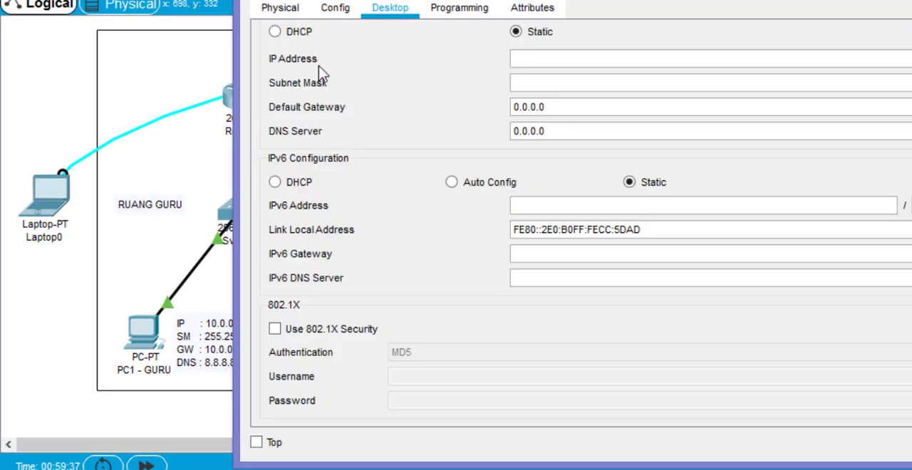
{"action": "left_click", "coordinate": [299, 33]}
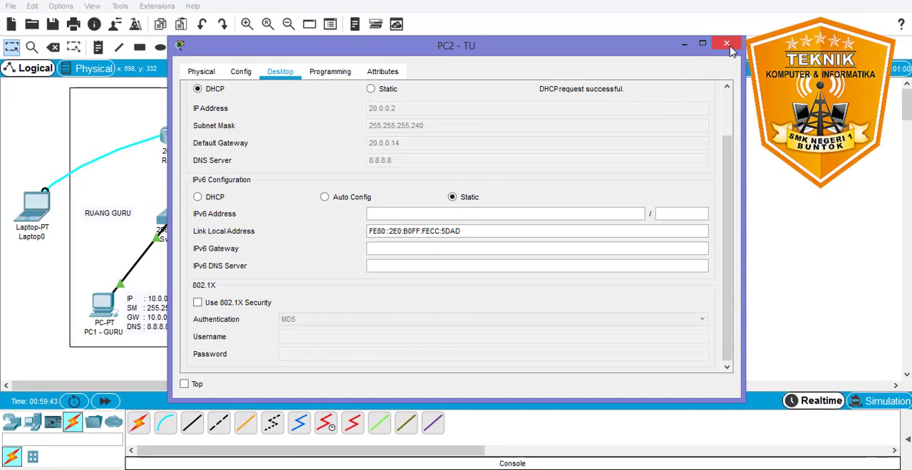
{"action": "left_click", "coordinate": [730, 45]}
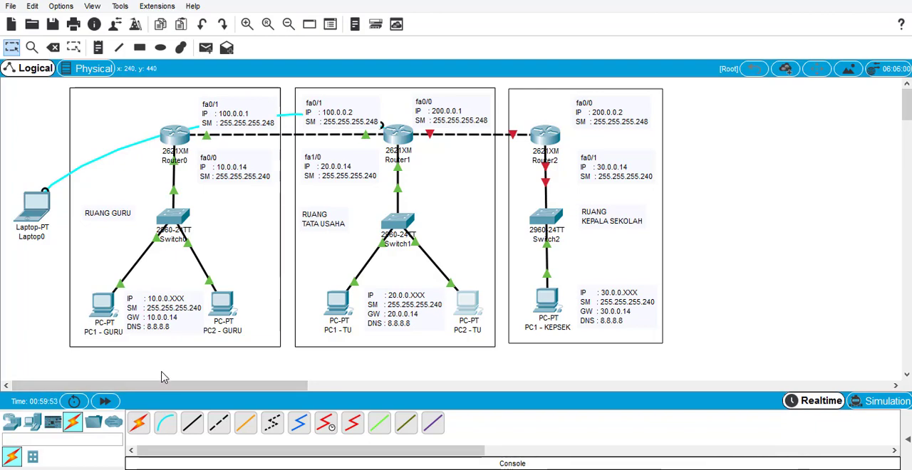
{"action": "key", "text": "Delete"}
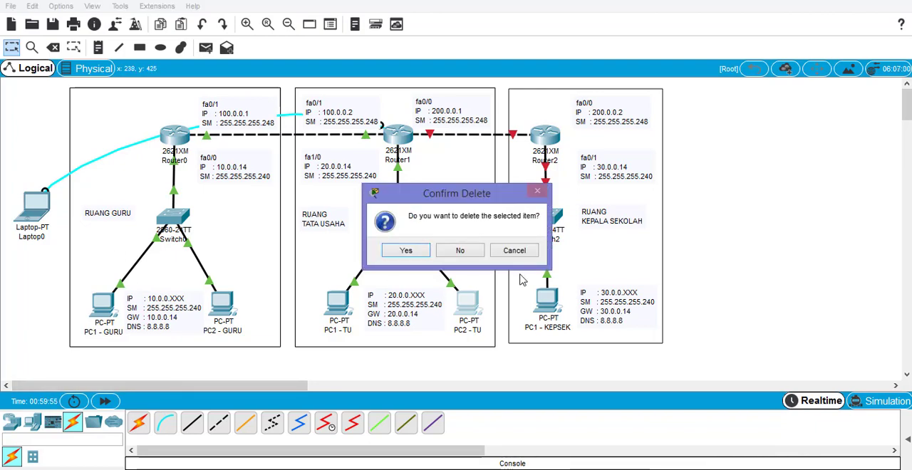
{"action": "left_click", "coordinate": [530, 254]}
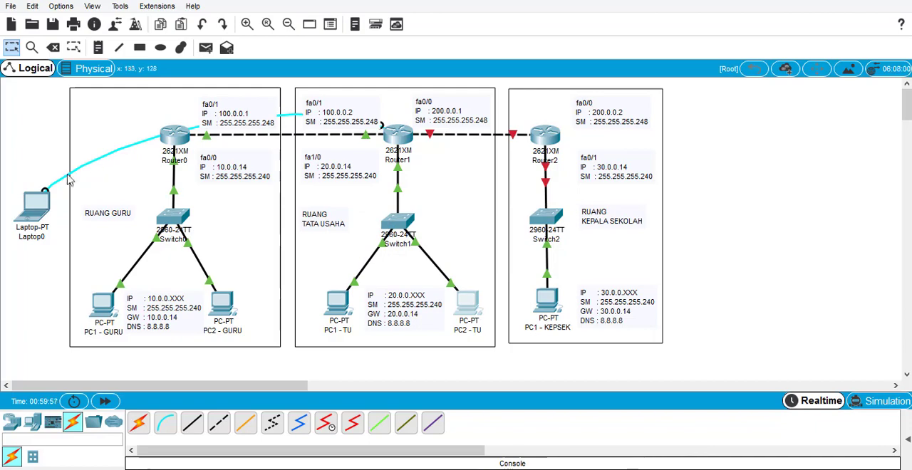
- Delete the console cable linking Laptop0 to Router1
{"action": "left_click", "coordinate": [789, 193]}
{"action": "key", "text": "Delete"}
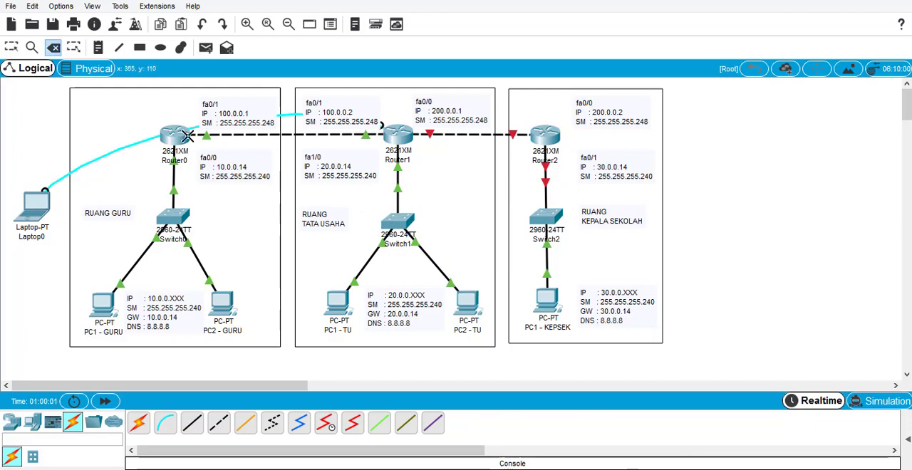
{"action": "left_click", "coordinate": [94, 160]}
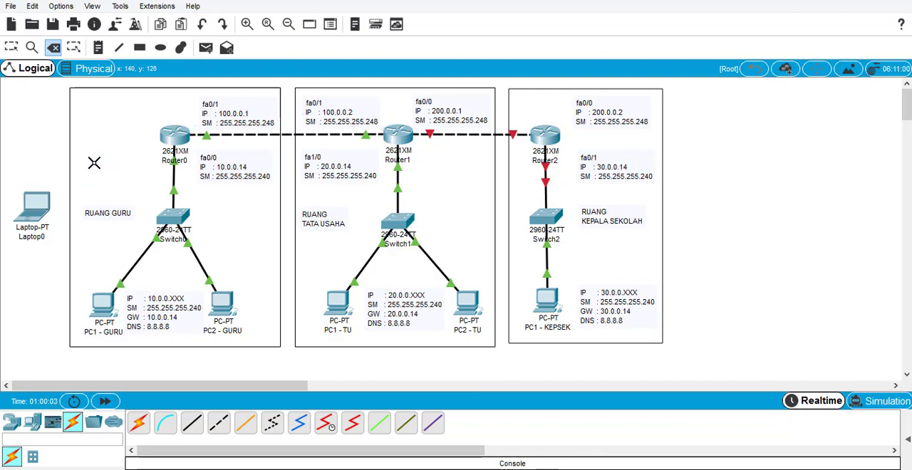
{"action": "key", "text": "Escape"}
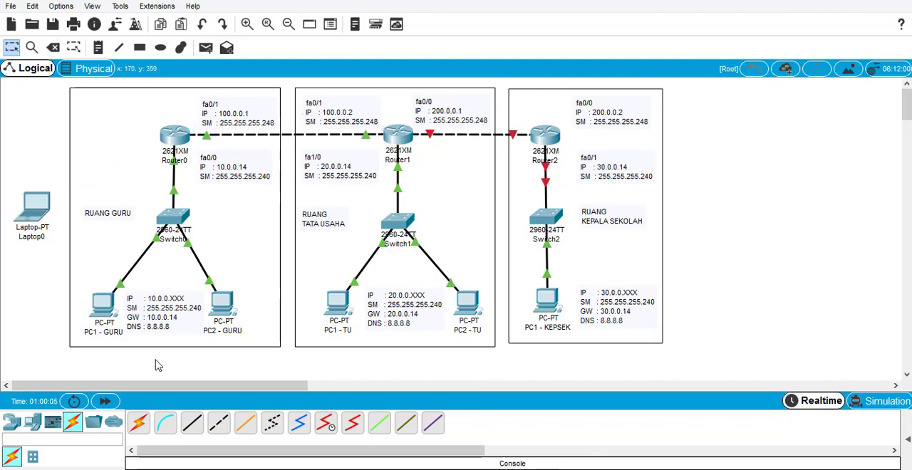
- Connect Laptop0 to Router2's Console port with a console cable
{"action": "left_click", "coordinate": [165, 423]}
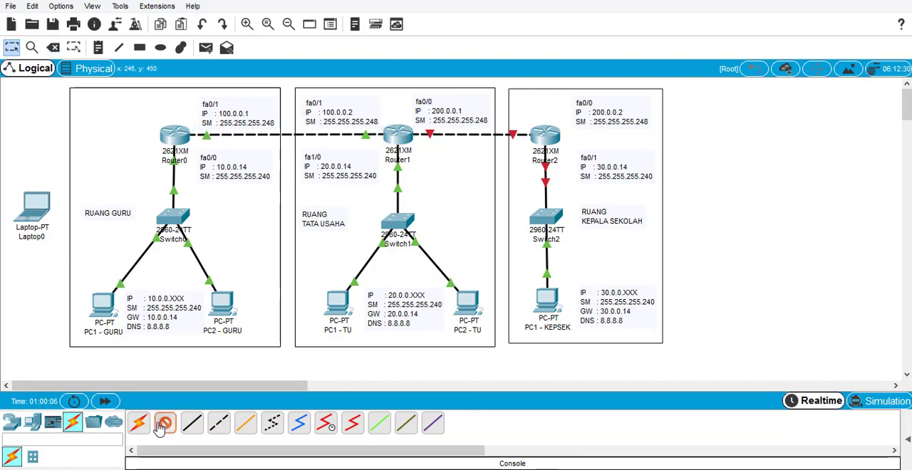
{"action": "left_click", "coordinate": [30, 207]}
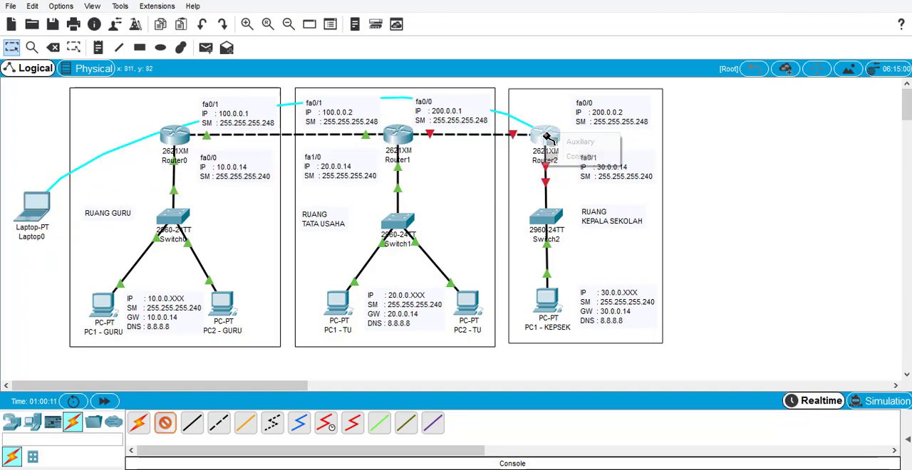
{"action": "left_click", "coordinate": [547, 137]}
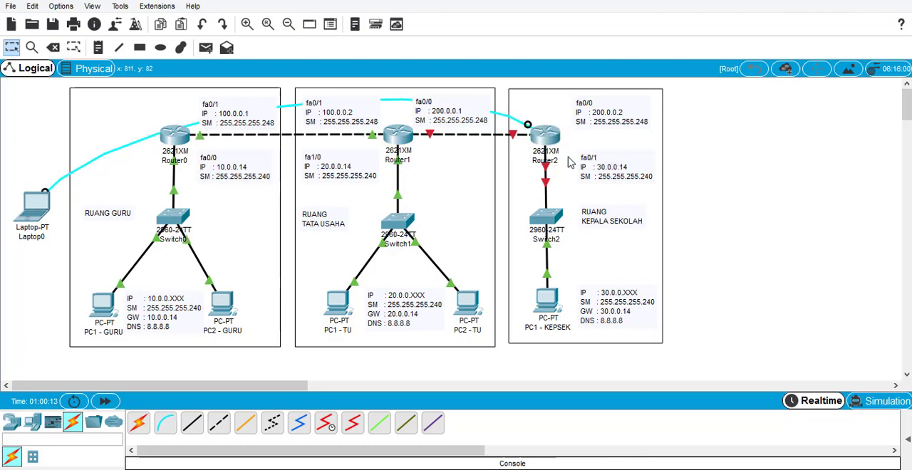
{"action": "left_click", "coordinate": [579, 156]}
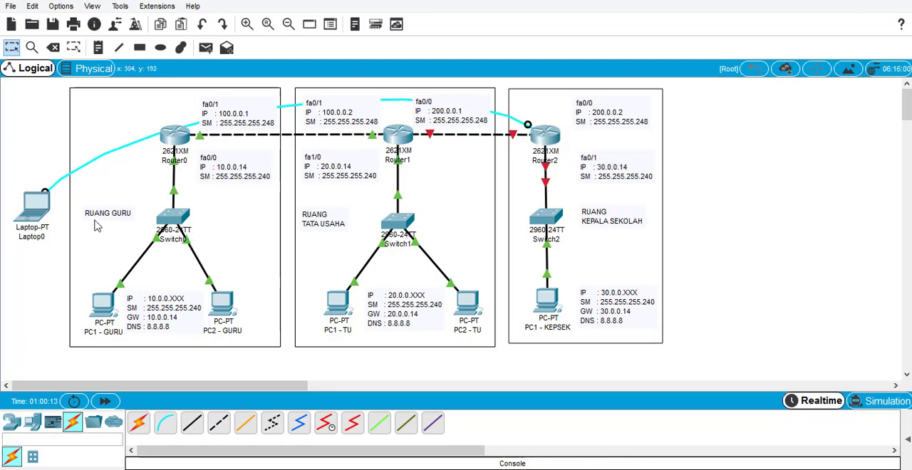
- Open Laptop0's terminal with the default port configuration, then narrow and move its window to uncover the Router2 address notes
{"action": "left_click", "coordinate": [33, 206]}
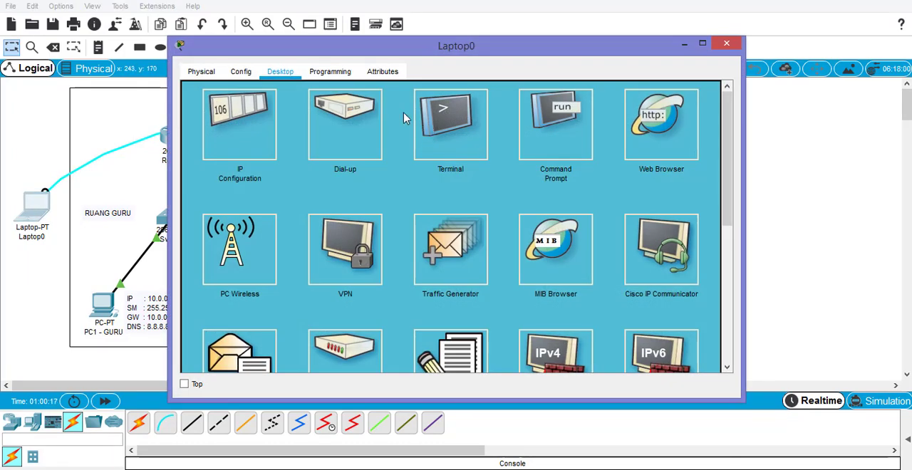
{"action": "left_click", "coordinate": [455, 129]}
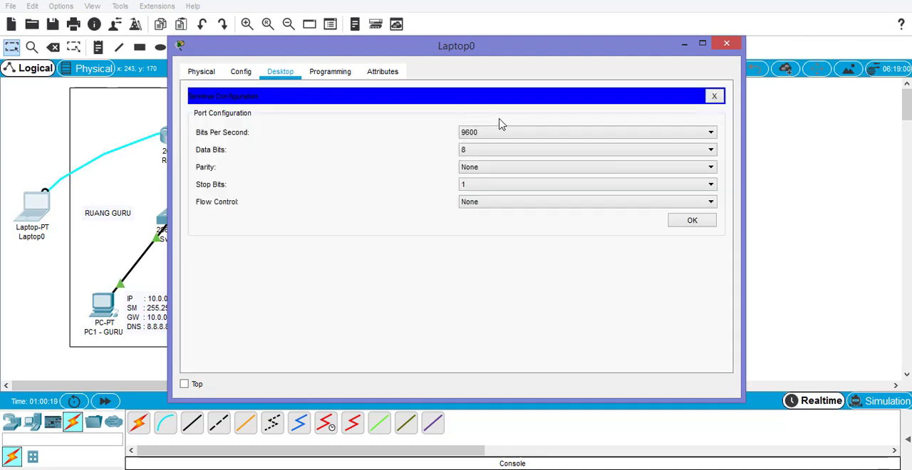
{"action": "left_click", "coordinate": [700, 227]}
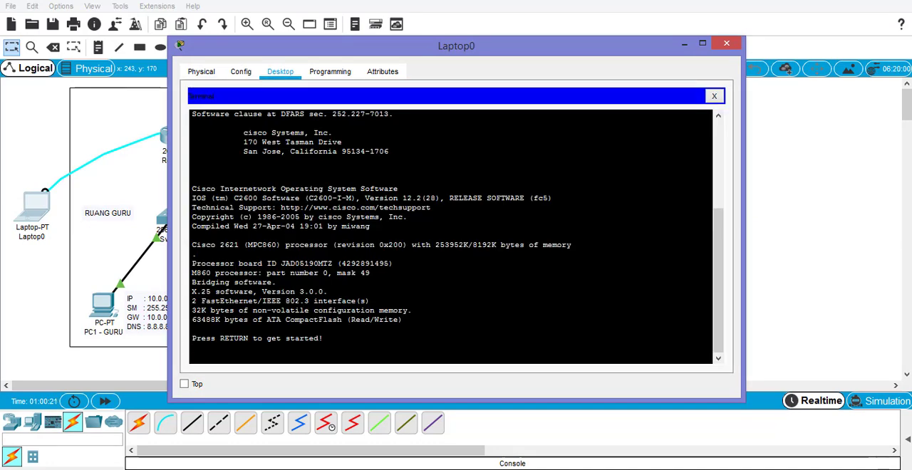
{"action": "left_click_drag", "start_coordinate": [741, 214], "coordinate": [548, 214]}
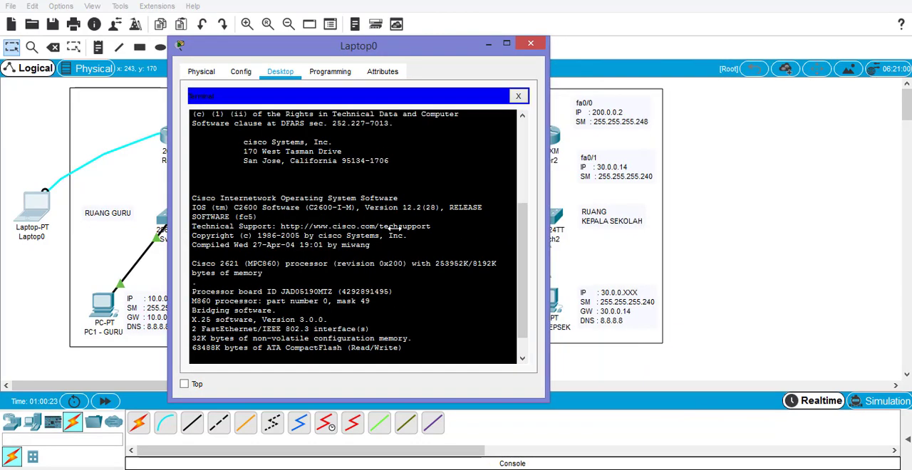
{"action": "left_click_drag", "start_coordinate": [388, 50], "coordinate": [244, 31]}
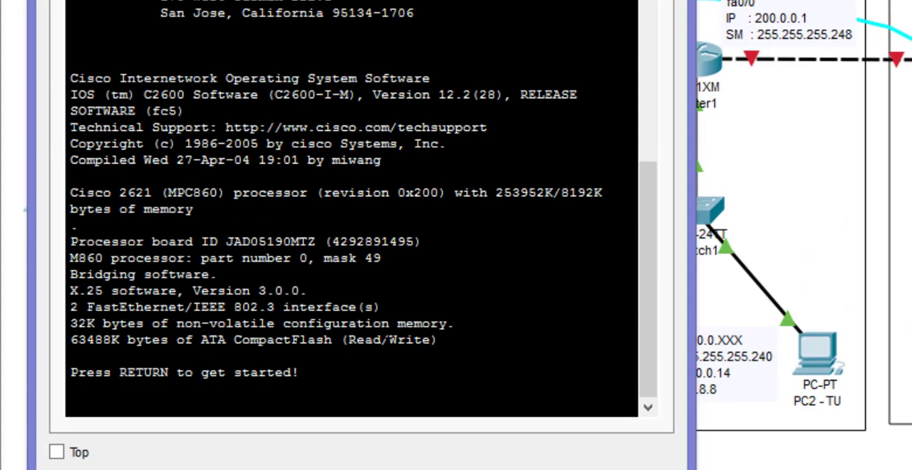
- Start Router2's command line session and enter privileged mode, then global configuration mode with configure terminal
{"action": "key", "text": "Return"}
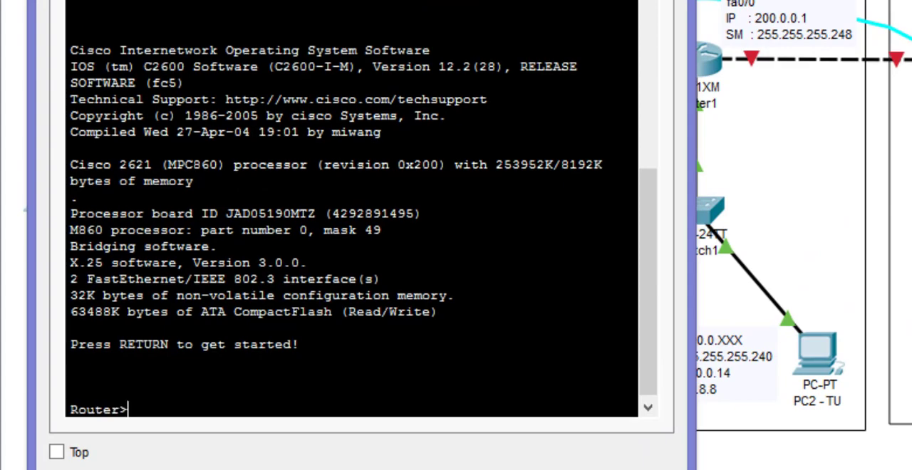
{"action": "type", "text": "ena"}
{"action": "key", "text": "Tab"}
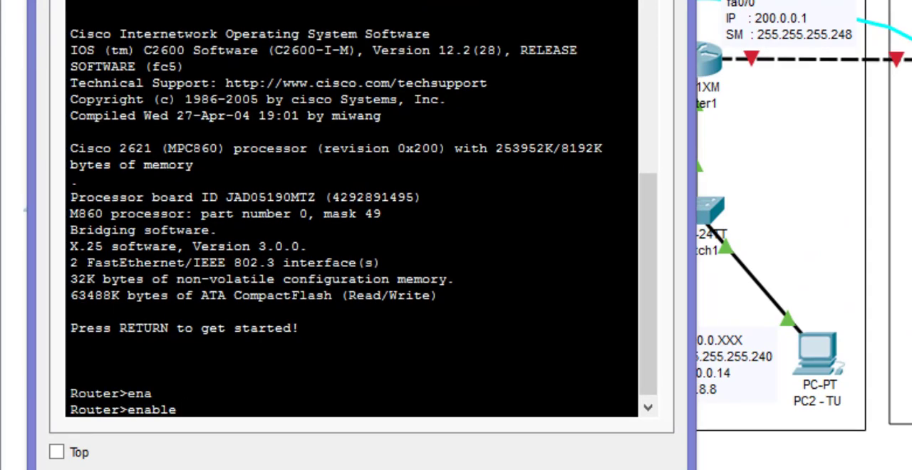
{"action": "key", "text": "Return"}
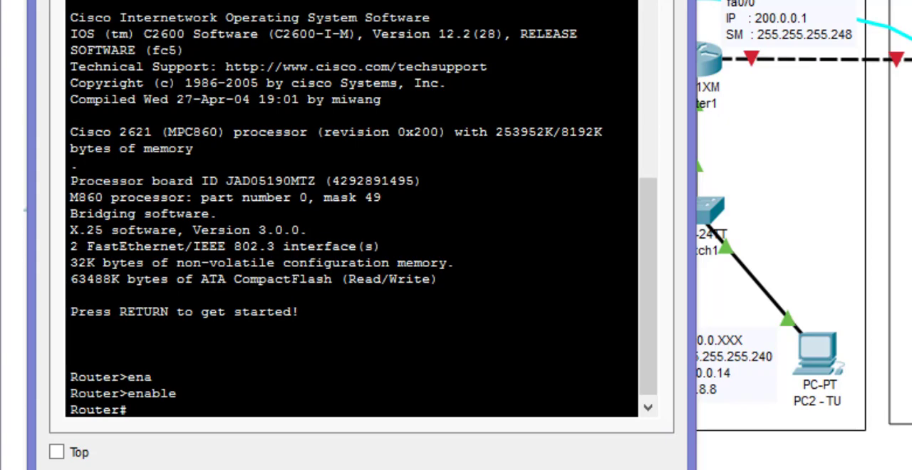
{"action": "type", "text": "con"}
{"action": "key", "text": "Tab"}
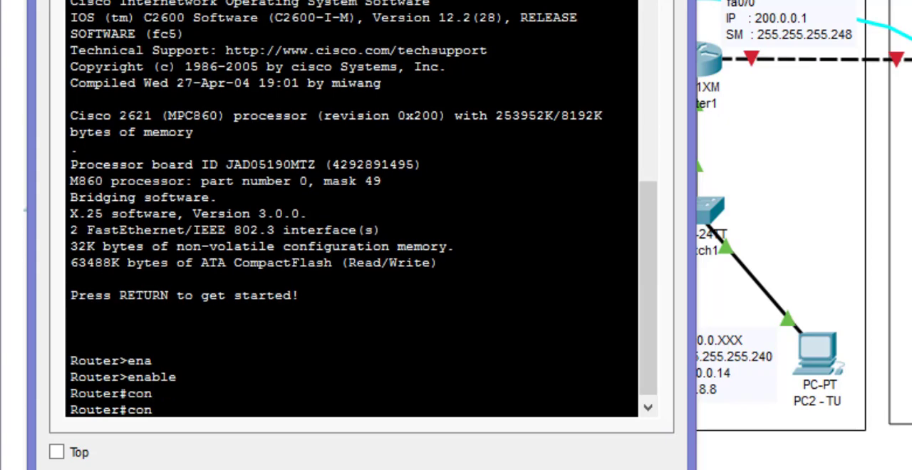
{"action": "type", "text": "f"}
{"action": "key", "text": "Tab"}
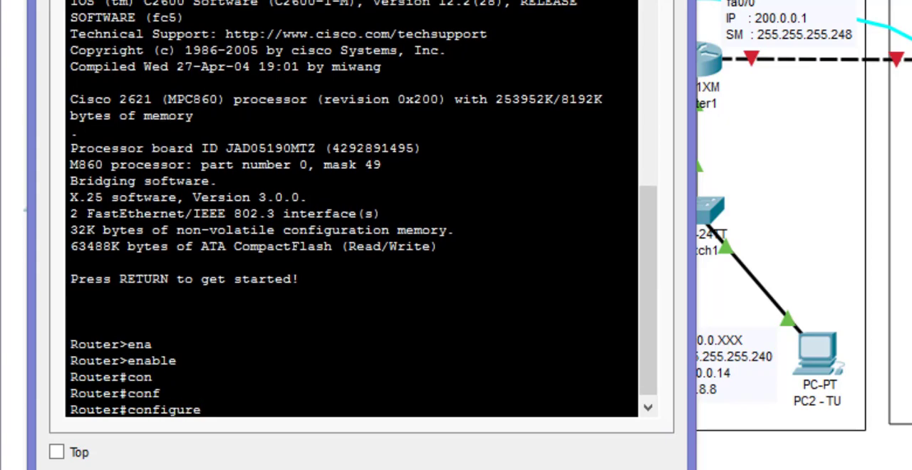
{"action": "type", "text": "ter"}
{"action": "key", "text": "Tab"}
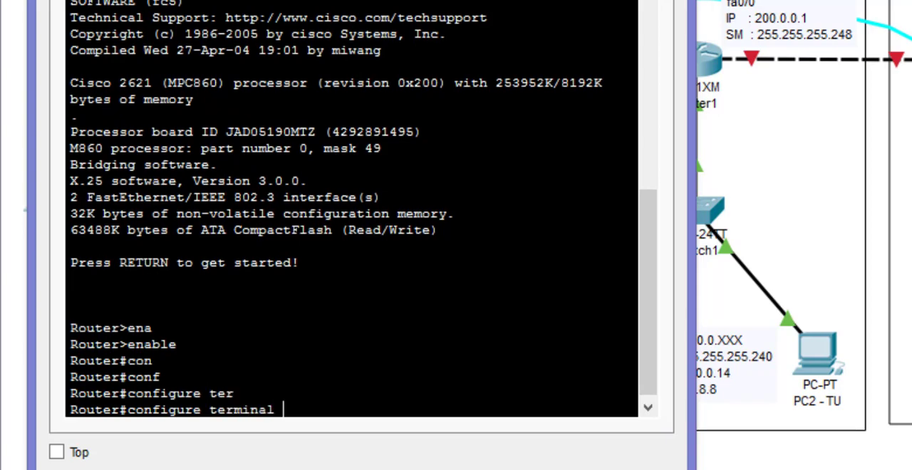
{"action": "key", "text": "Return"}
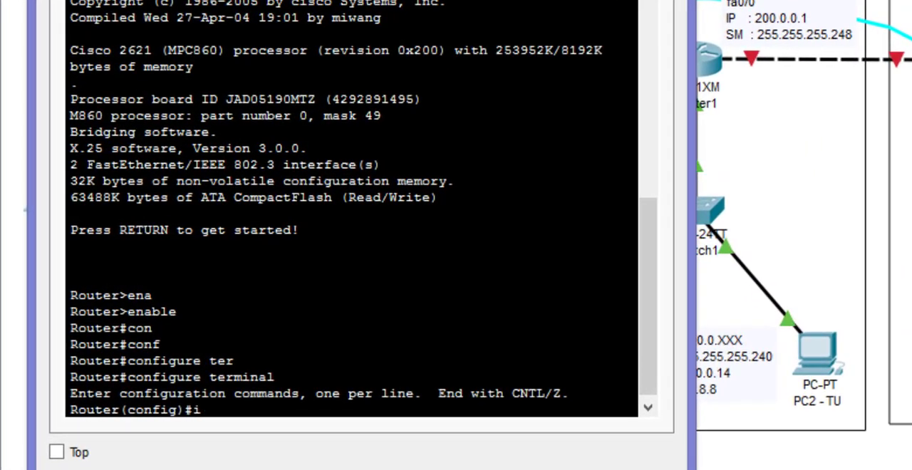
- Assign IP address 30.0.0.14 with subnet mask 255.255.255.240 to Router2's fa0/1 interface
{"action": "type", "text": "nte"}
{"action": "key", "text": "Tab"}
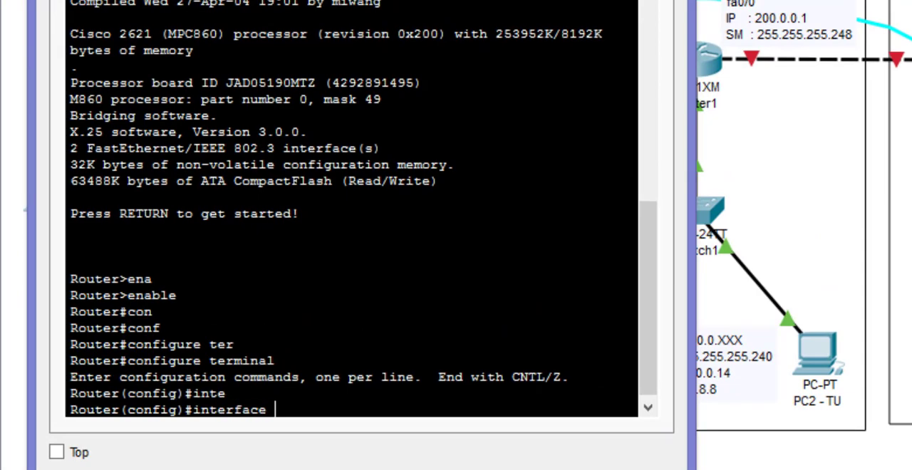
{"action": "type", "text": "fa0/1"}
{"action": "key", "text": "Return"}
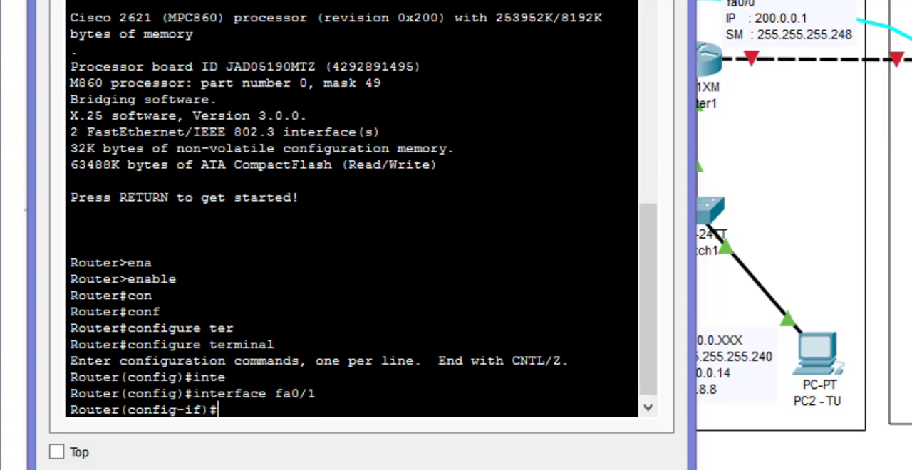
{"action": "type", "text": "ip add"}
{"action": "key", "text": "Tab"}
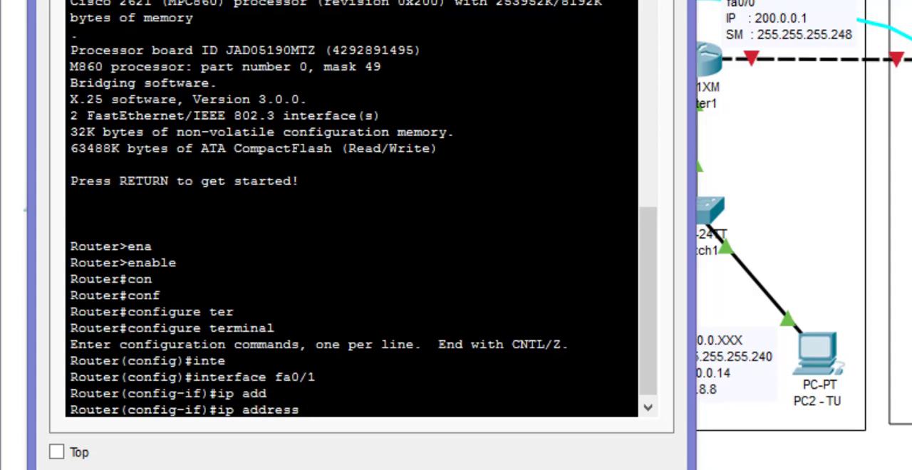
{"action": "type", "text": "30.0.0.14 "}
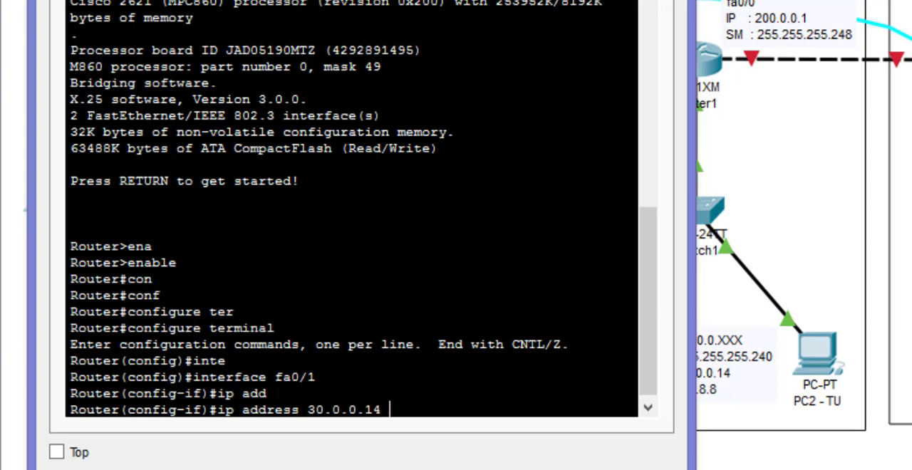
{"action": "type", "text": "255.255.25"}
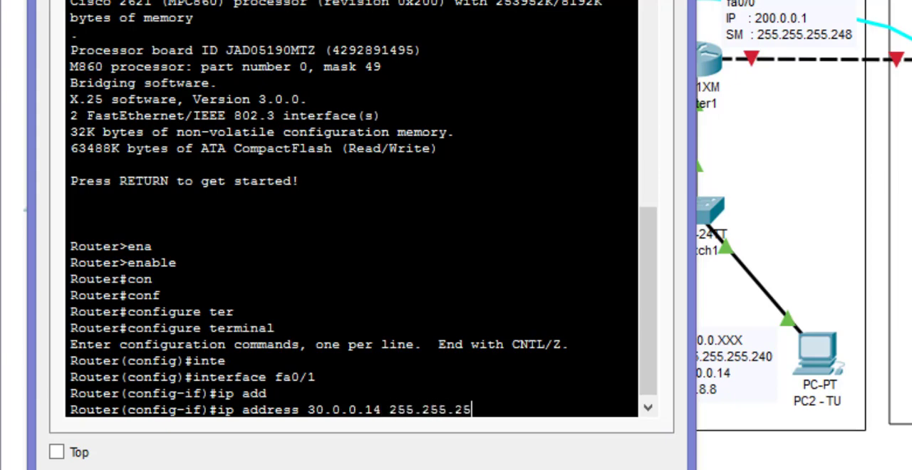
{"action": "type", "text": "5.240"}
{"action": "key", "text": "Return"}
- Enable Router2's fa0/1 interface with no shutdown, then exit interface configuration mode
{"action": "type", "text": "nfig-if)#n"}
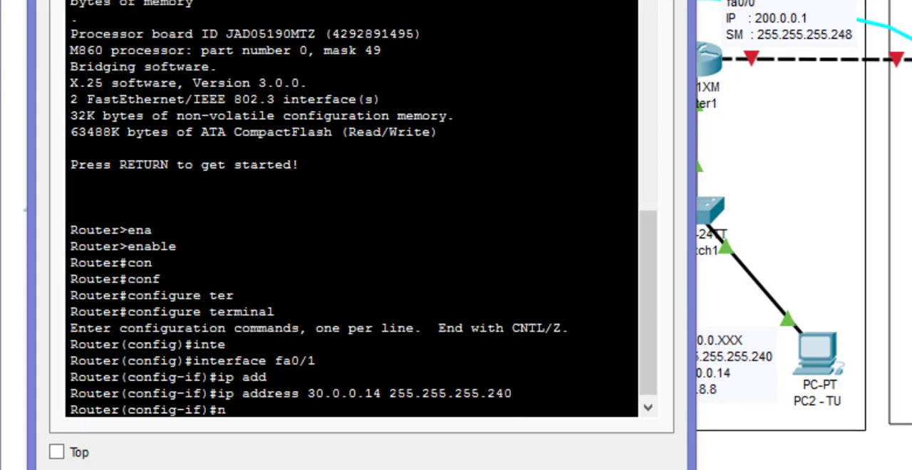
{"action": "type", "text": "o shu"}
{"action": "key", "text": "Tab"}
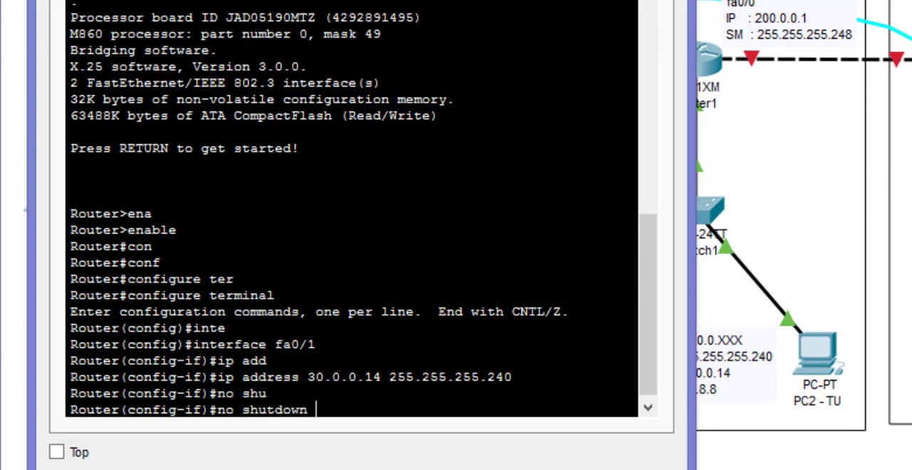
{"action": "key", "text": "Return"}
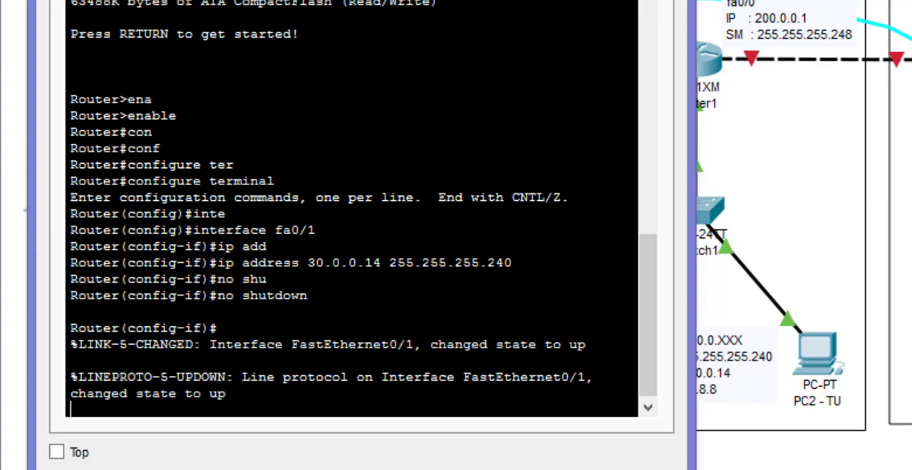
{"action": "key", "text": "Return"}
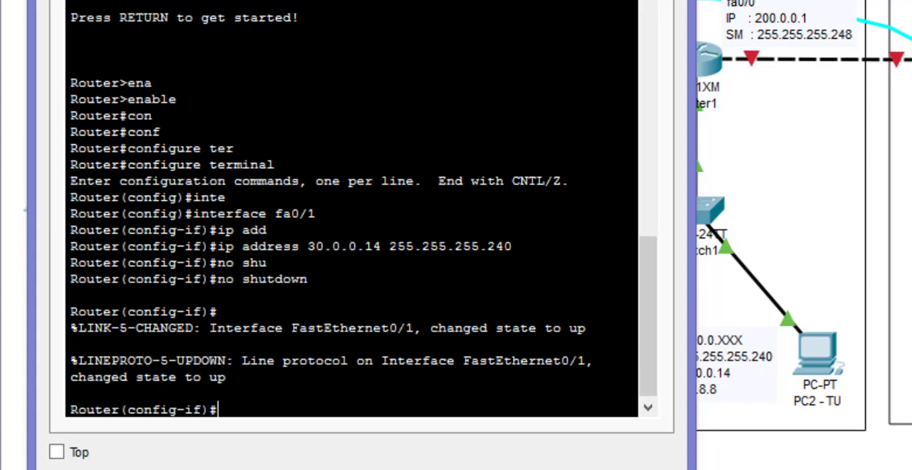
{"action": "type", "text": "exit"}
{"action": "key", "text": "Return"}
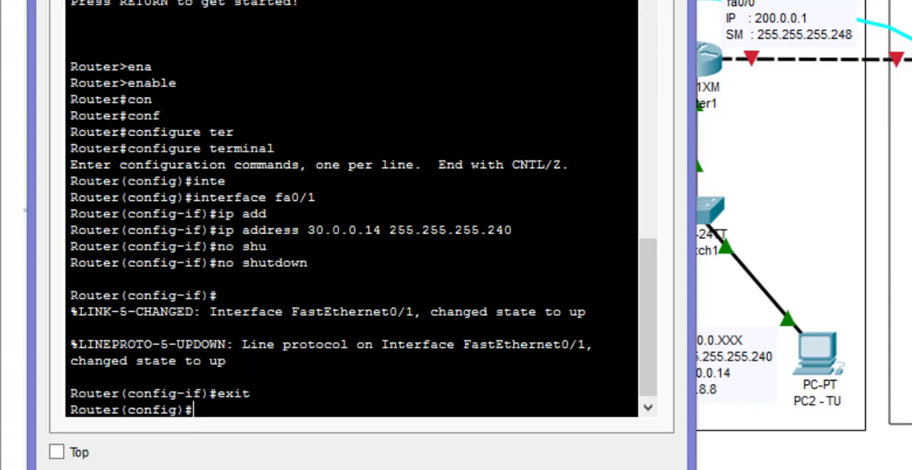
- Create a DHCP pool named JARKEPSEK on Router2
{"action": "type", "text": "ip"}
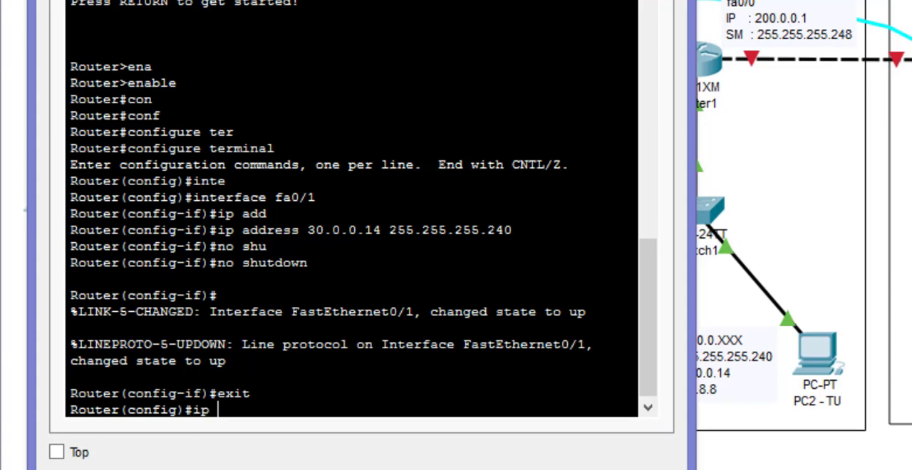
{"action": "type", "text": " dh"}
{"action": "key", "text": "Tab"}
{"action": "type", "text": "pool"}
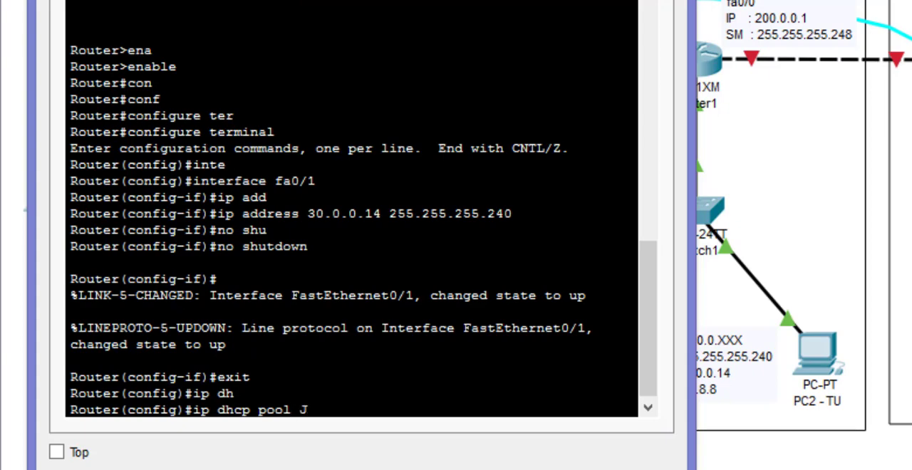
{"action": "type", "text": "ARKEPSEL"}
{"action": "key", "text": "BackSpace"}
{"action": "type", "text": "K"}
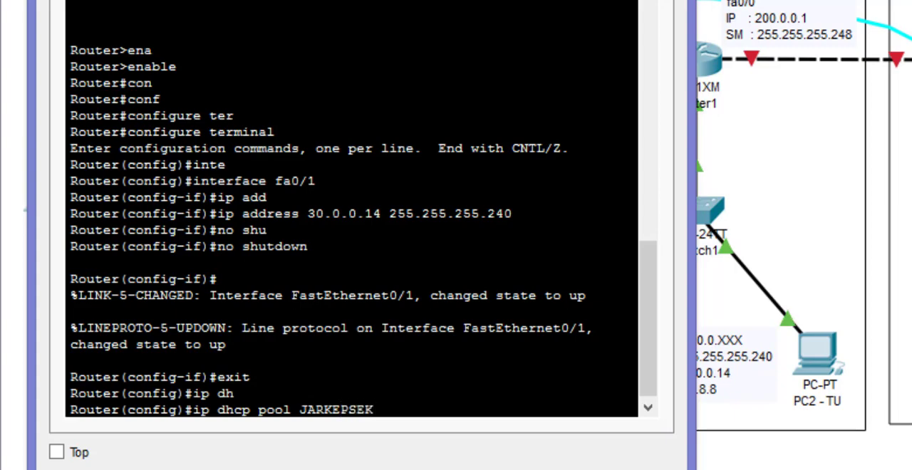
{"action": "key", "text": "Return"}
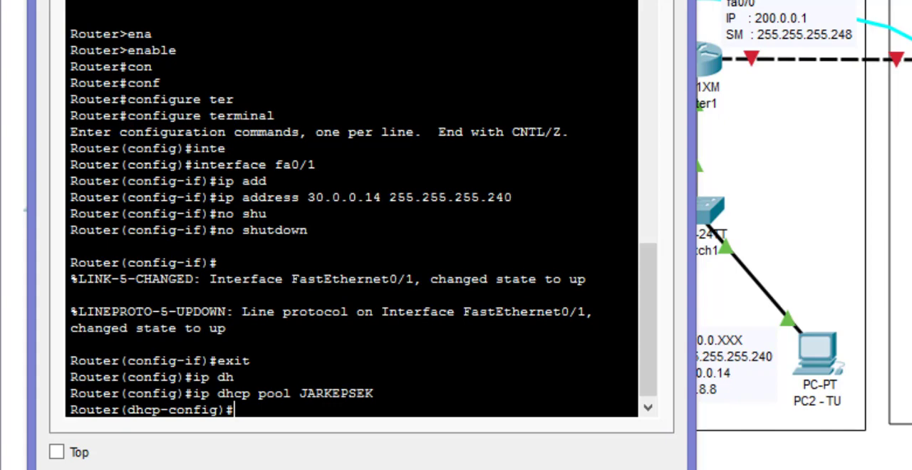
- Set the JARKEPSEK DHCP pool's network to 30.0.0.0 with subnet mask 255.255.255.240 on Router2
{"action": "type", "text": "net"}
{"action": "key", "text": "Tab"}
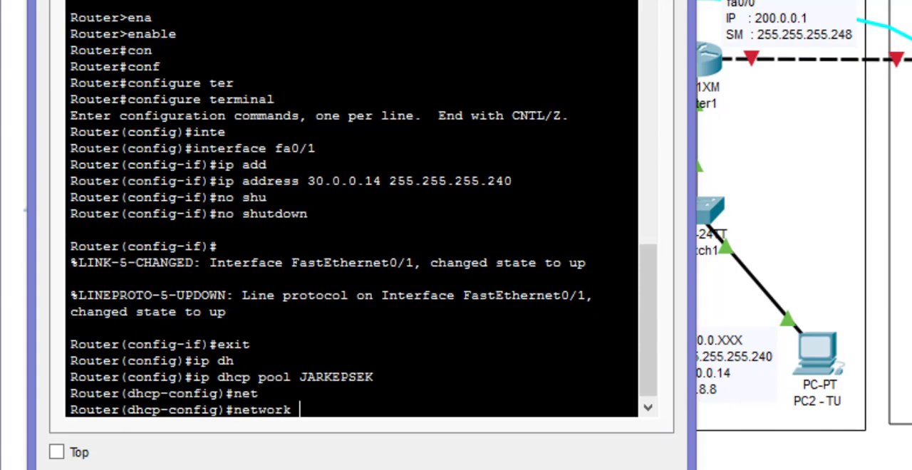
{"action": "type", "text": "30.0.0.0 255"}
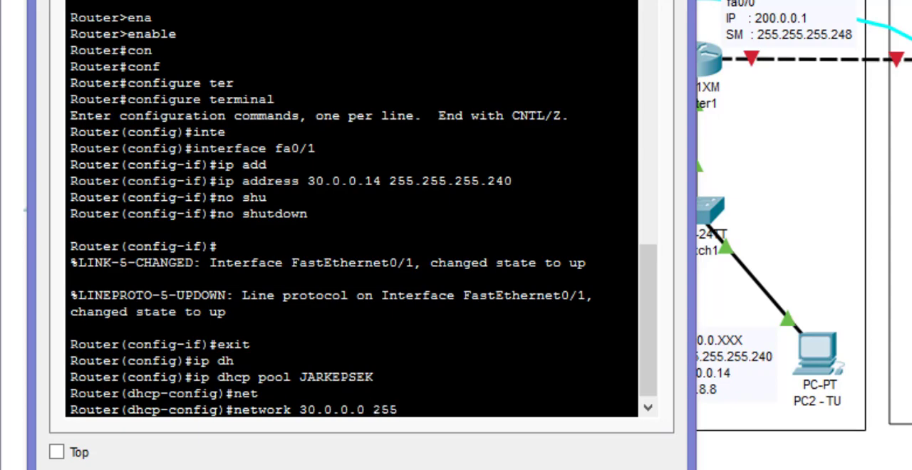
{"action": "type", "text": ".255.255.2"}
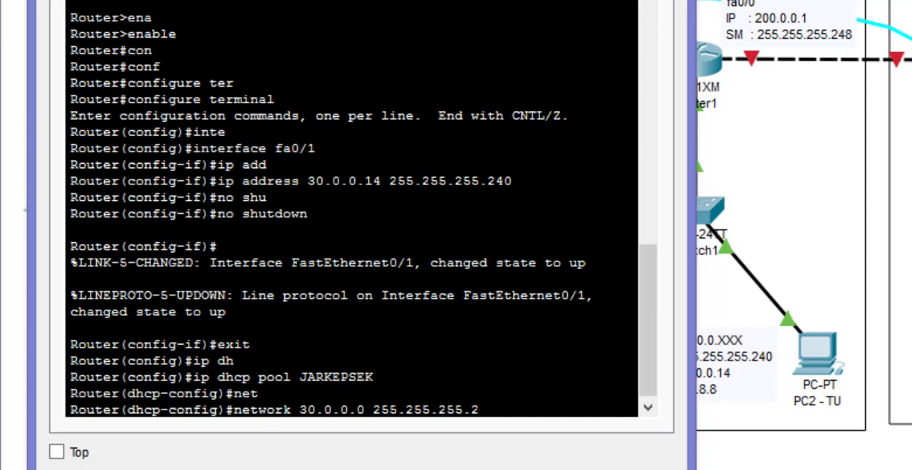
{"action": "type", "text": "40"}
{"action": "key", "text": "Return"}
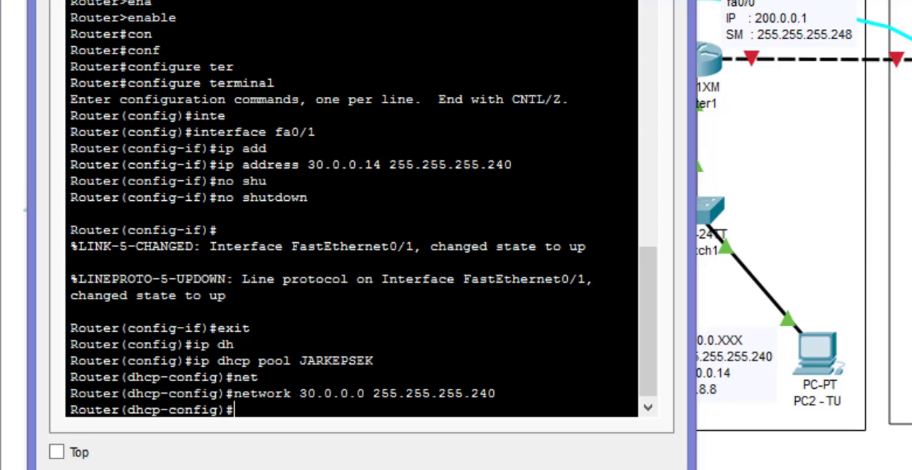
- Set the JARKEPSEK pool's default router to 30.0.0.14
{"action": "type", "text": "def"}
{"action": "key", "text": "Tab"}
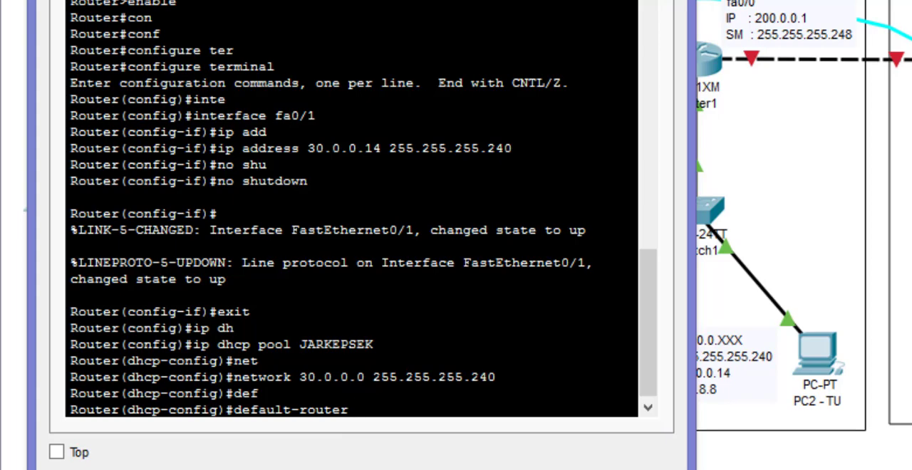
{"action": "type", "text": "30.0.0.14"}
{"action": "key", "text": "Return"}
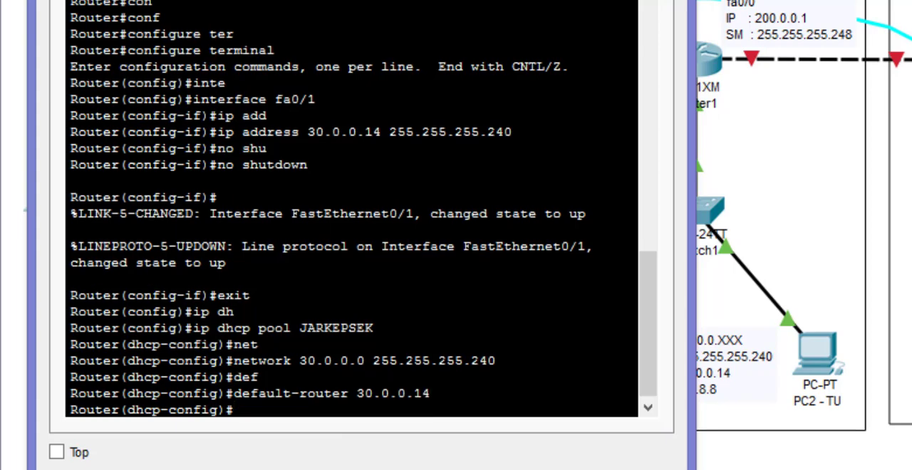
- Set the JARKEPSEK pool's DNS server to 8.8.8.8, and exit DHCP configuration mode
{"action": "type", "text": "dns"}
{"action": "key", "text": "Tab"}
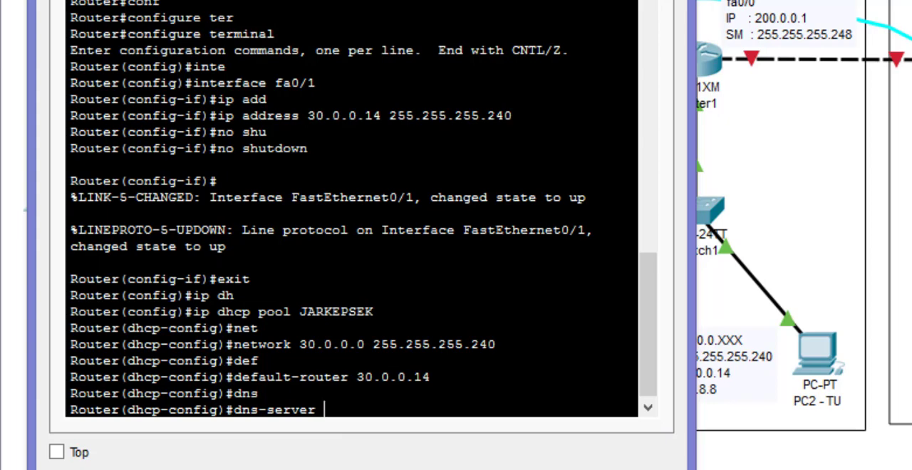
{"action": "type", "text": "8.8.8.8"}
{"action": "key", "text": "Return"}
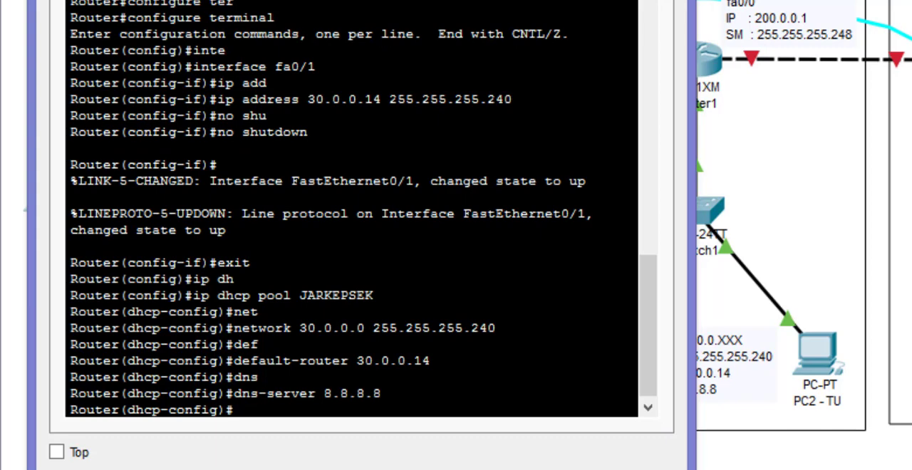
{"action": "type", "text": "exit"}
{"action": "key", "text": "Return"}
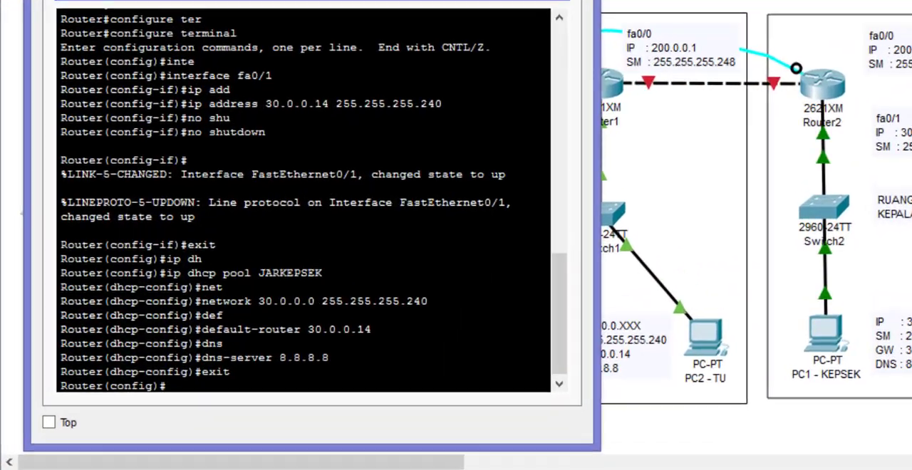
- Assign IP address 200.0.0.2 with subnet mask 255.255.255.248 to Router2's fa0/0 interface
{"action": "type", "text": "inter"}
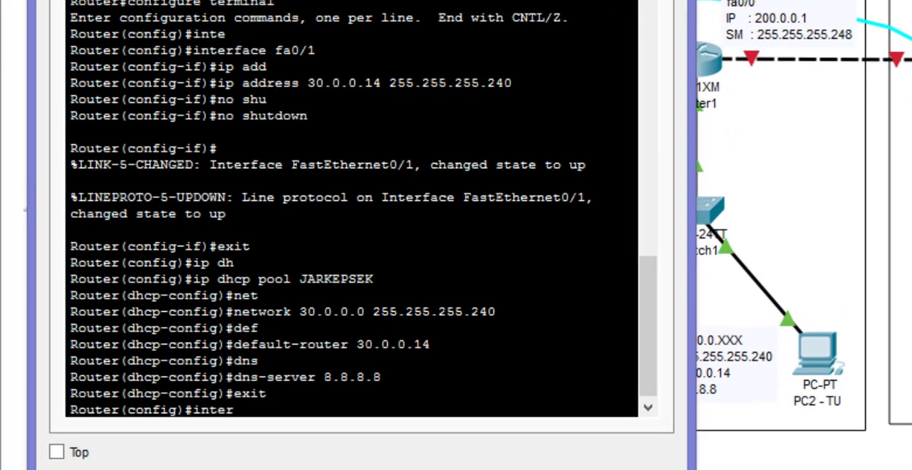
{"action": "key", "text": "Tab"}
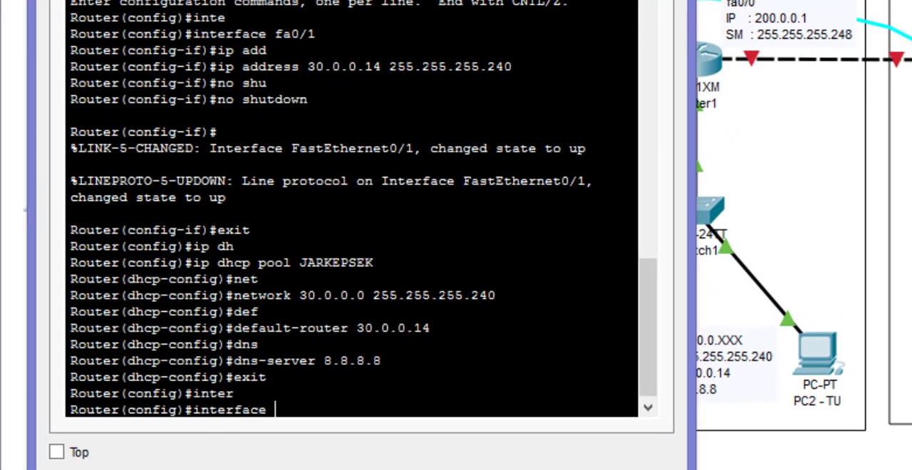
{"action": "type", "text": "fa0/0"}
{"action": "key", "text": "Return"}
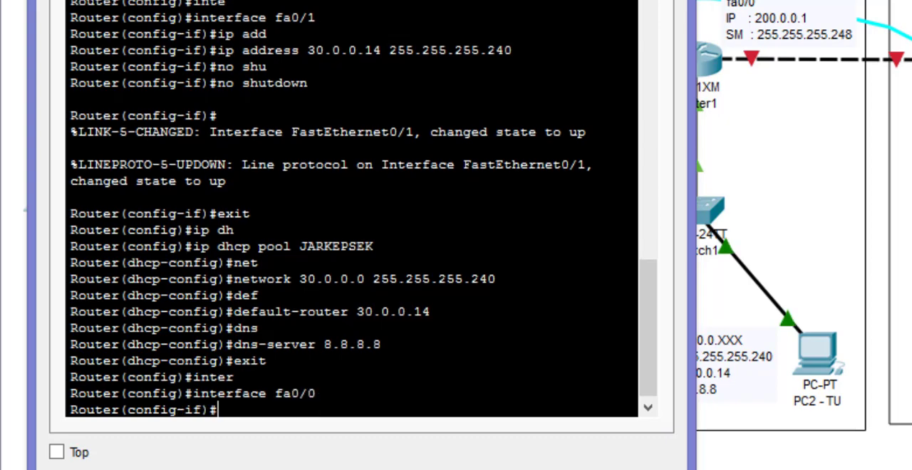
{"action": "type", "text": "ip ad"}
{"action": "key", "text": "Tab"}
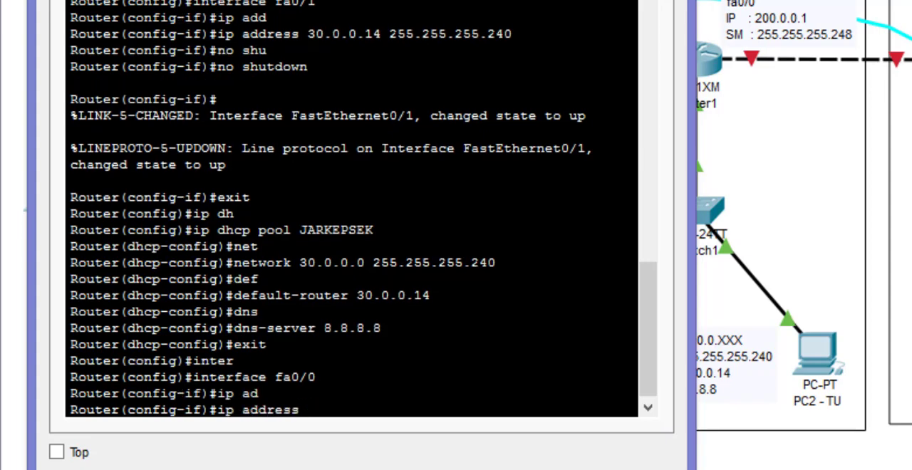
{"action": "type", "text": "200.0"}
{"action": "type", "text": ".0.2 2"}
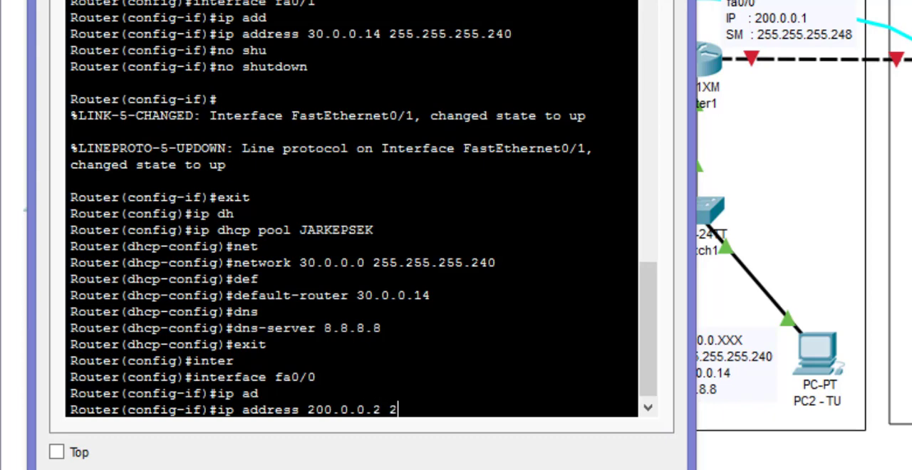
{"action": "type", "text": "55.255.255."}
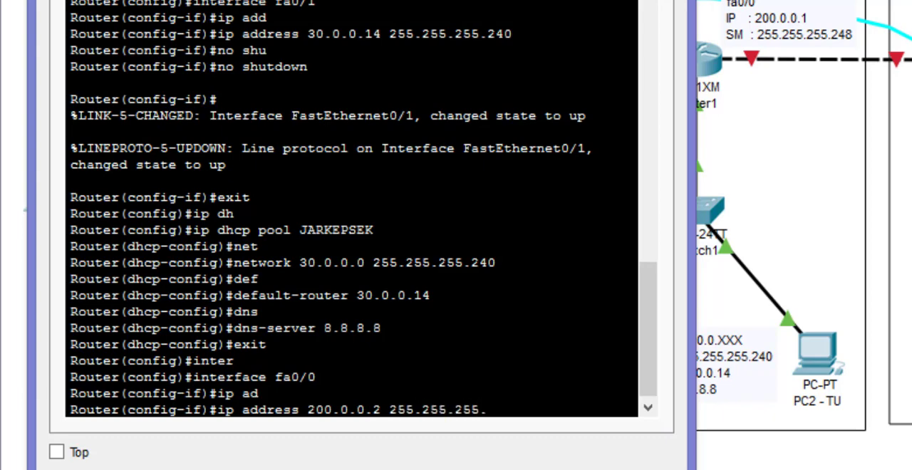
{"action": "type", "text": "248"}
{"action": "key", "text": "Return"}
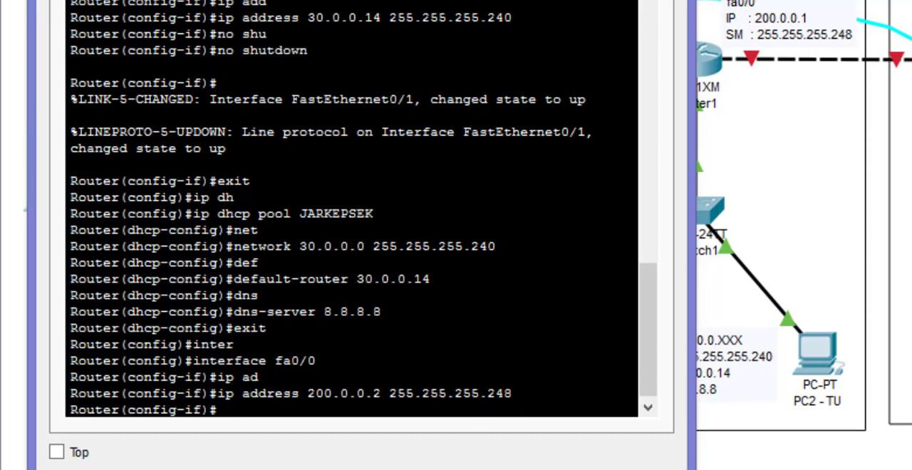
- Enable Router2's fa0/0 interface with no shutdown, then exit interface configuration mode
{"action": "type", "text": "no shut"}
{"action": "key", "text": "Tab"}
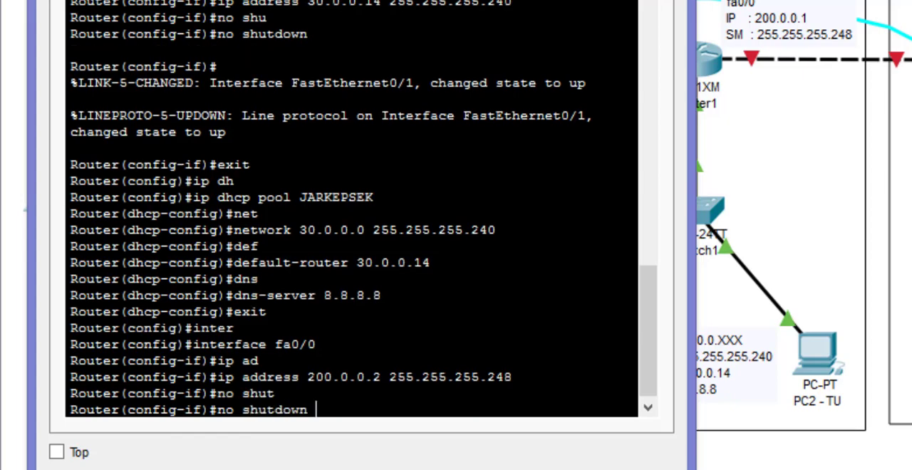
{"action": "key", "text": "Return"}
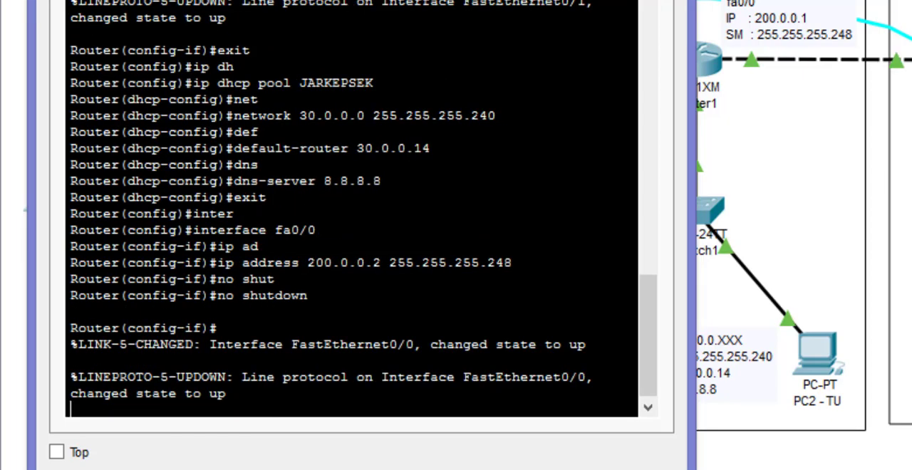
{"action": "key", "text": "Return"}
{"action": "type", "text": "er(config-if)#e"}
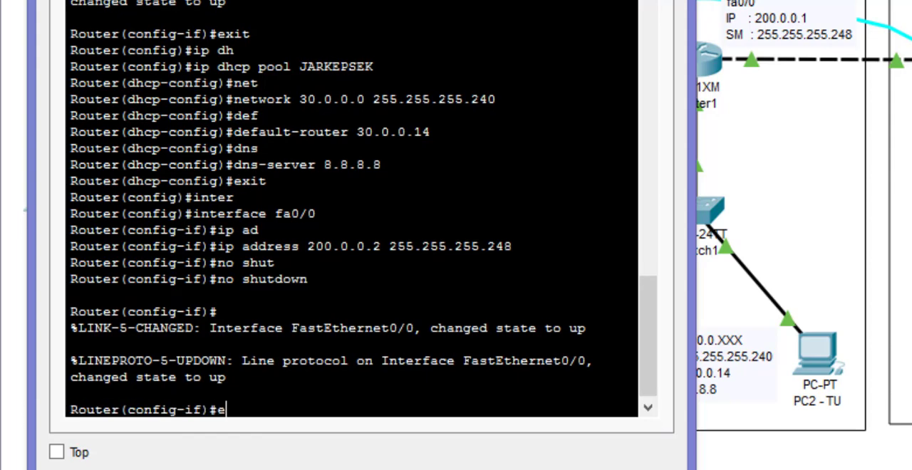
{"action": "type", "text": "xit"}
{"action": "key", "text": "Return"}
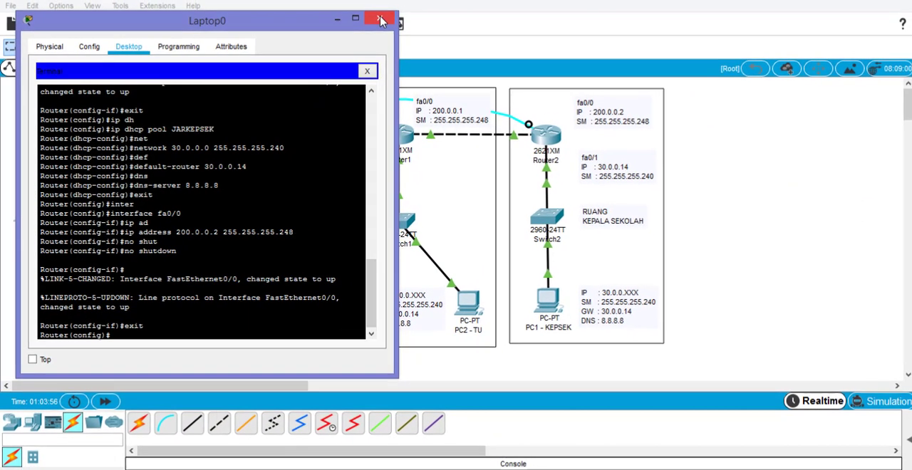
- Close Laptop0's terminal session and switch PC1 - KEPSEK's IPv4 configuration to DHCP
{"action": "left_click", "coordinate": [367, 71]}
{"action": "left_click", "coordinate": [378, 19]}
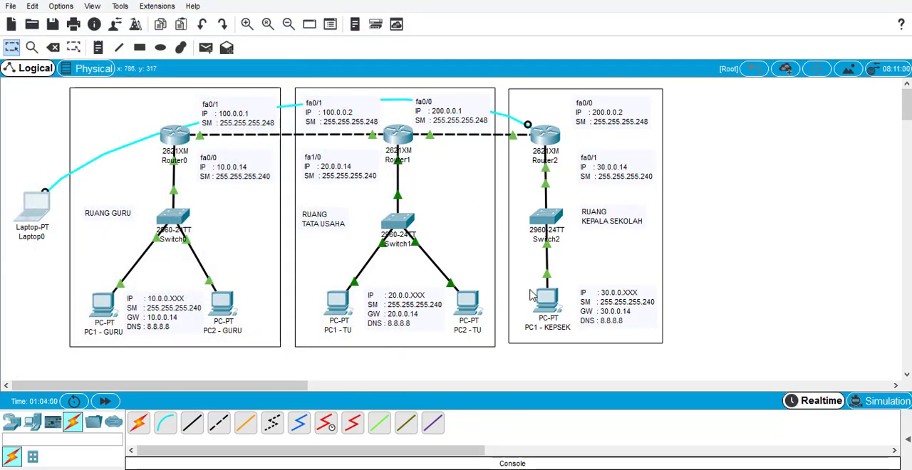
{"action": "left_click", "coordinate": [549, 307]}
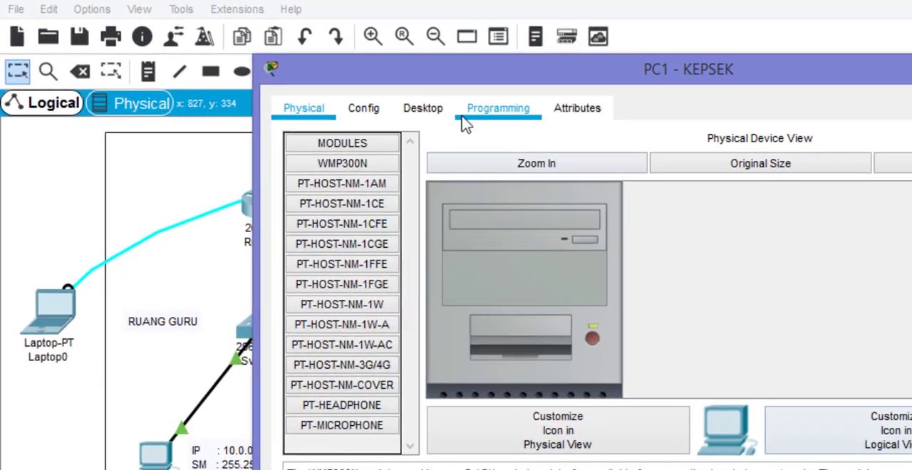
{"action": "left_click", "coordinate": [283, 72]}
{"action": "left_click", "coordinate": [374, 175]}
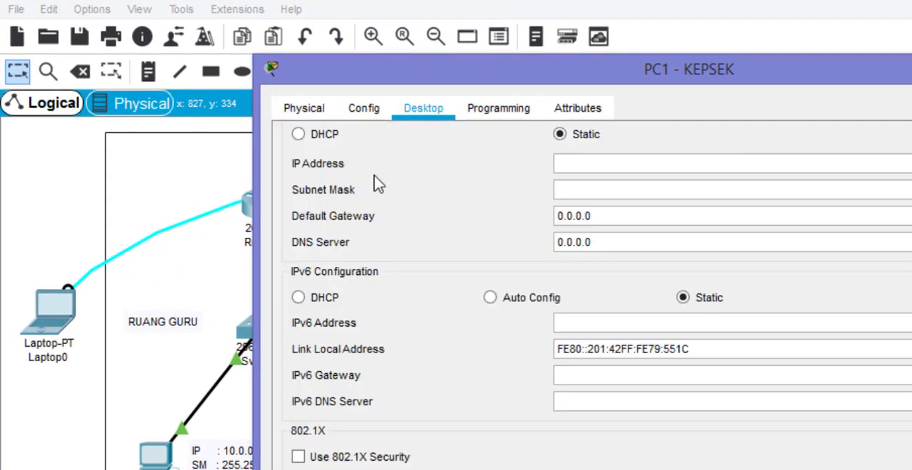
{"action": "left_click", "coordinate": [298, 135]}
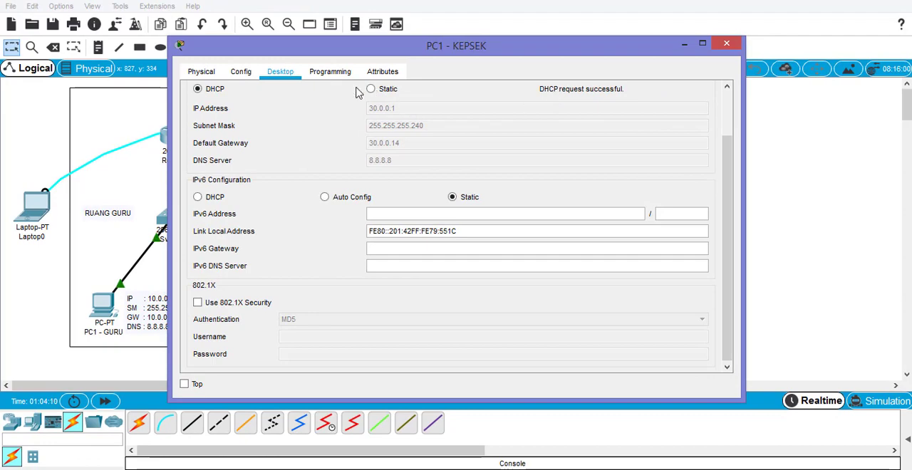
{"action": "left_click", "coordinate": [727, 44]}
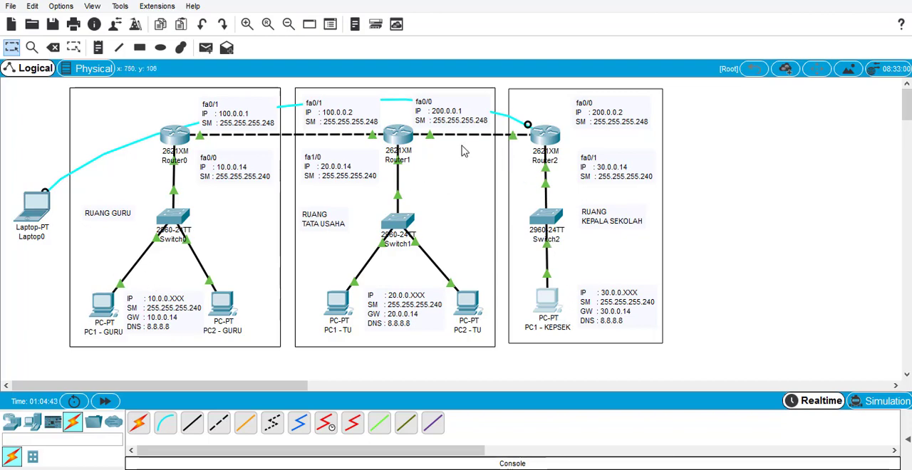
- Add a static route on Router1 to network 10.0.0.0, mask 255.255.255.240, with next hop 100.0.0.1
{"action": "left_click", "coordinate": [394, 139]}
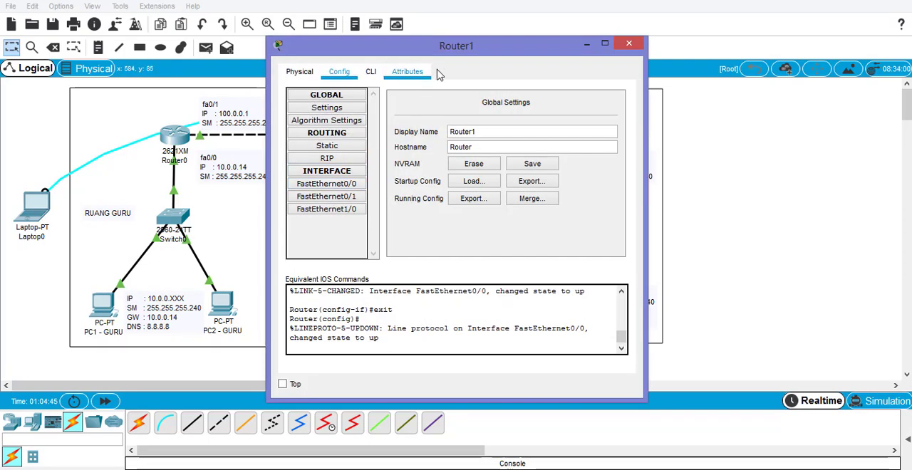
{"action": "left_click_drag", "start_coordinate": [447, 48], "coordinate": [695, 53]}
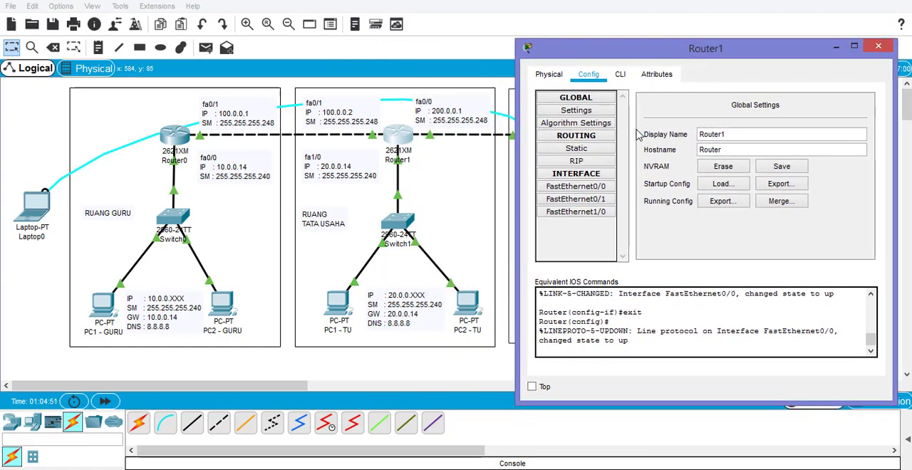
{"action": "left_click", "coordinate": [605, 150]}
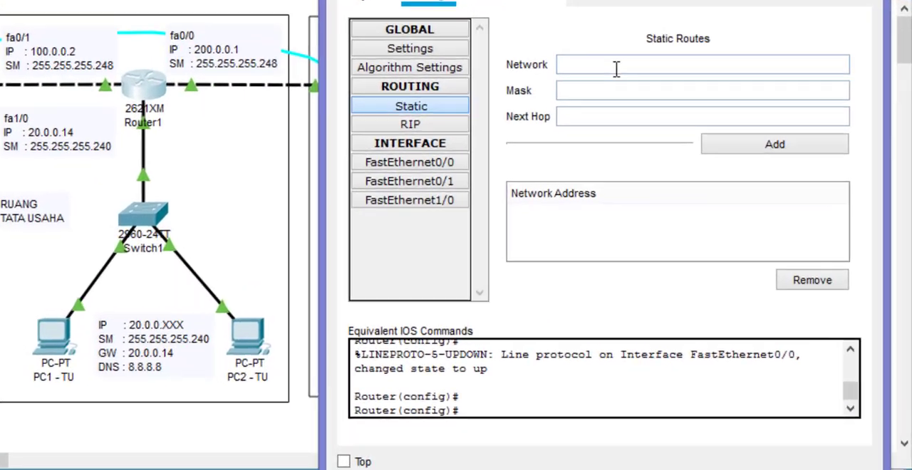
{"action": "left_click", "coordinate": [714, 124]}
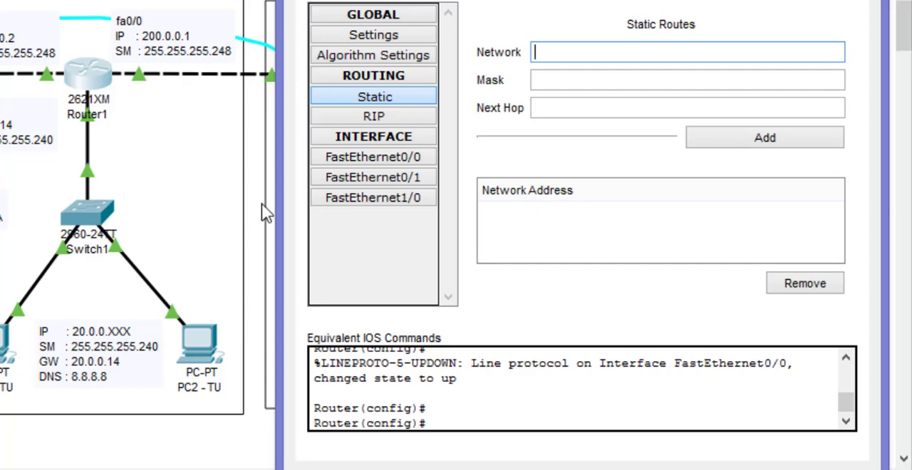
{"action": "type", "text": "10.0.0.0"}
{"action": "left_click", "coordinate": [545, 84]}
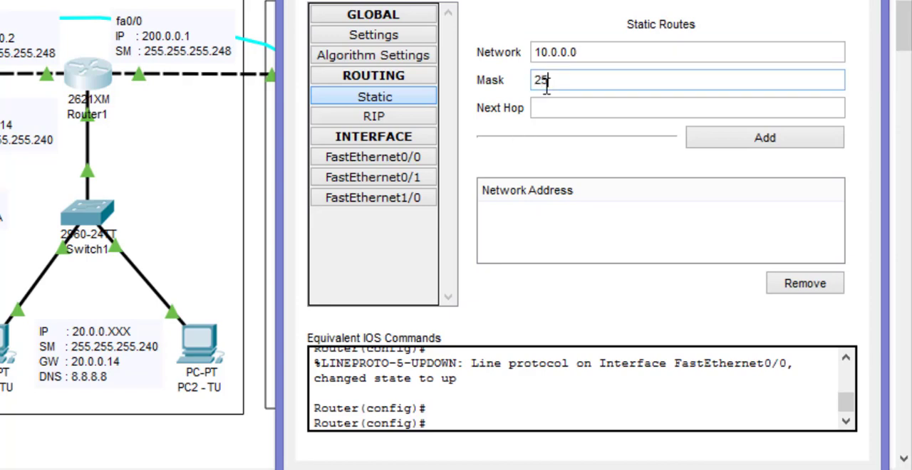
{"action": "type", "text": "255.255.240"}
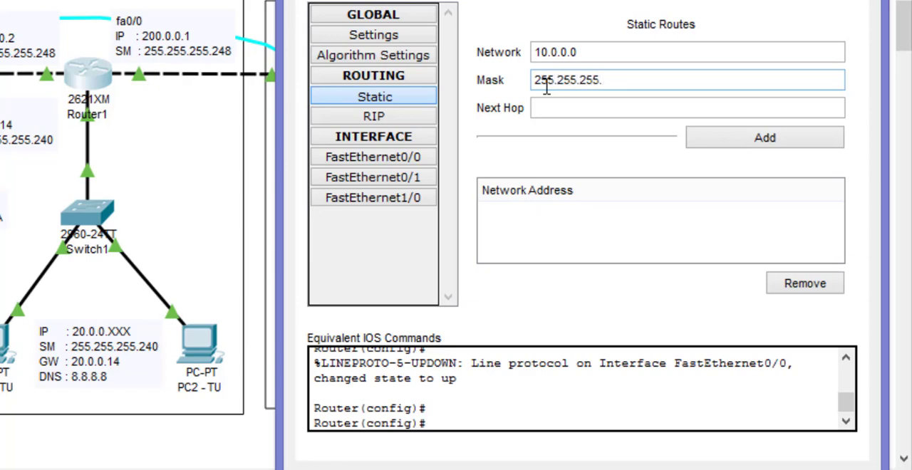
{"action": "left_click", "coordinate": [580, 107]}
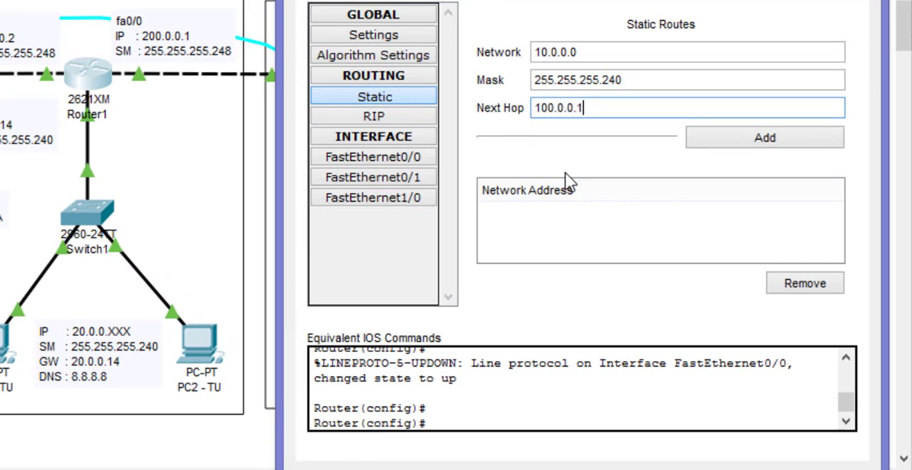
{"action": "left_click", "coordinate": [699, 146]}
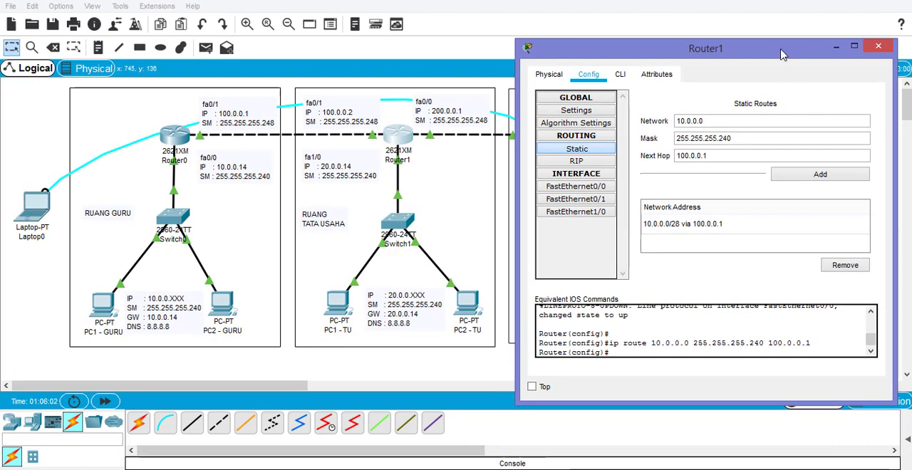
{"action": "left_click_drag", "start_coordinate": [733, 50], "coordinate": [321, 45]}
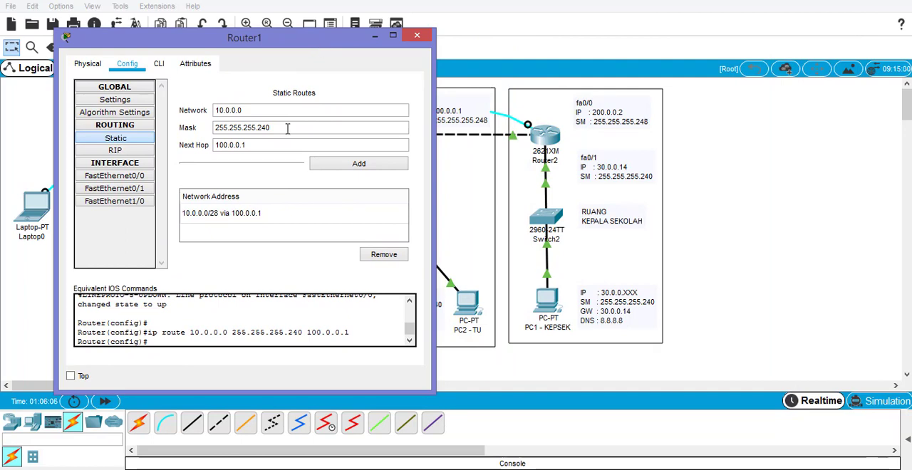
- Add a static route on Router1 to network 30.0.0.0, mask 255.255.255.240, with next hop 200.0.0.2, and close its configuration
{"action": "left_click", "coordinate": [242, 112]}
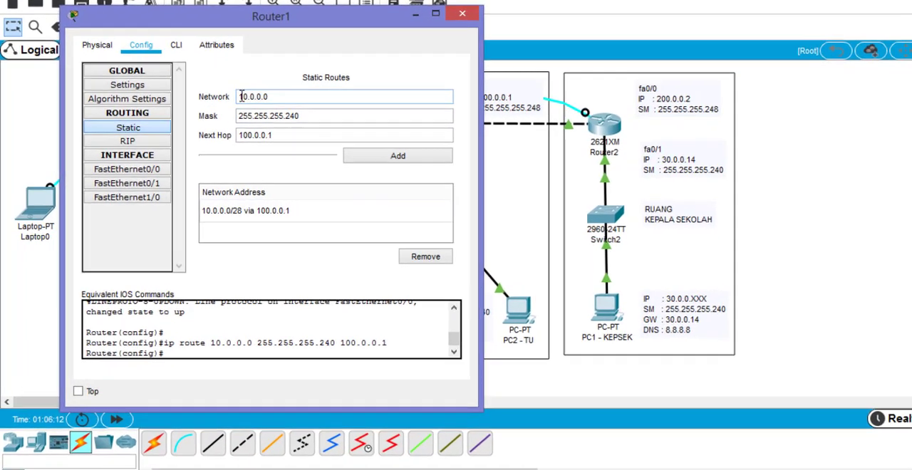
{"action": "left_click", "coordinate": [241, 97]}
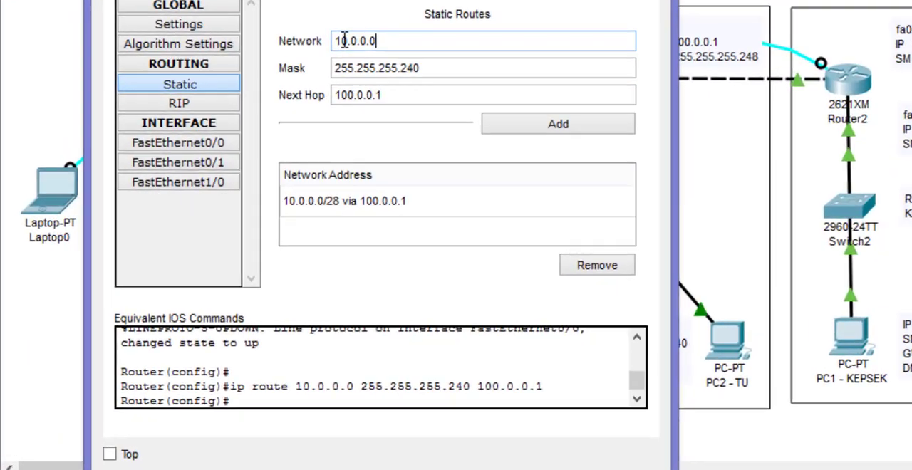
{"action": "key", "text": "BackSpace"}
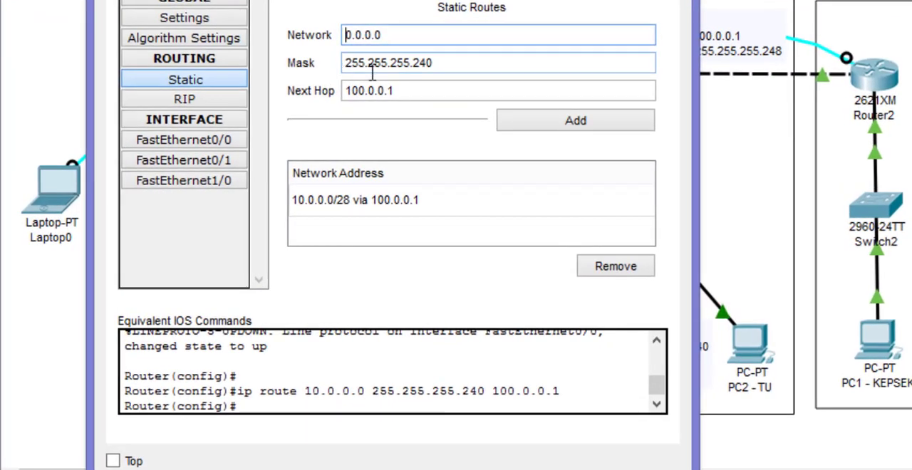
{"action": "type", "text": "3"}
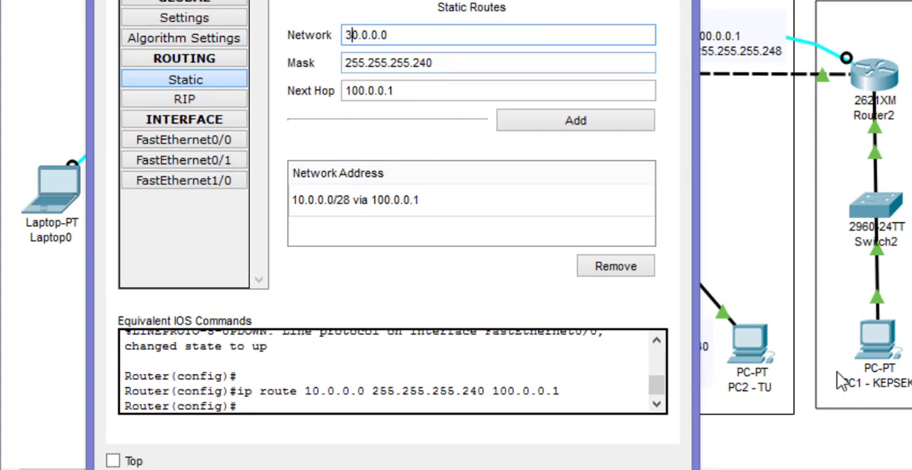
{"action": "left_click", "coordinate": [349, 90]}
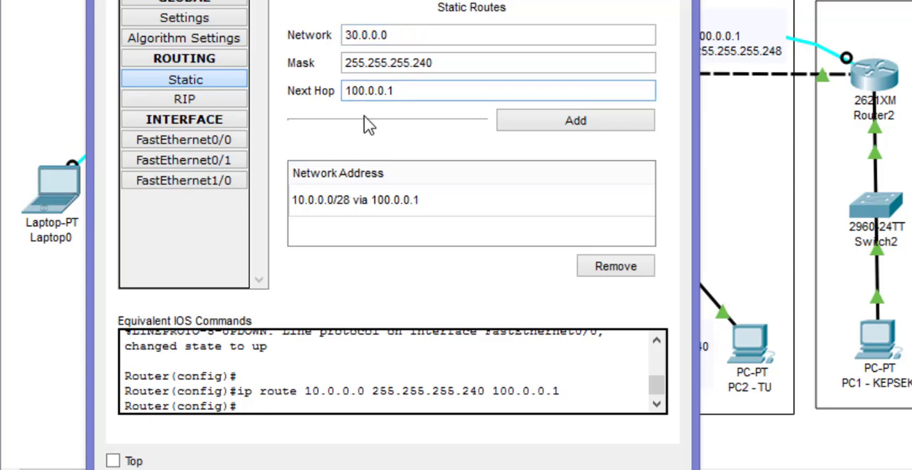
{"action": "key", "text": "BackSpace"}
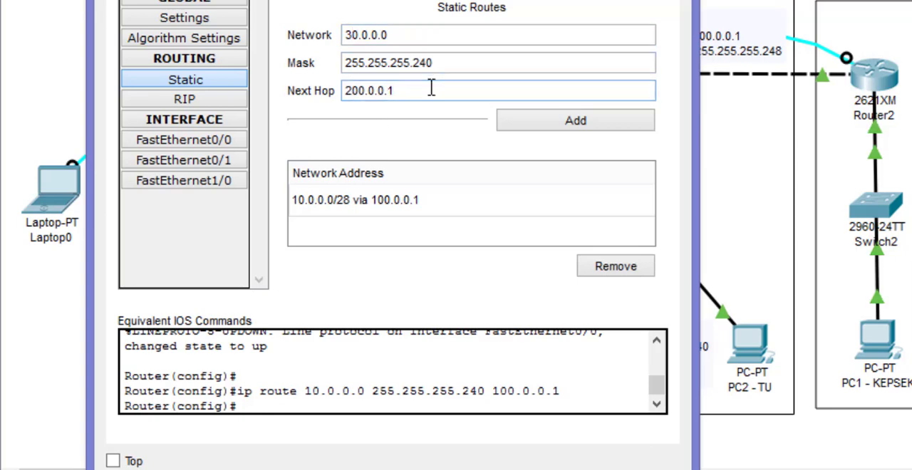
{"action": "key", "text": "BackSpace"}
{"action": "type", "text": "2"}
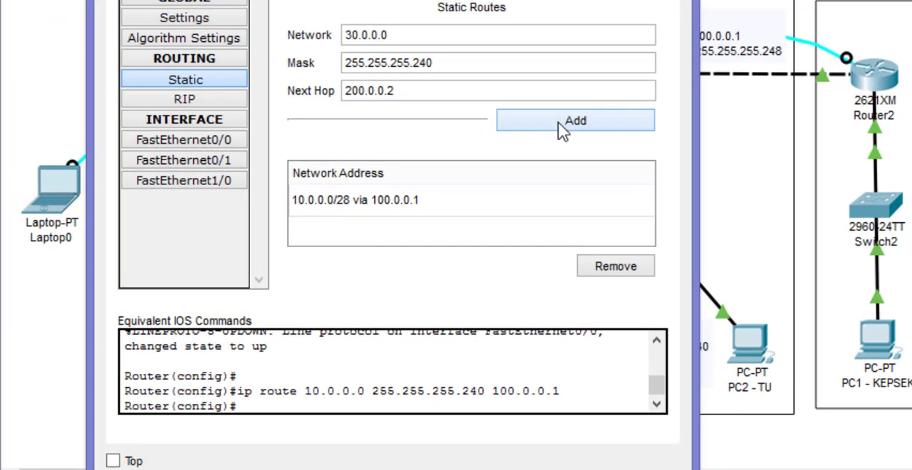
{"action": "left_click", "coordinate": [348, 164]}
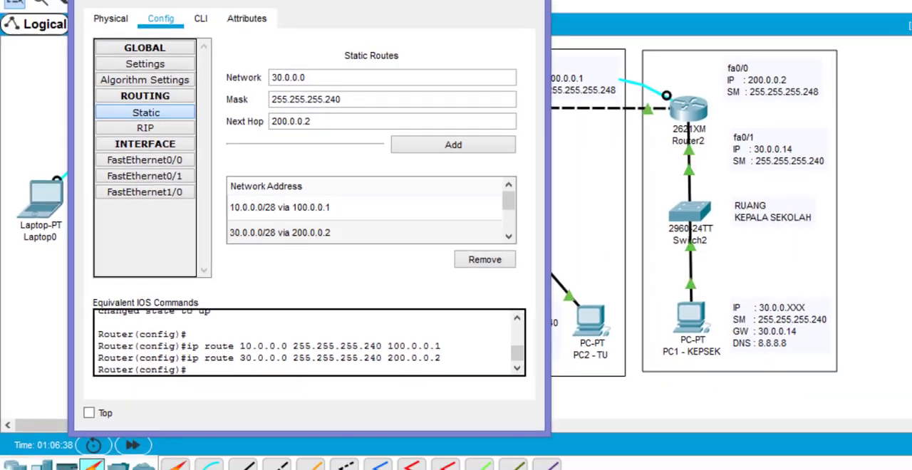
{"action": "left_click_drag", "start_coordinate": [280, 44], "coordinate": [705, 67]}
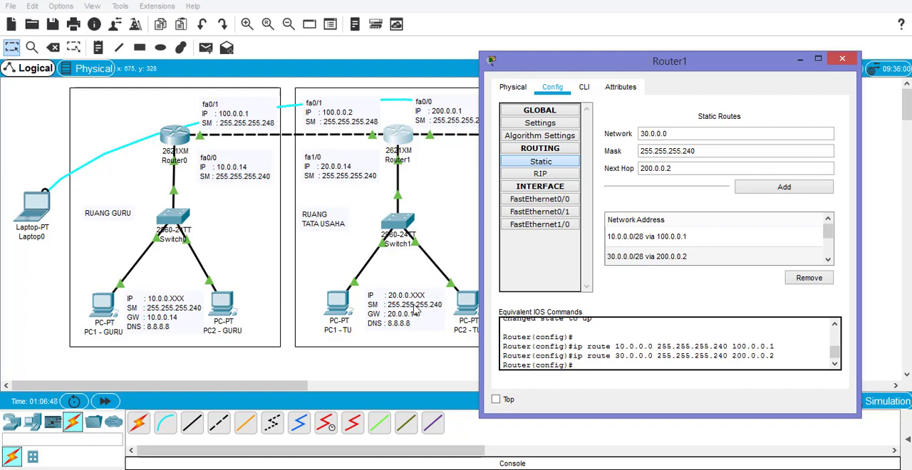
{"action": "left_click", "coordinate": [845, 59]}
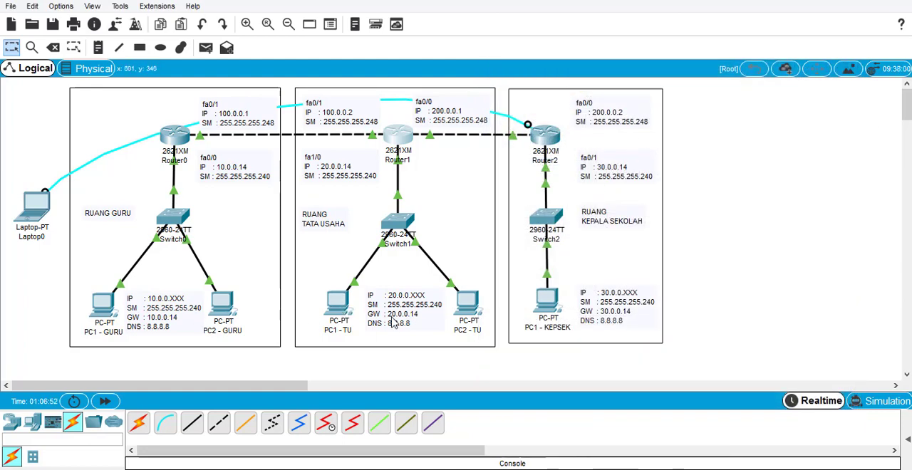
- Ping 10.0.0.1 from PC1 - TU's command prompt, then close the PC's window
{"action": "left_click", "coordinate": [341, 305]}
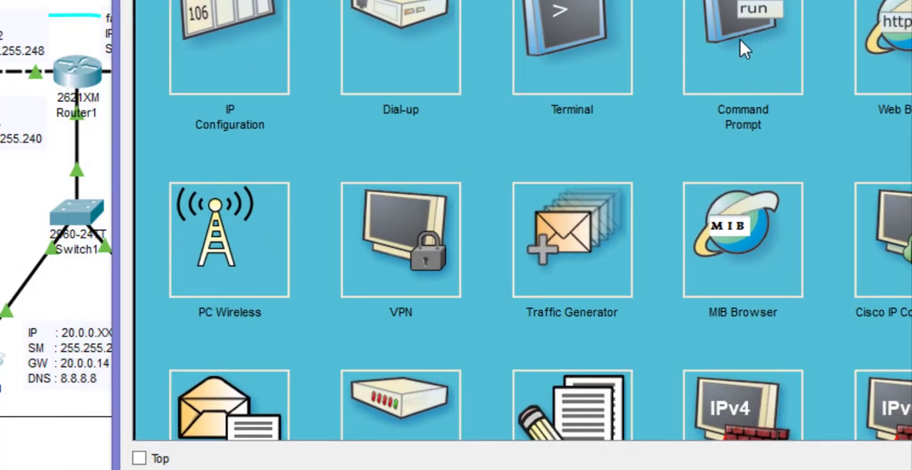
{"action": "left_click", "coordinate": [741, 49]}
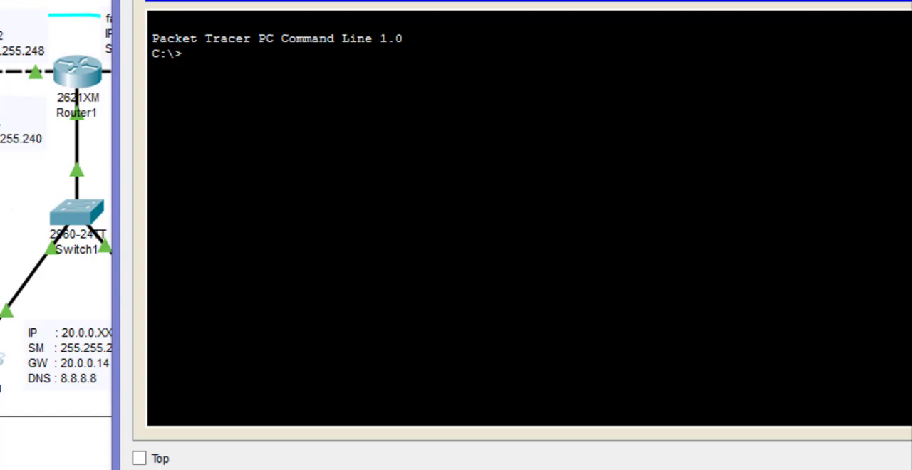
{"action": "type", "text": "ping 10.0."}
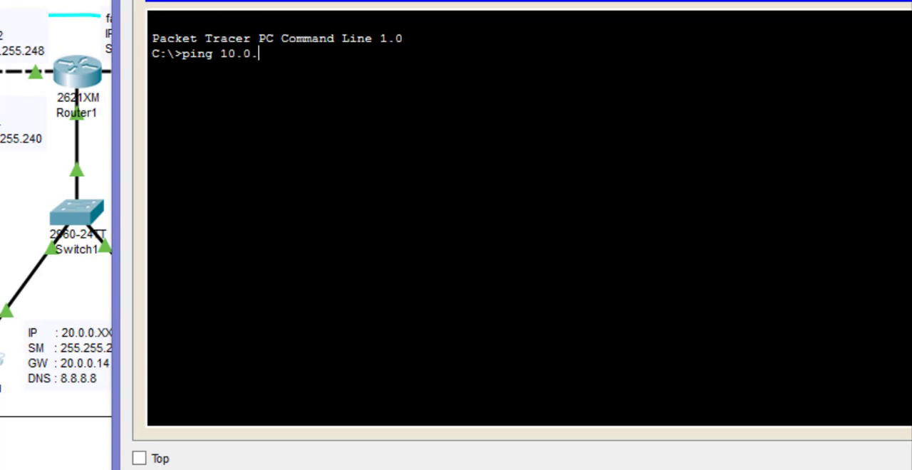
{"action": "type", "text": "0.1"}
{"action": "key", "text": "Return"}
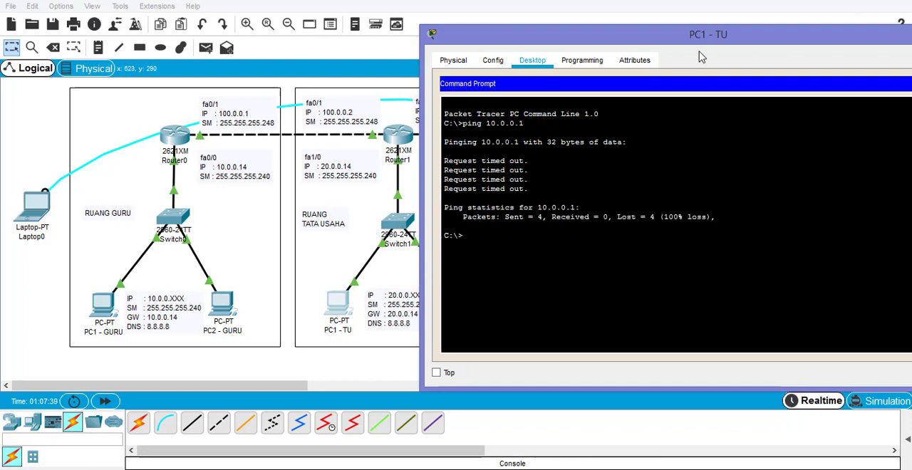
{"action": "left_click_drag", "start_coordinate": [715, 41], "coordinate": [582, 36]}
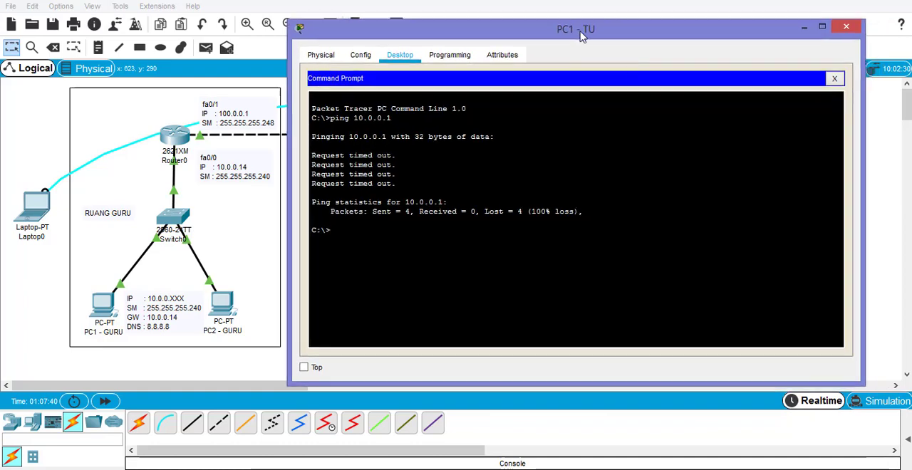
{"action": "left_click", "coordinate": [833, 81]}
{"action": "left_click", "coordinate": [846, 27]}
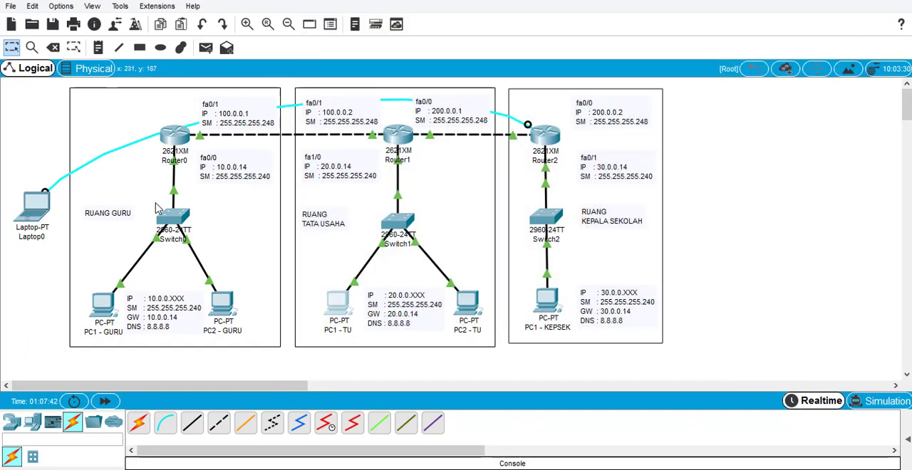
- Add a static route on Router0 to network 20.0.0.0, mask 255.255.255.240, with next hop 100.0.0.2, and close its configuration
{"action": "left_click", "coordinate": [179, 136]}
{"action": "left_click_drag", "start_coordinate": [481, 47], "coordinate": [735, 50]}
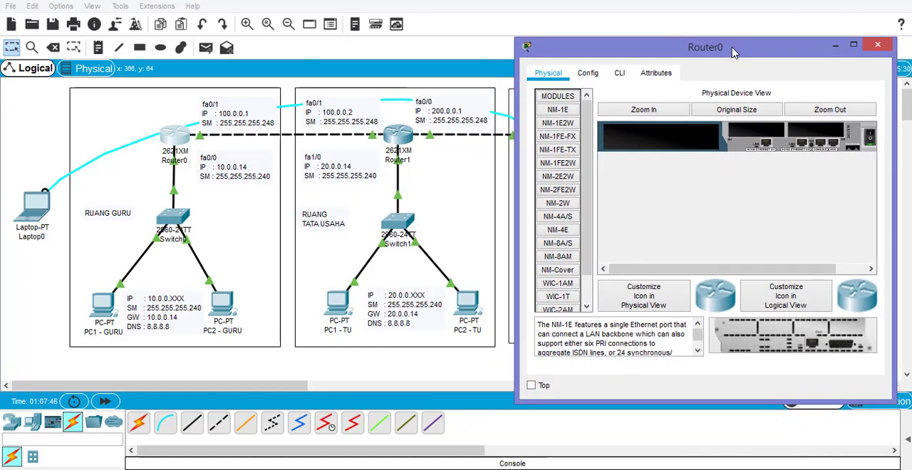
{"action": "left_click", "coordinate": [596, 75]}
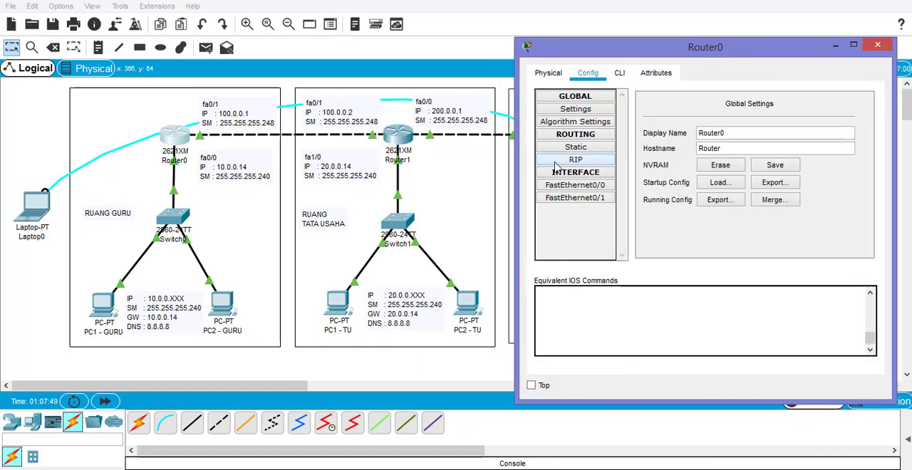
{"action": "left_click", "coordinate": [576, 147]}
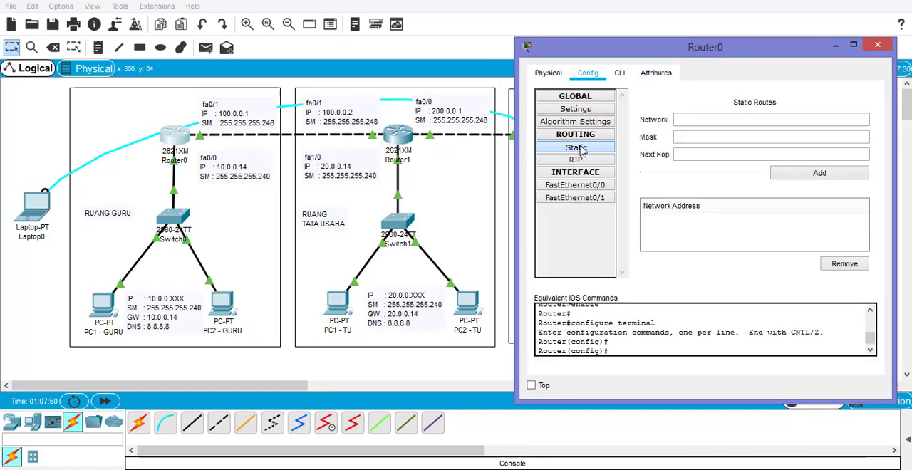
{"action": "left_click", "coordinate": [739, 119]}
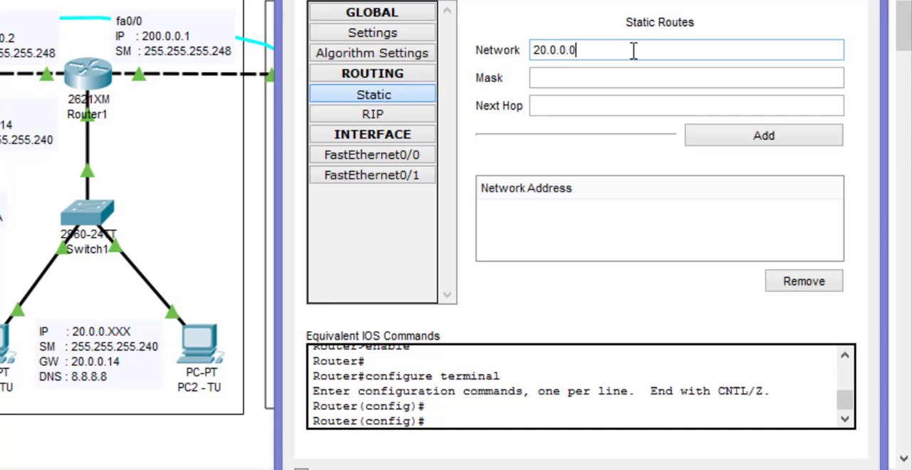
{"action": "left_click", "coordinate": [614, 80]}
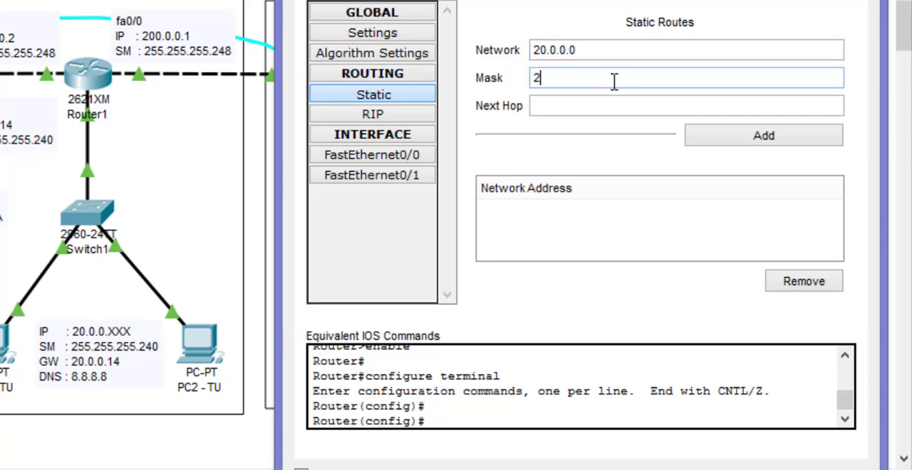
{"action": "type", "text": "255.255.255.240"}
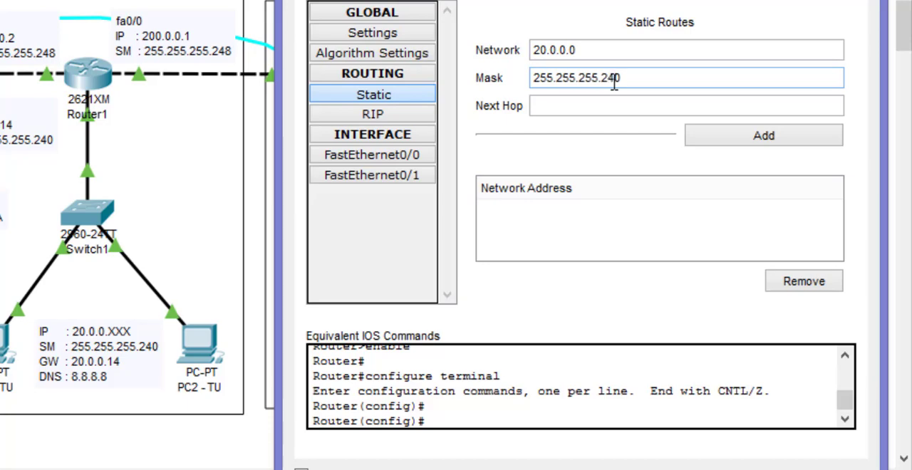
{"action": "left_click", "coordinate": [616, 106]}
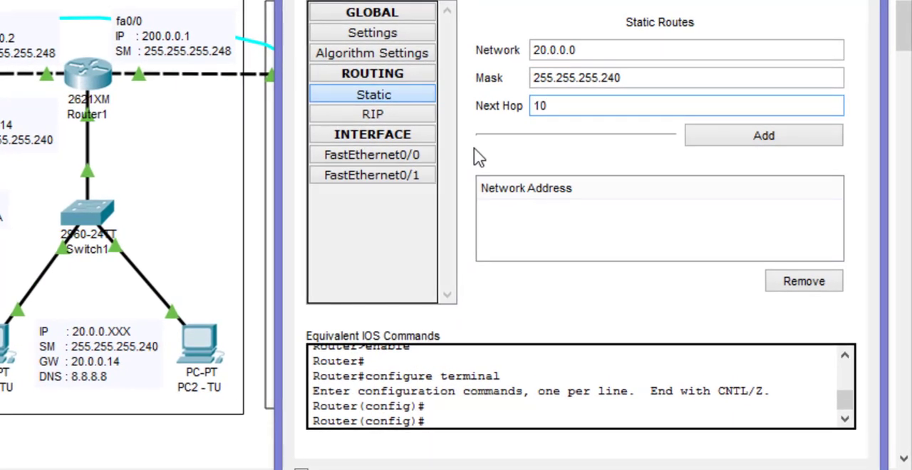
{"action": "type", "text": ".0.0.2"}
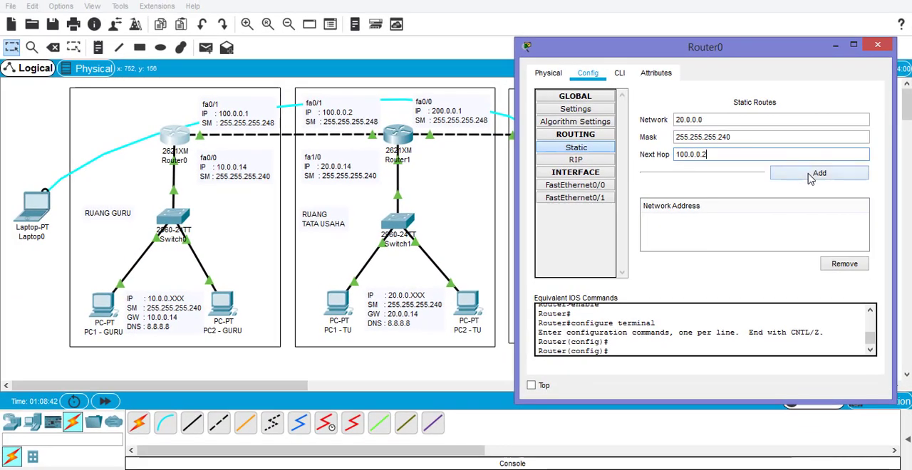
{"action": "left_click", "coordinate": [809, 173]}
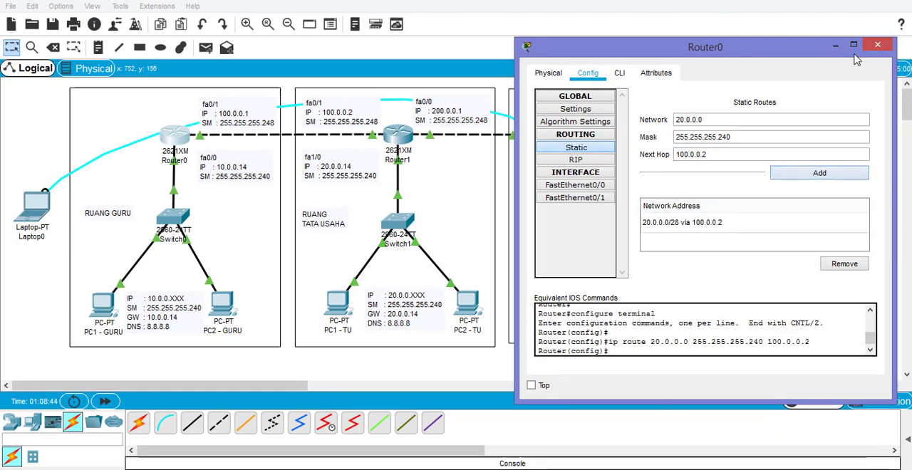
{"action": "left_click", "coordinate": [878, 45]}
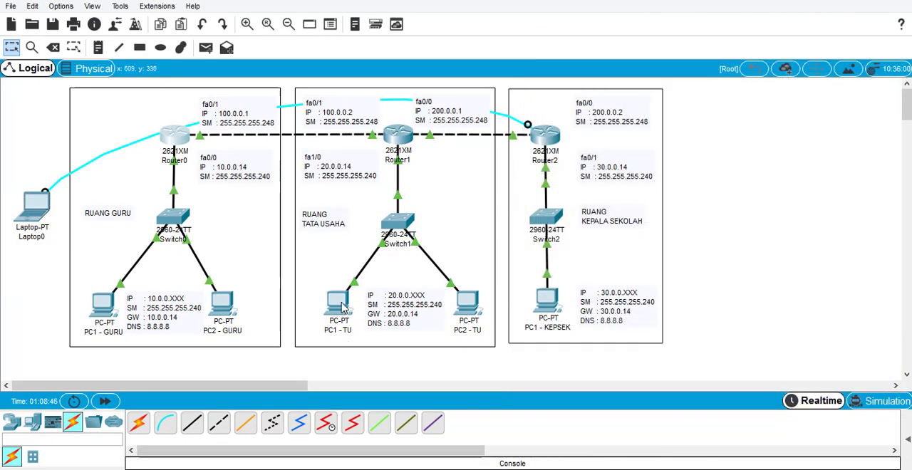
- Repeat the ping to 10.0.0.1 from PC1 - TU to test the route between Router0 and Router1
{"action": "left_click", "coordinate": [340, 305]}
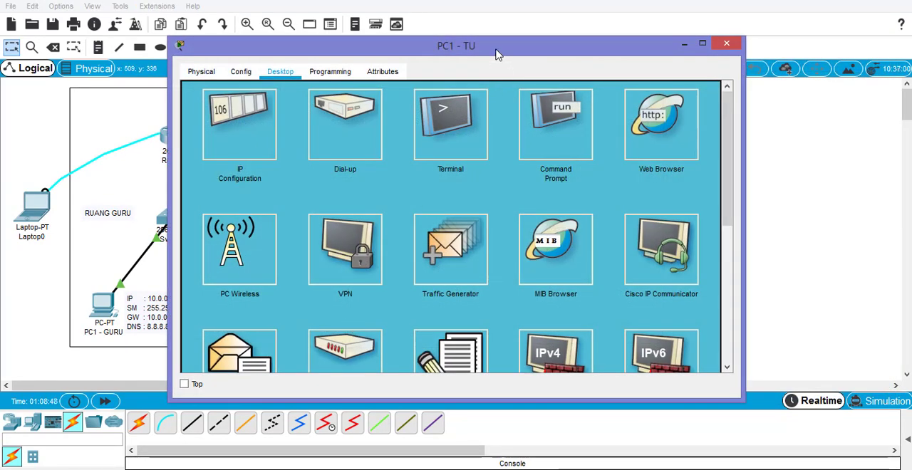
{"action": "left_click_drag", "start_coordinate": [497, 51], "coordinate": [618, 38]}
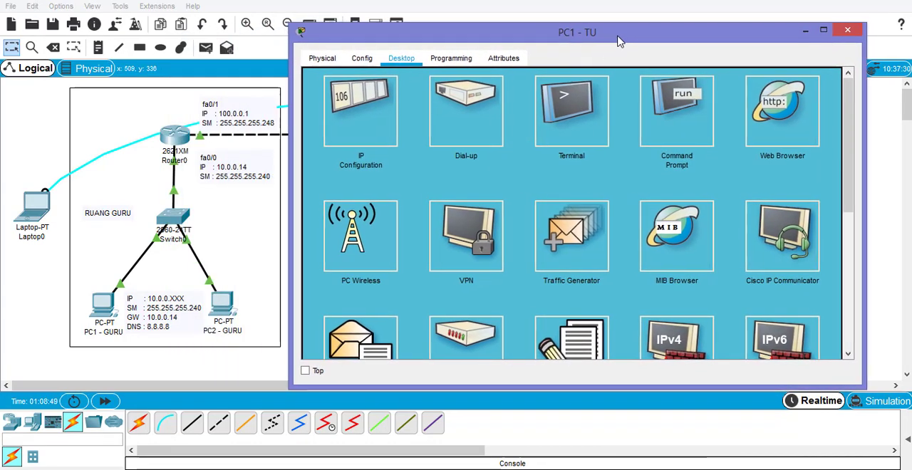
{"action": "left_click", "coordinate": [650, 118]}
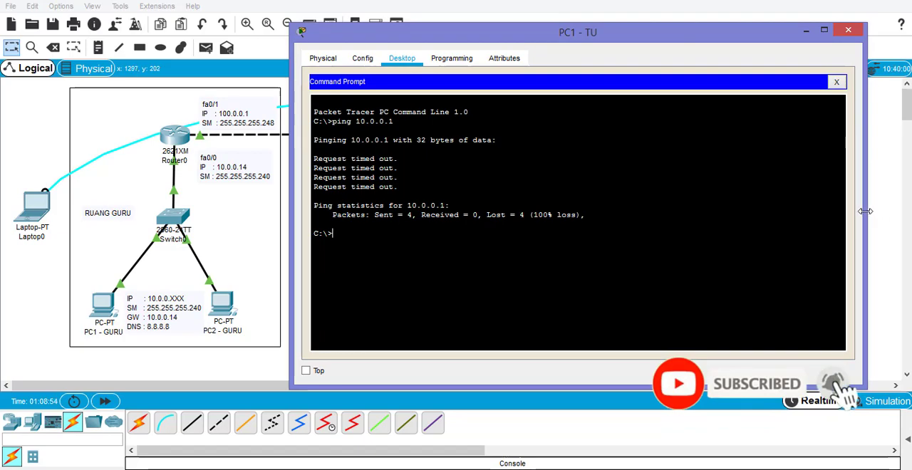
{"action": "left_click_drag", "start_coordinate": [864, 214], "coordinate": [670, 208]}
{"action": "left_click_drag", "start_coordinate": [536, 34], "coordinate": [736, 34]}
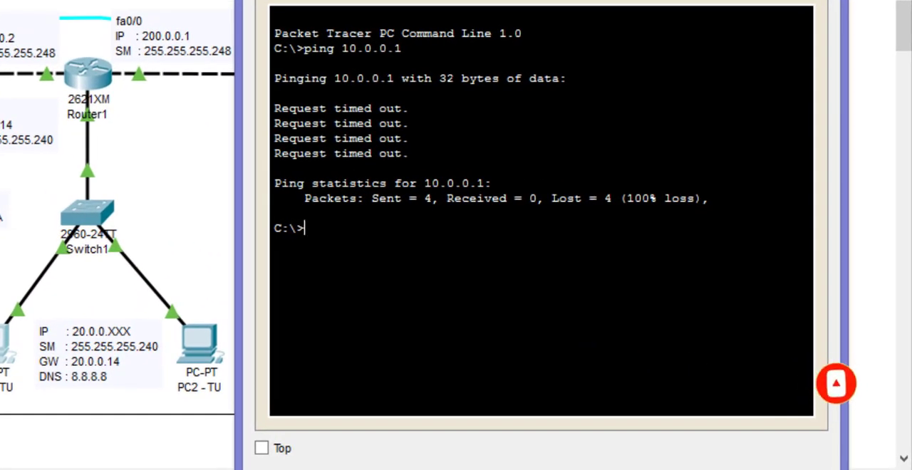
{"action": "key", "text": "Up"}
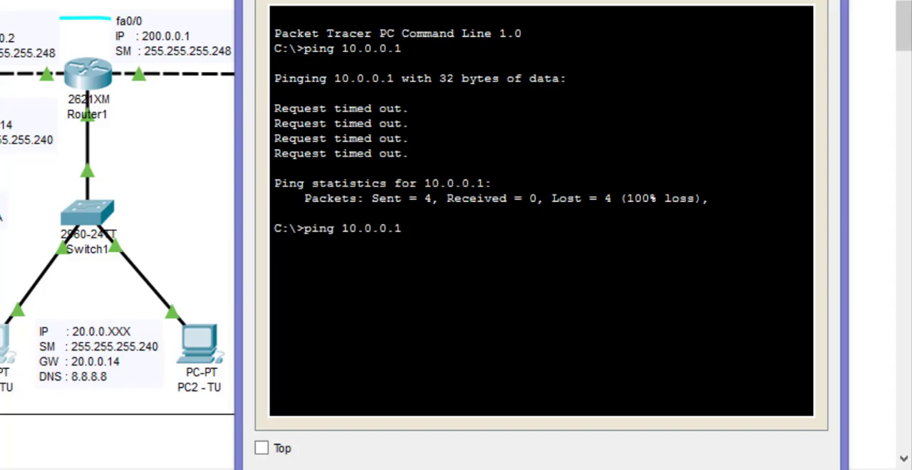
{"action": "key", "text": "Return"}
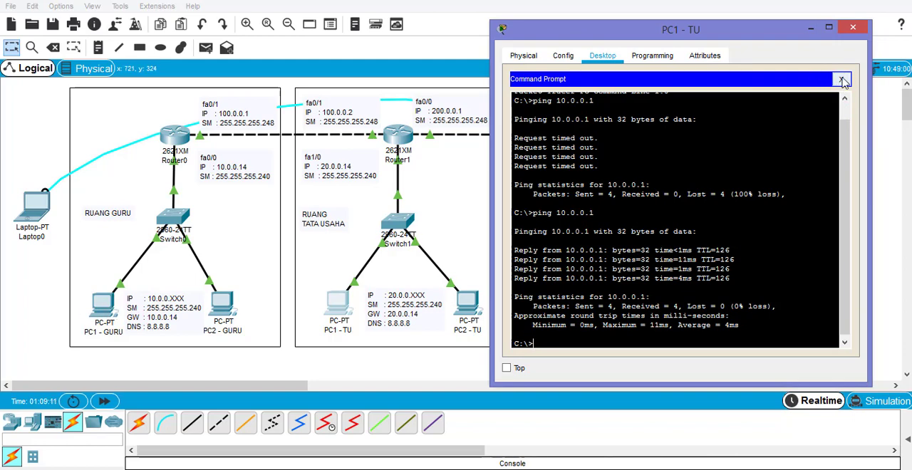
{"action": "left_click", "coordinate": [843, 80]}
{"action": "left_click", "coordinate": [853, 27]}
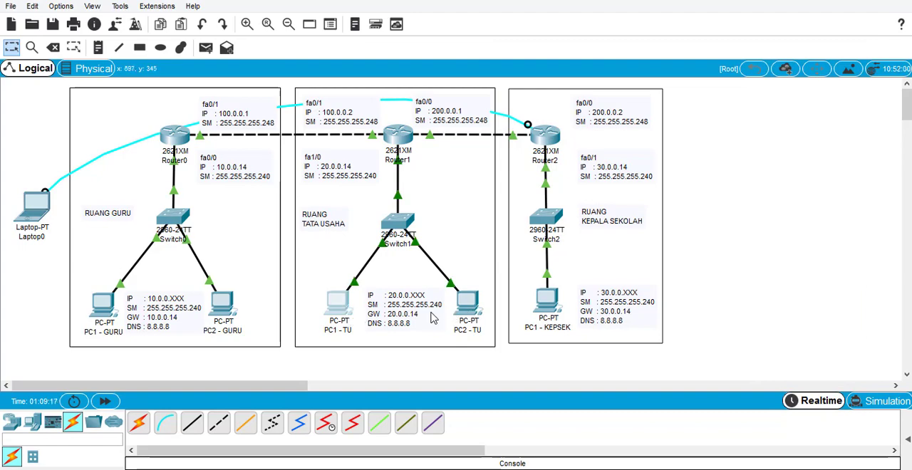
{"action": "left_click", "coordinate": [341, 311]}
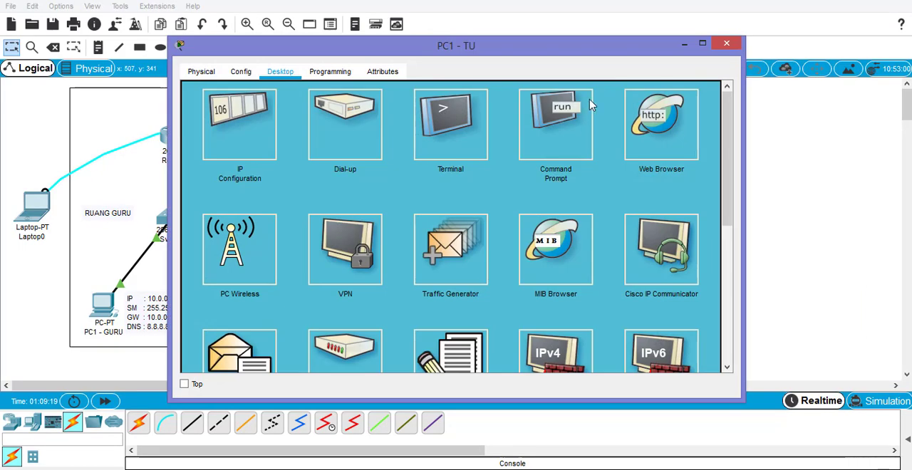
{"action": "left_click", "coordinate": [450, 125]}
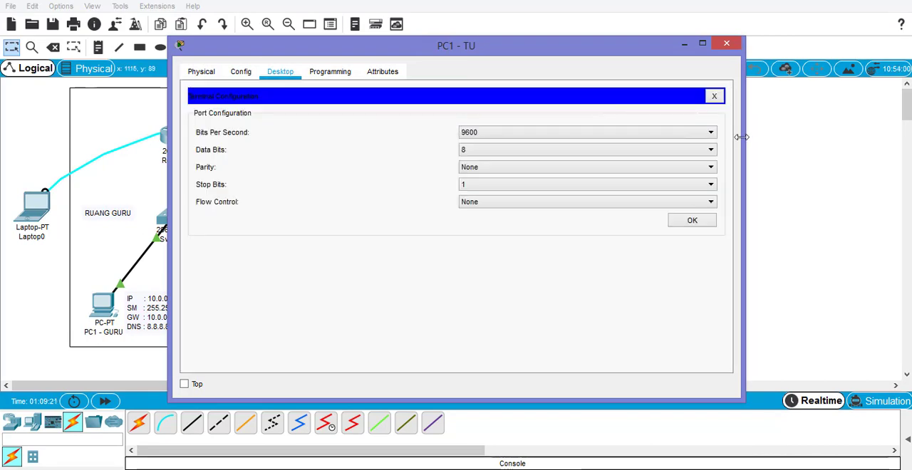
{"action": "left_click", "coordinate": [729, 45]}
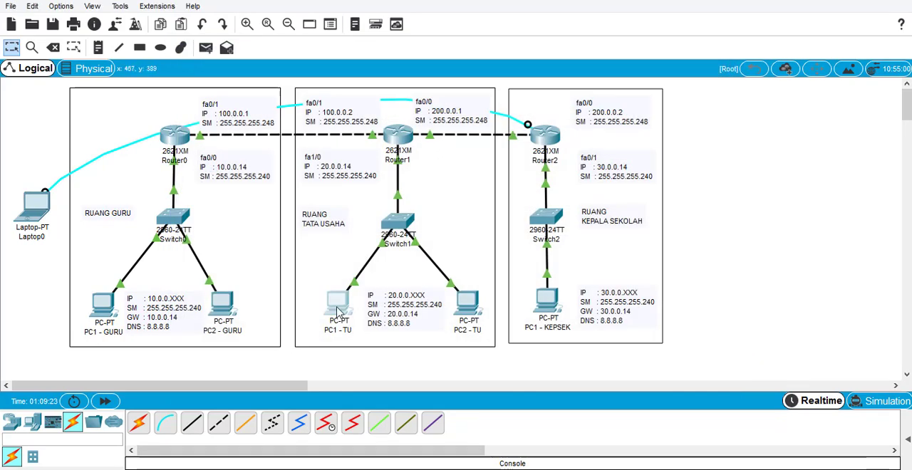
- Ping 30.0.0.1 from PC1 - TU's command prompt, then close the PC's window
{"action": "left_click", "coordinate": [342, 308]}
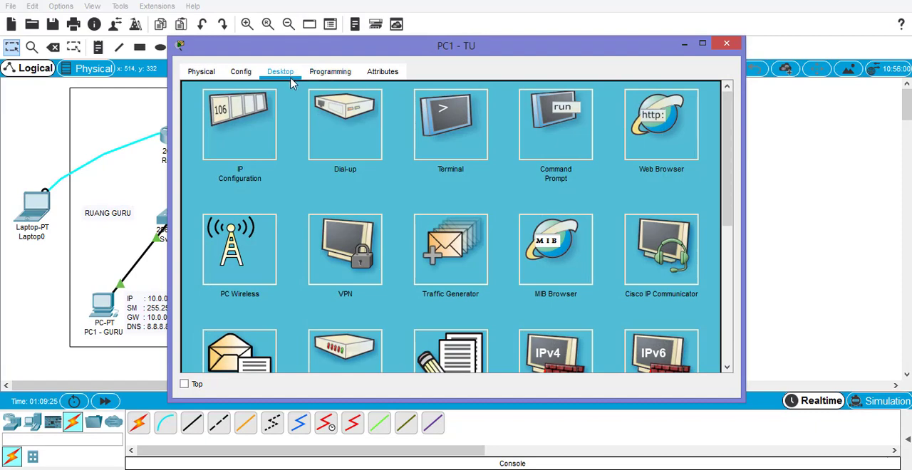
{"action": "left_click", "coordinate": [578, 140]}
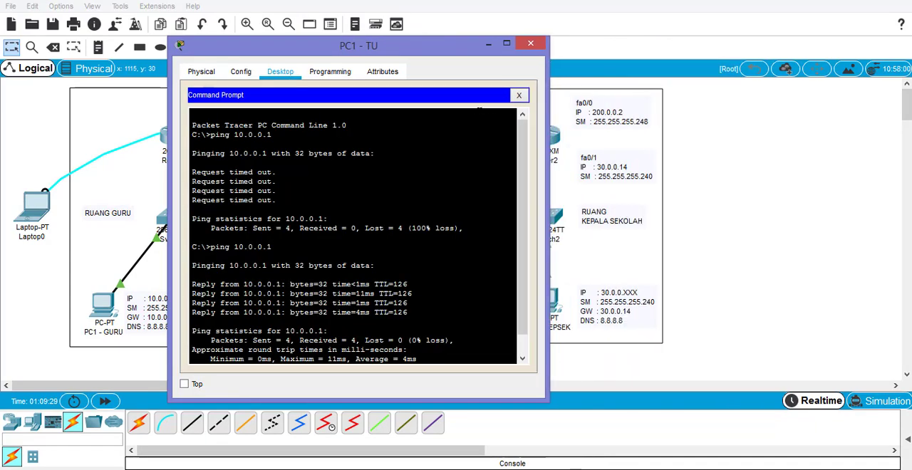
{"action": "left_click_drag", "start_coordinate": [429, 49], "coordinate": [335, 0]}
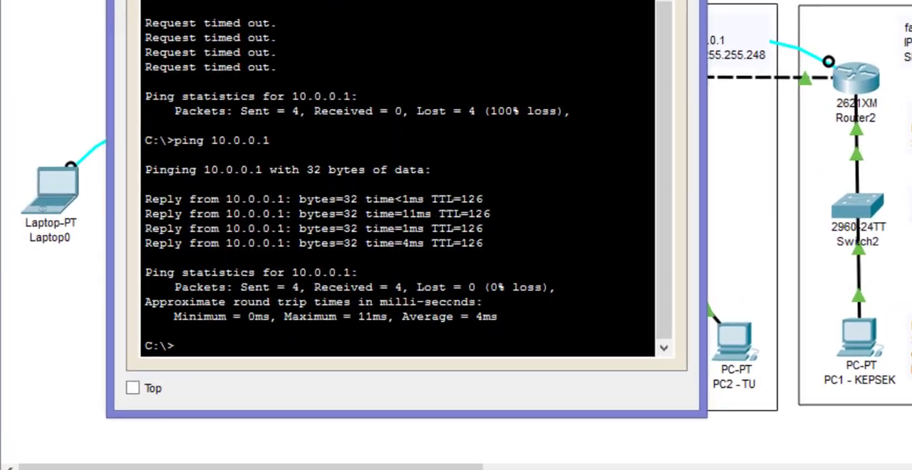
{"action": "type", "text": "ping 30.0.0.1"}
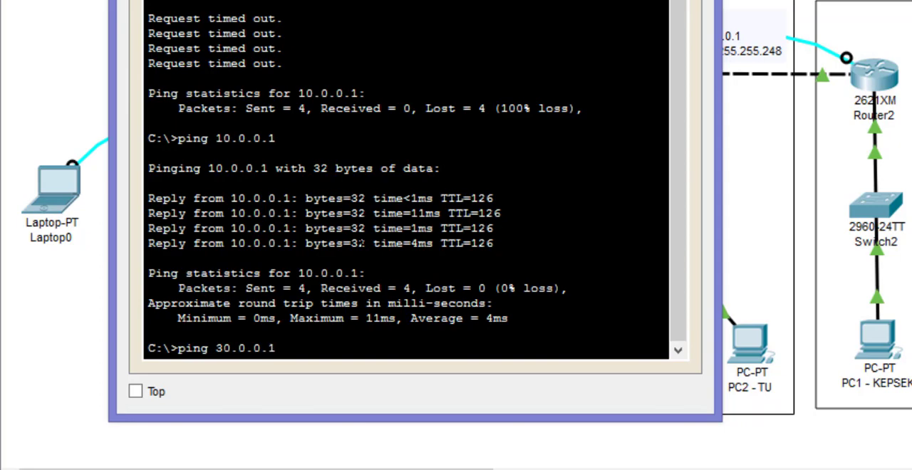
{"action": "key", "text": "Return"}
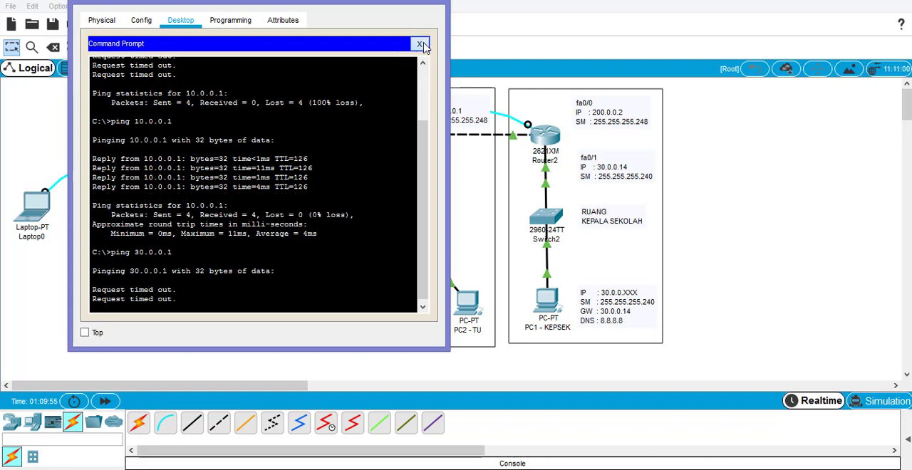
{"action": "left_click", "coordinate": [420, 45]}
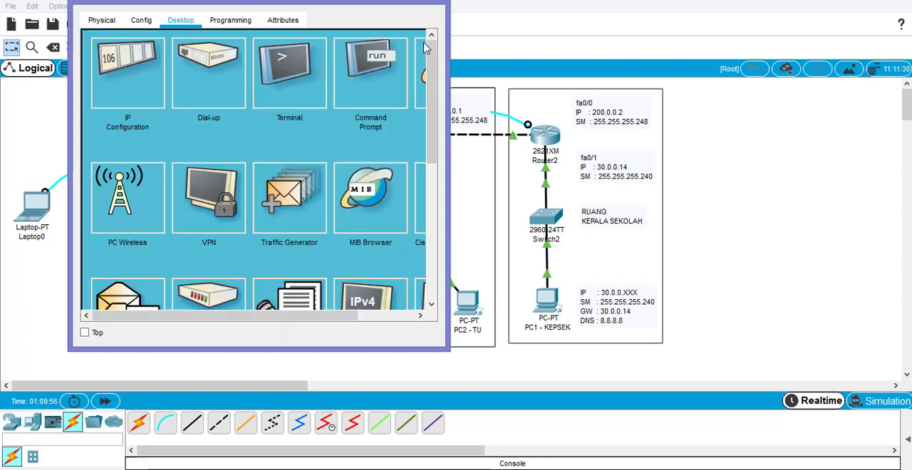
{"action": "left_click", "coordinate": [430, 7]}
- Add a static route on Router2 to network 20.0.0.0, mask 255.255.255.240, with next hop 200.0.0.1, and close its configuration
{"action": "left_click", "coordinate": [545, 133]}
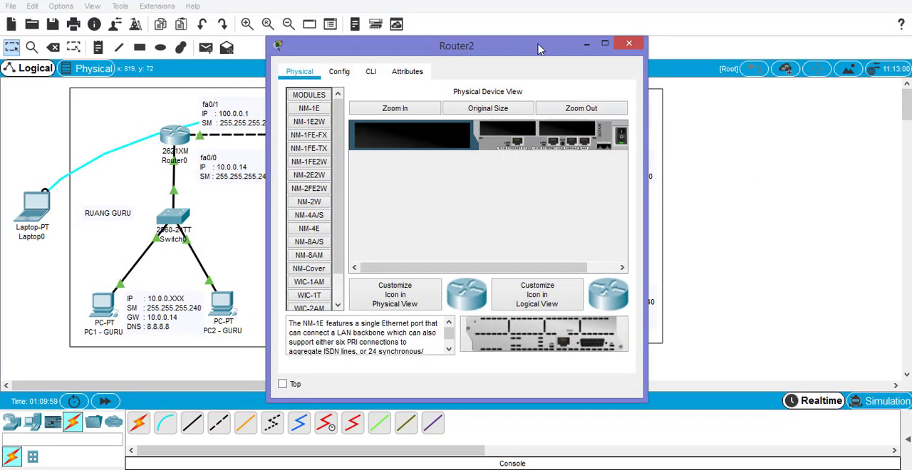
{"action": "left_click_drag", "start_coordinate": [539, 45], "coordinate": [654, 32]}
{"action": "left_click_drag", "start_coordinate": [723, 27], "coordinate": [384, 10]}
{"action": "left_click", "coordinate": [112, 43]}
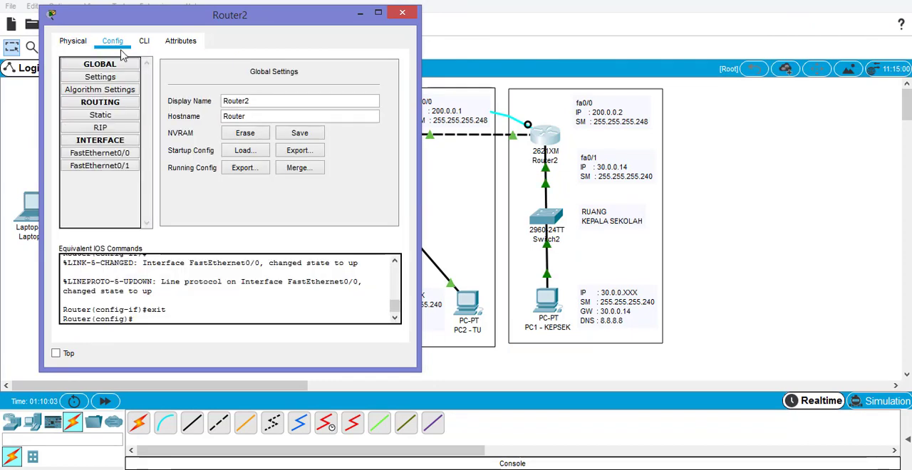
{"action": "left_click", "coordinate": [125, 116]}
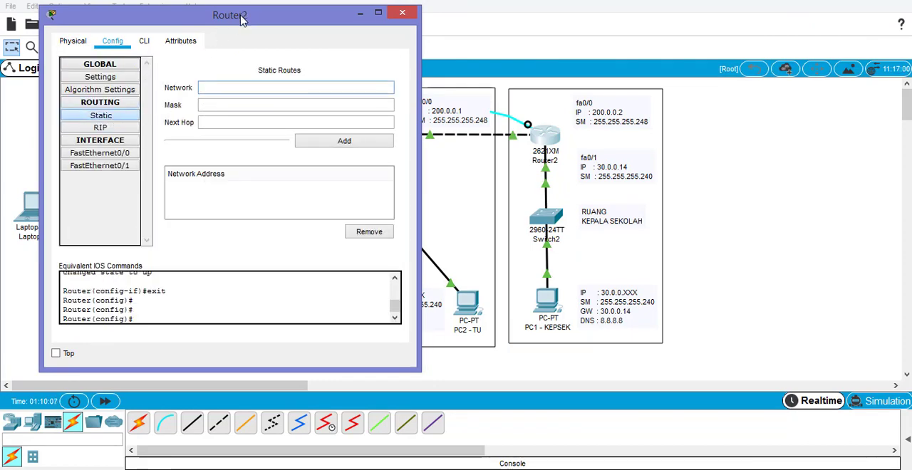
{"action": "left_click_drag", "start_coordinate": [251, 16], "coordinate": [216, 15]}
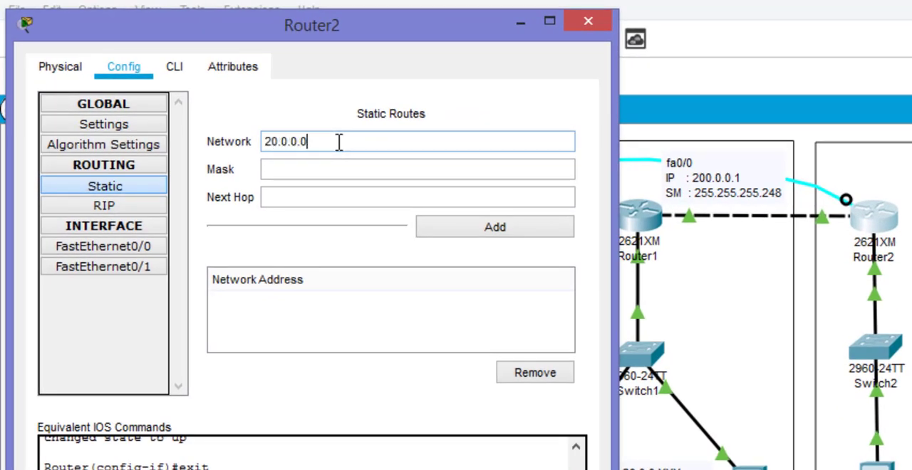
{"action": "key", "text": "Tab"}
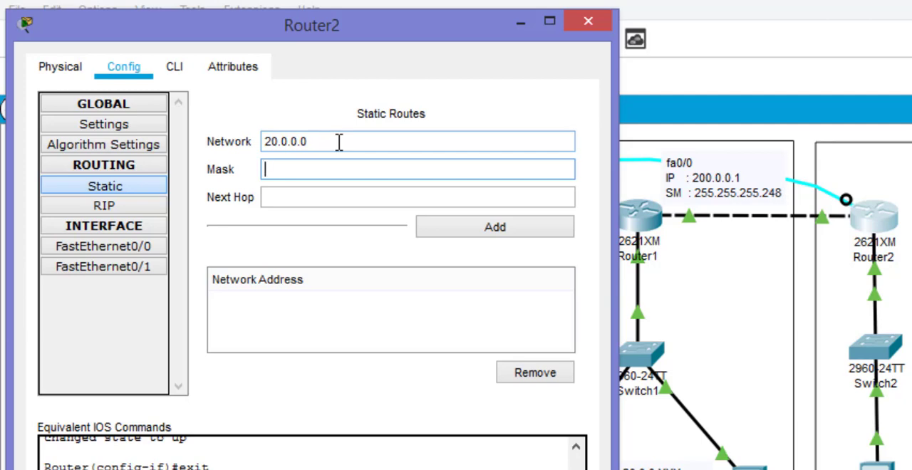
{"action": "type", "text": "255.255.255.240"}
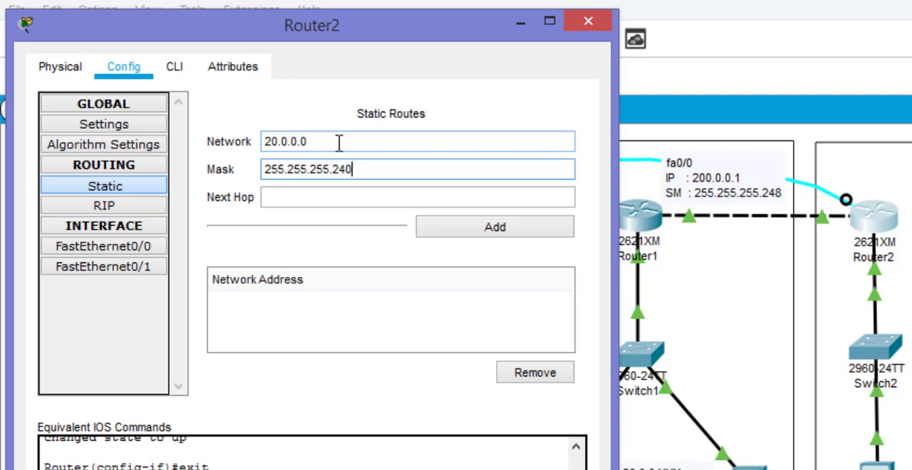
{"action": "key", "text": "Tab"}
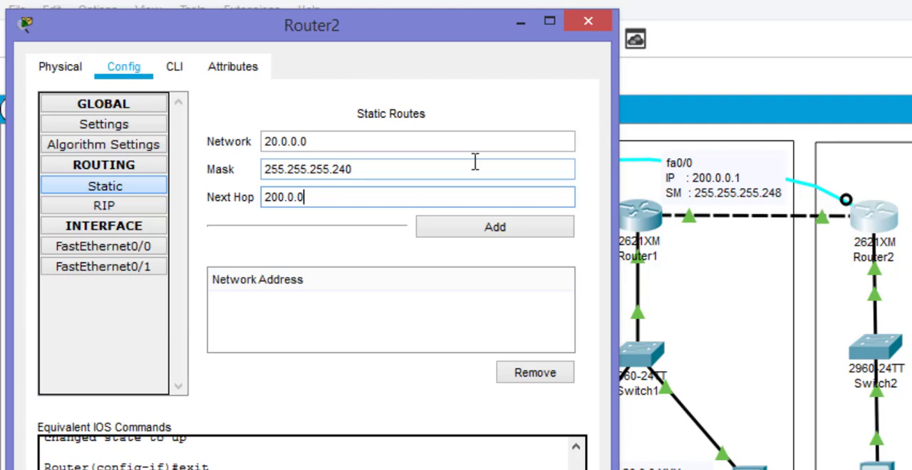
{"action": "left_click", "coordinate": [533, 236]}
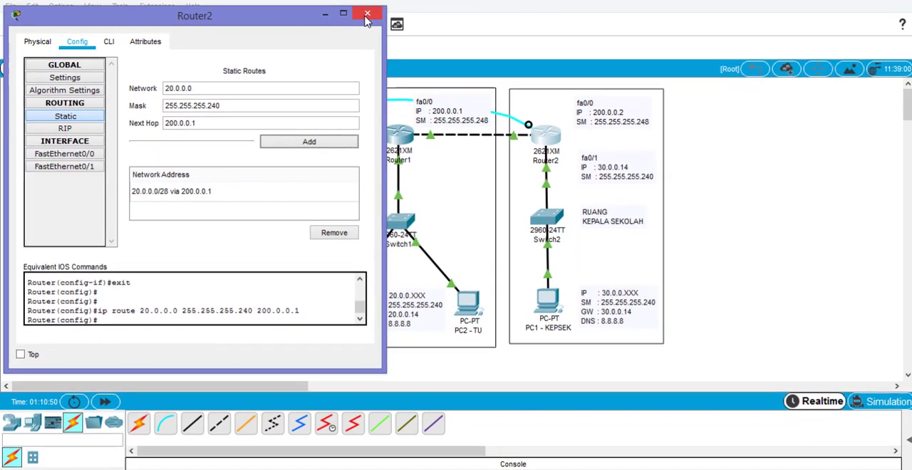
{"action": "left_click", "coordinate": [368, 15]}
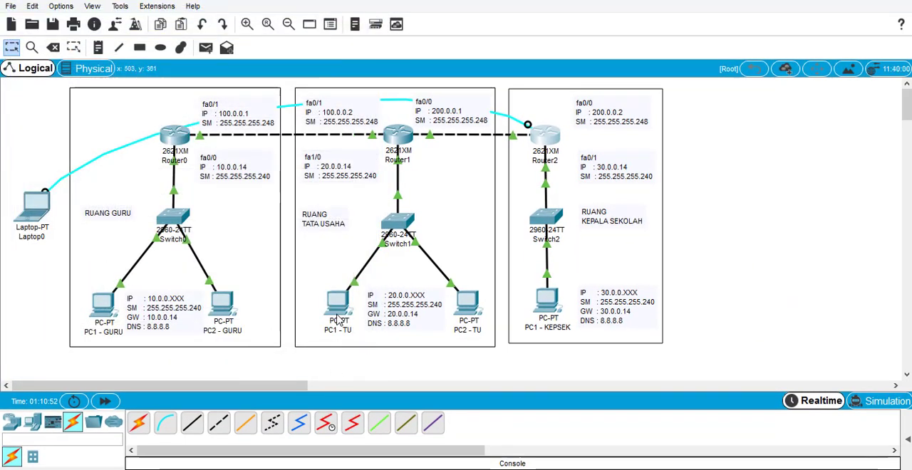
- Repeat the ping to 30.0.0.1 from PC1 - TU to test the route between Router1 and Router2, then close the window
{"action": "left_click", "coordinate": [338, 304]}
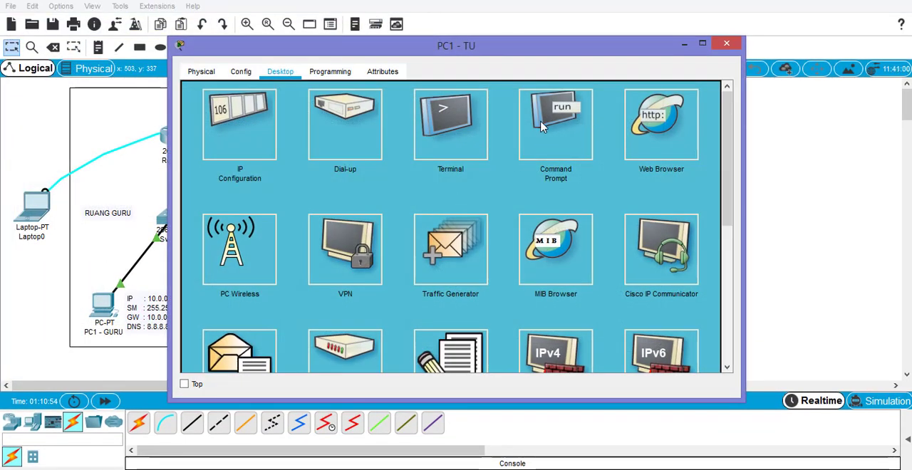
{"action": "left_click", "coordinate": [541, 127]}
{"action": "left_click_drag", "start_coordinate": [744, 166], "coordinate": [517, 164]}
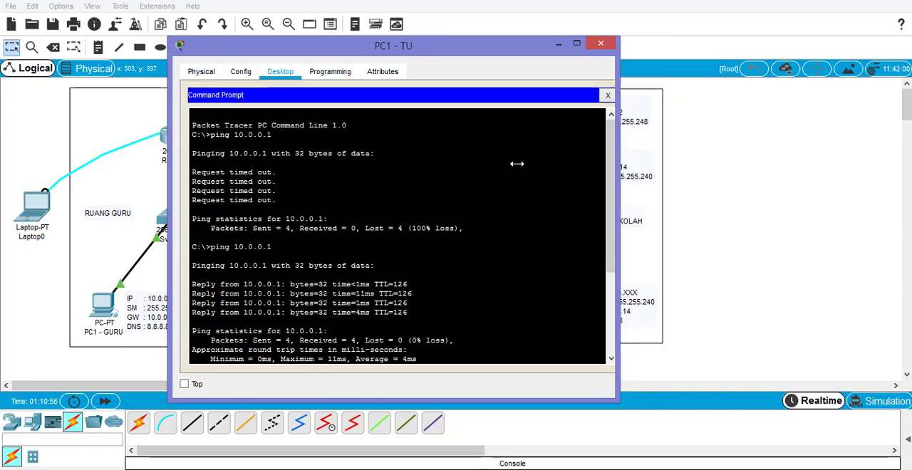
{"action": "left_click_drag", "start_coordinate": [420, 50], "coordinate": [252, 20]}
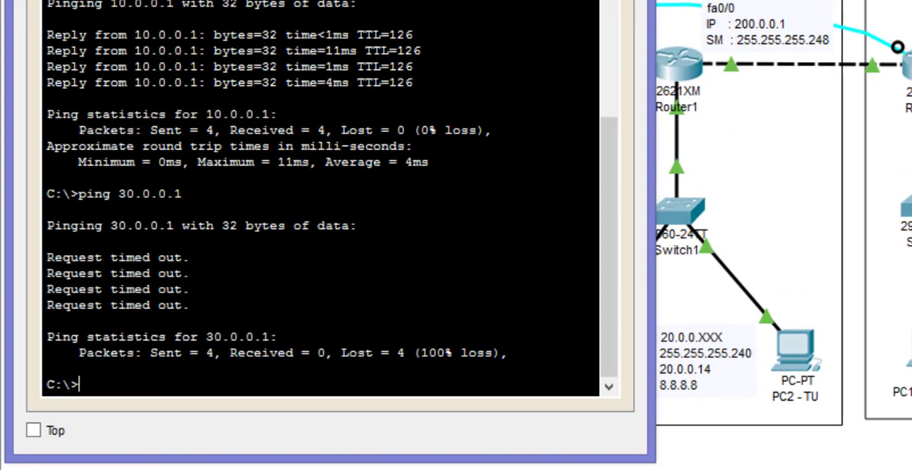
{"action": "key", "text": "Up"}
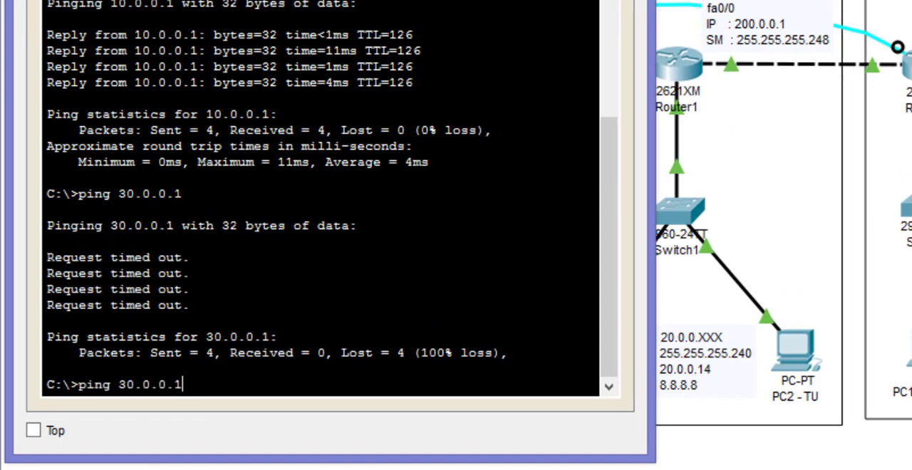
{"action": "key", "text": "Return"}
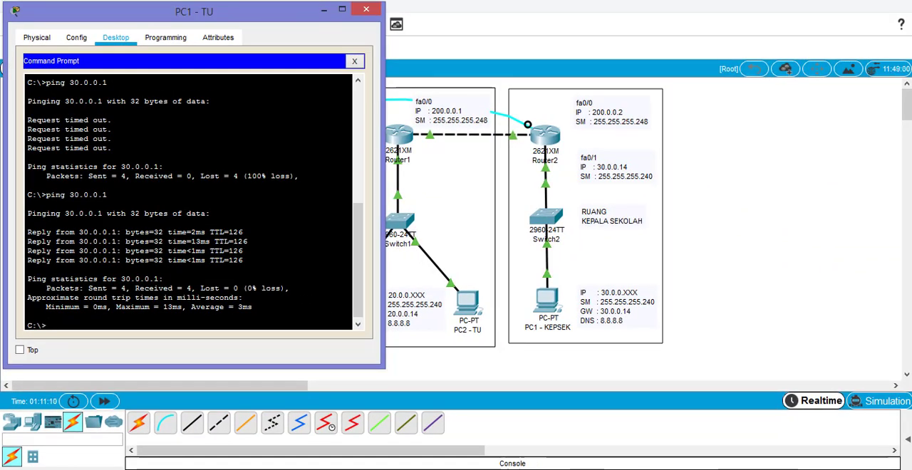
{"action": "left_click", "coordinate": [366, 10]}
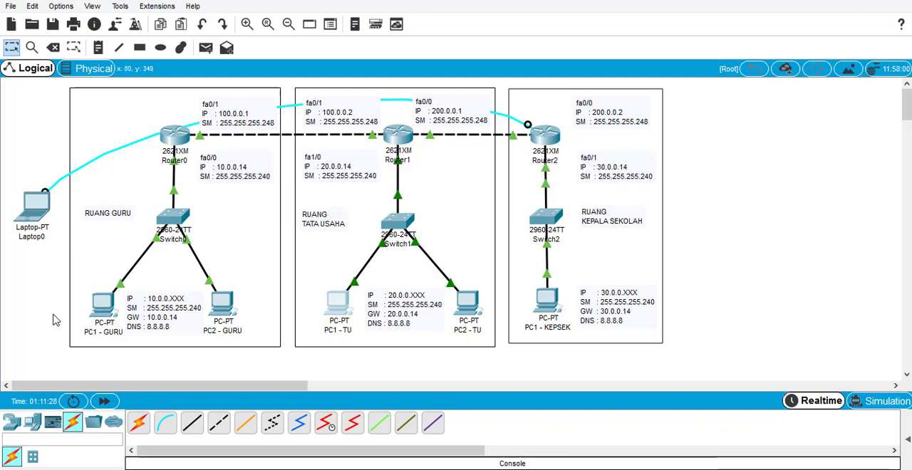
- Ping 30.0.0.1 from PC1 - GURU's command prompt, then close the PC's window
{"action": "left_click", "coordinate": [98, 311]}
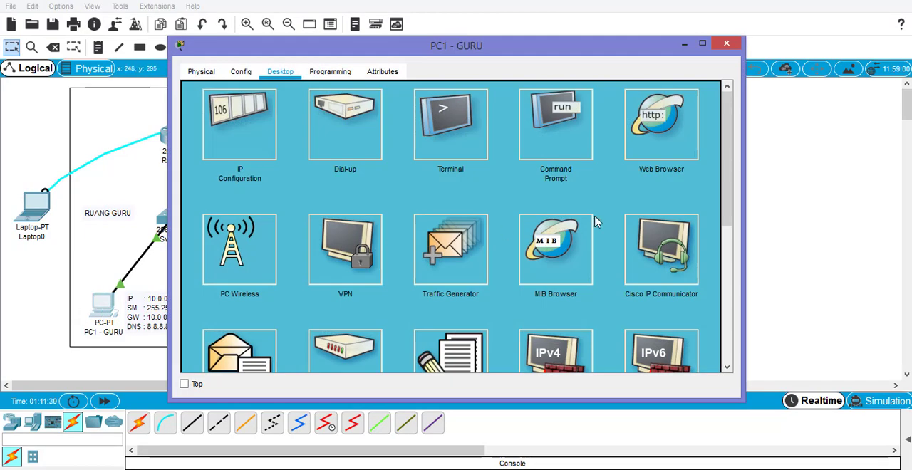
{"action": "left_click_drag", "start_coordinate": [727, 53], "coordinate": [726, 48]}
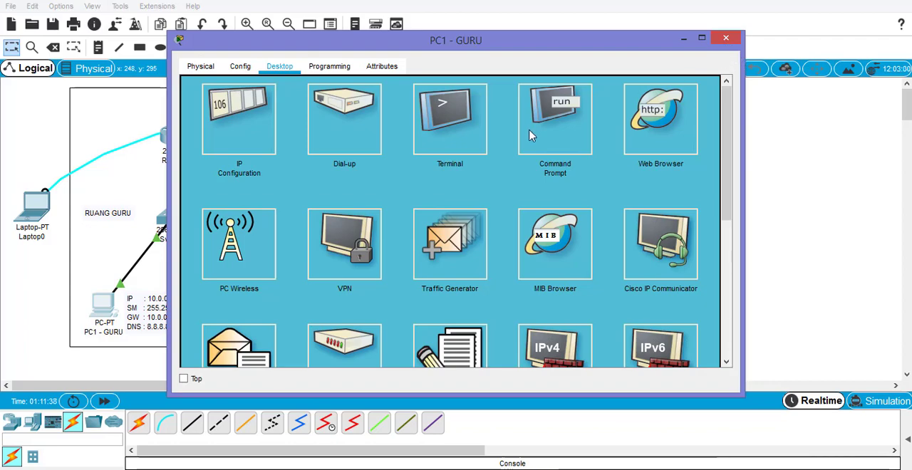
{"action": "left_click", "coordinate": [567, 129]}
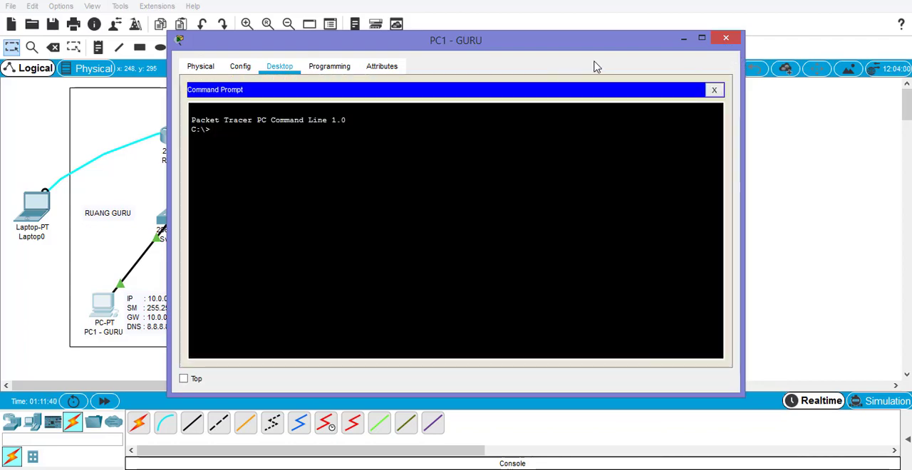
{"action": "left_click_drag", "start_coordinate": [626, 45], "coordinate": [744, 39]}
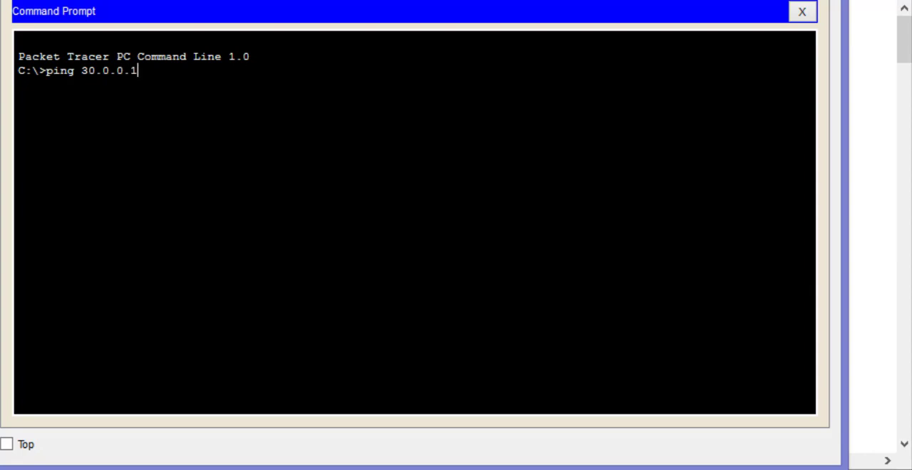
{"action": "key", "text": "Return"}
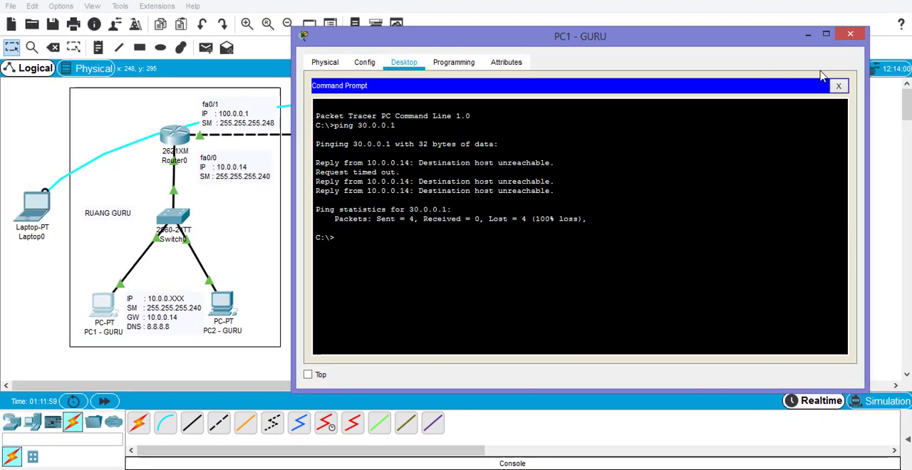
{"action": "left_click", "coordinate": [840, 86]}
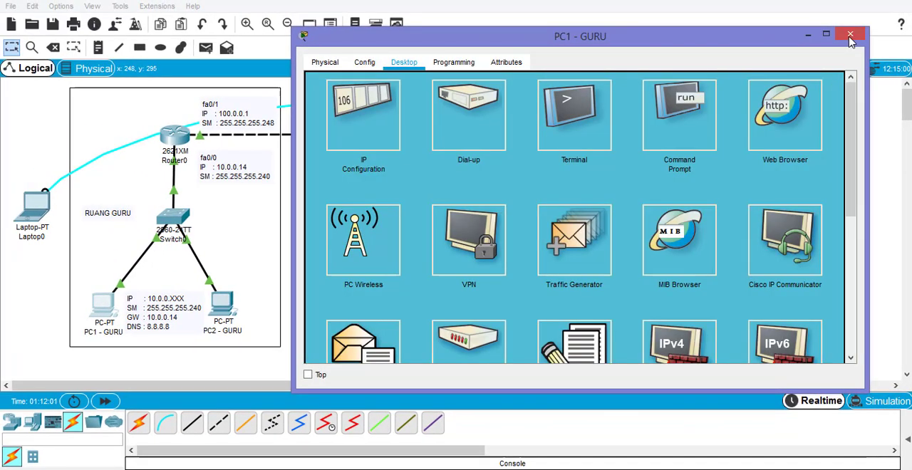
{"action": "left_click", "coordinate": [851, 34]}
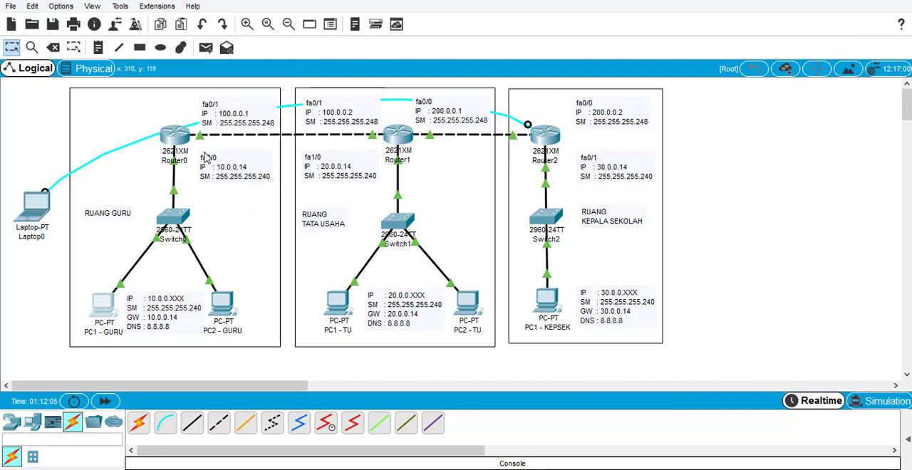
- Add a static route on Router0 to network 30.0.0.0, mask 255.255.255.240, with next hop 200.0.0.2
{"action": "mouse_move", "coordinate": [176, 142]}
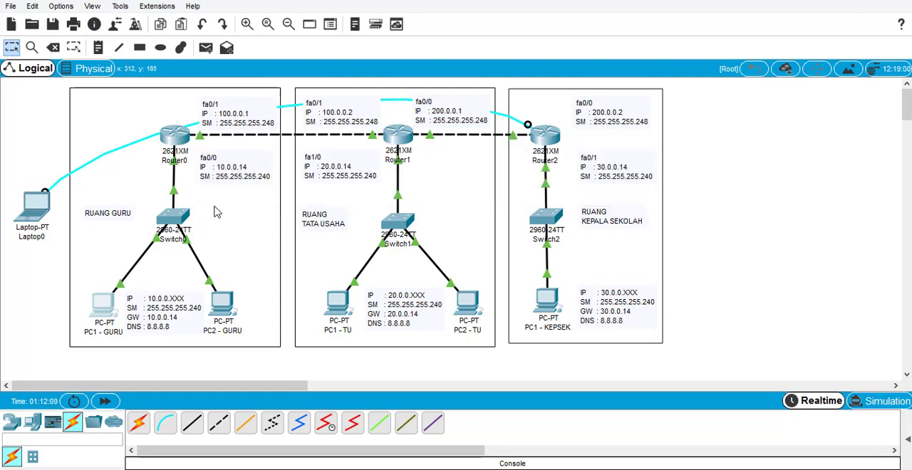
{"action": "left_click", "coordinate": [189, 145]}
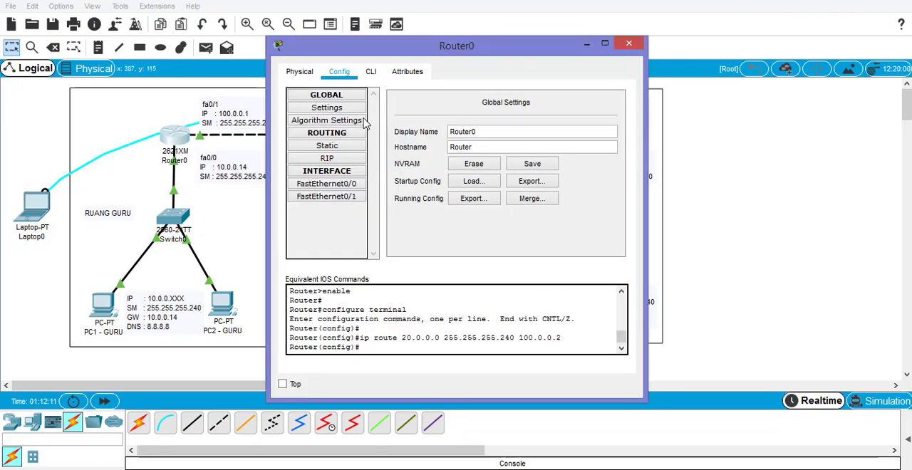
{"action": "left_click", "coordinate": [343, 146]}
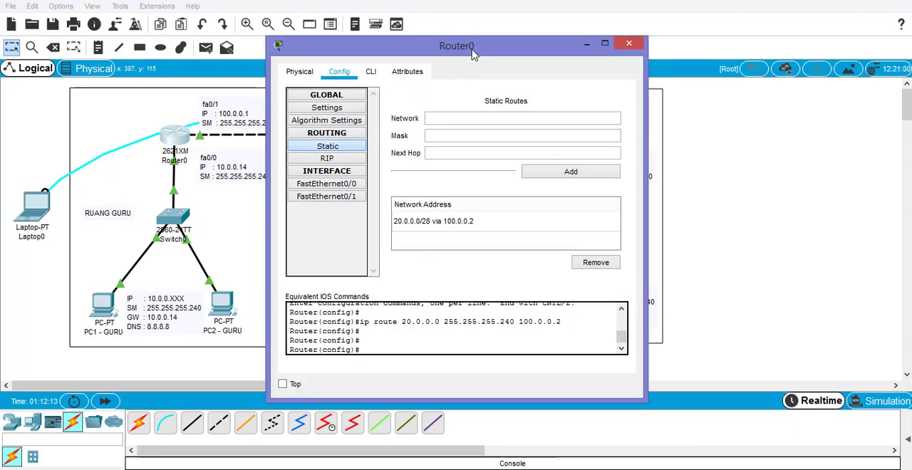
{"action": "left_click_drag", "start_coordinate": [474, 51], "coordinate": [239, 40]}
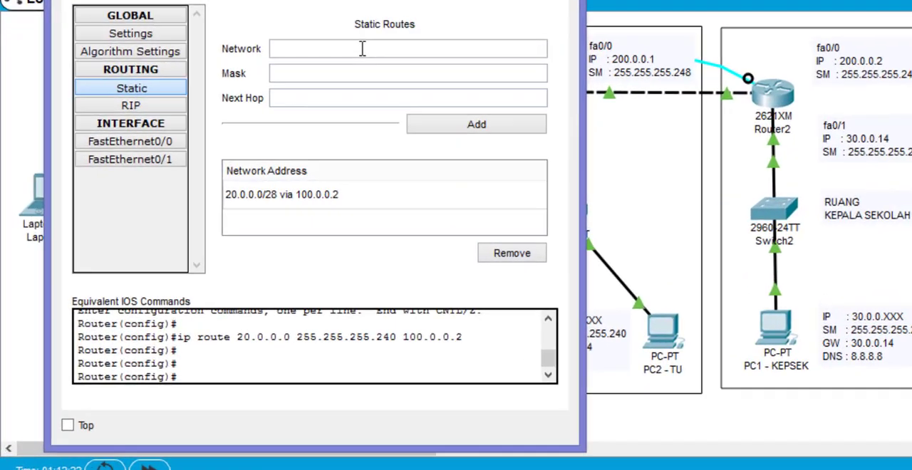
{"action": "left_click", "coordinate": [362, 49]}
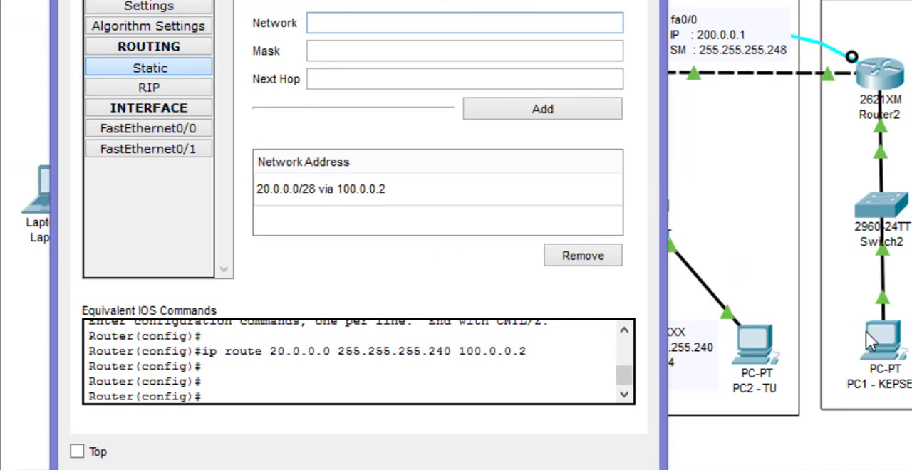
{"action": "type", "text": "30.0.0.0"}
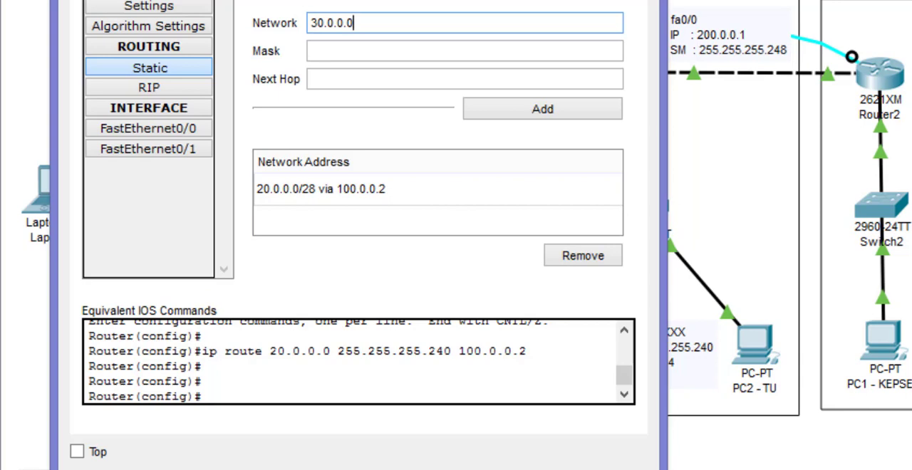
{"action": "key", "text": "Tab"}
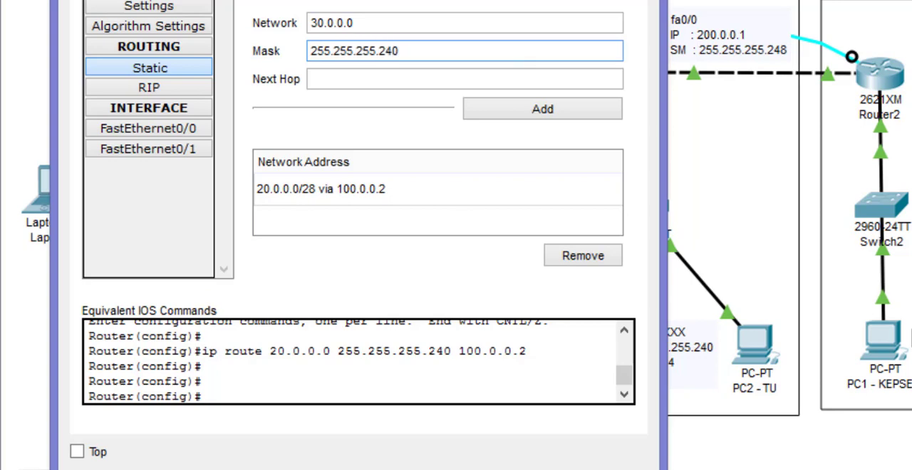
{"action": "left_click", "coordinate": [347, 76]}
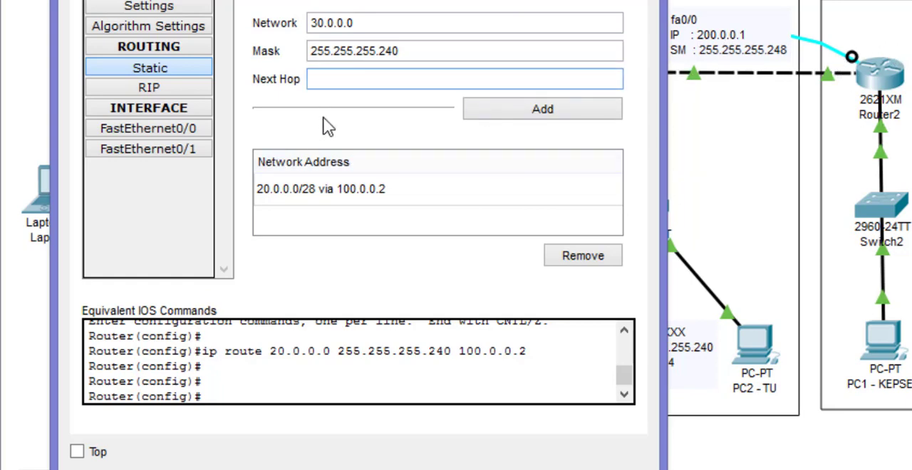
{"action": "type", "text": "200.0.0.2"}
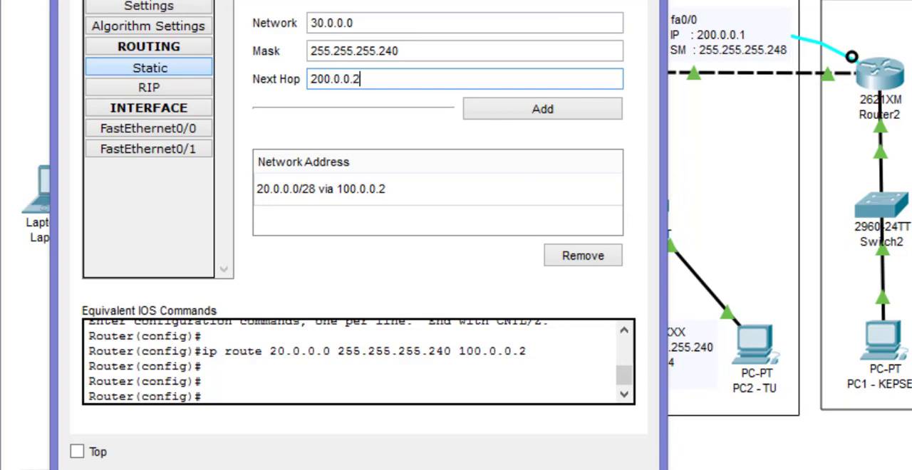
{"action": "left_click", "coordinate": [587, 114]}
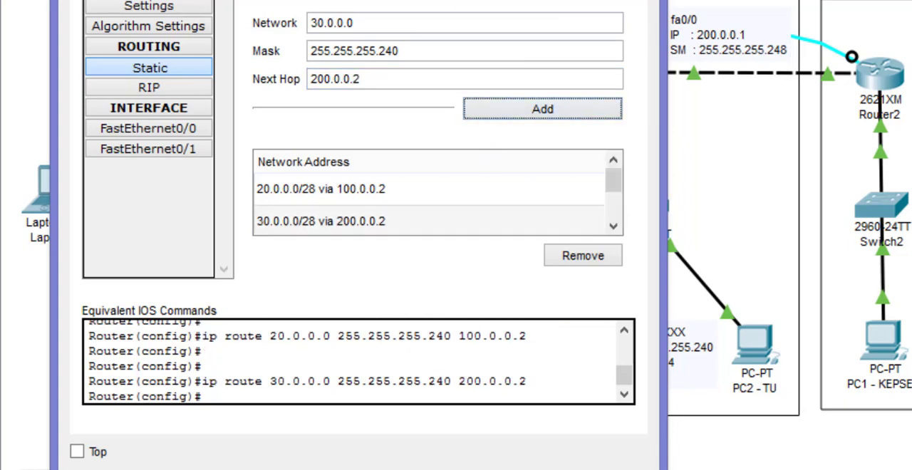
- Add a static route on Router0 to network 200.0.0.0, mask 255.255.255.248, with next hop 100.0.0.2
{"action": "left_click_drag", "start_coordinate": [492, 0], "coordinate": [536, 119]}
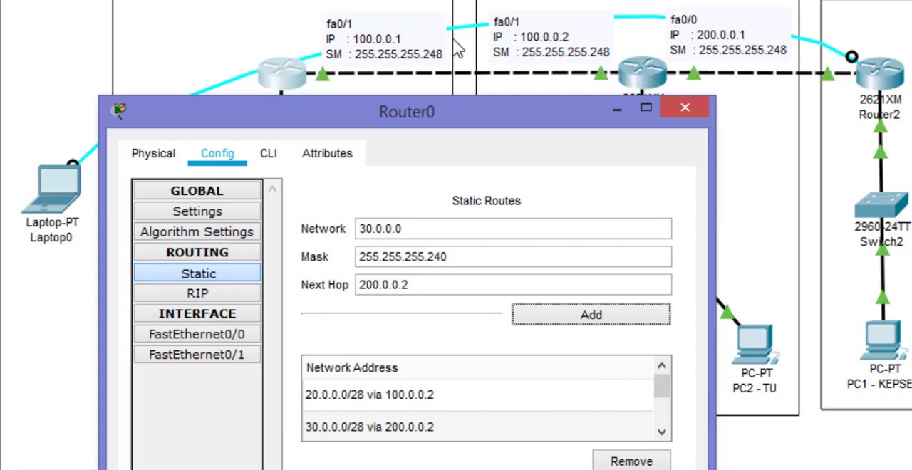
{"action": "left_click_drag", "start_coordinate": [450, 110], "coordinate": [328, 21]}
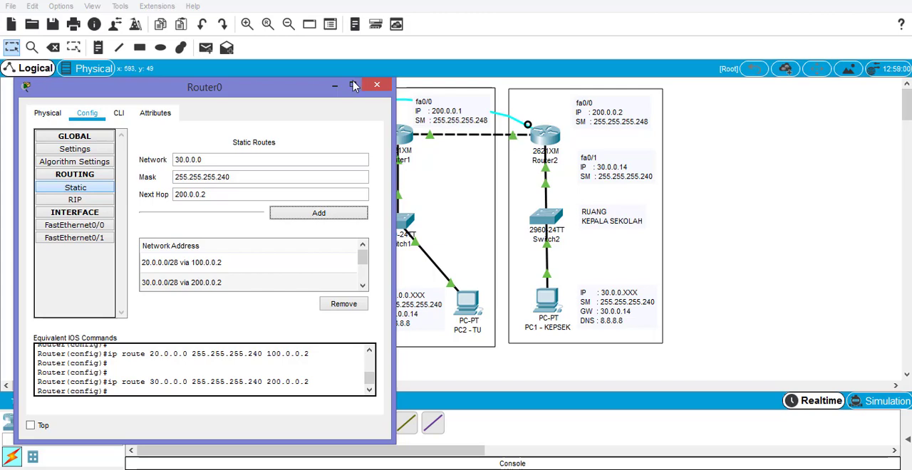
{"action": "left_click_drag", "start_coordinate": [292, 89], "coordinate": [770, 75]}
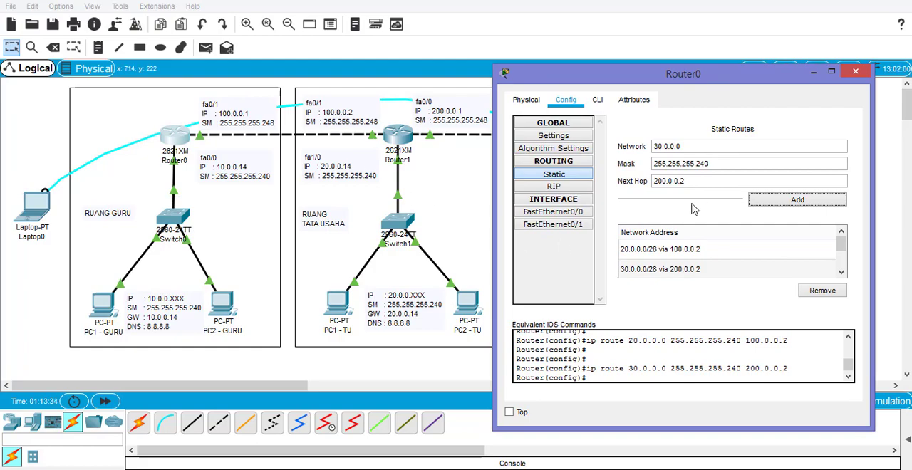
{"action": "left_click_drag", "start_coordinate": [686, 147], "coordinate": [622, 148]}
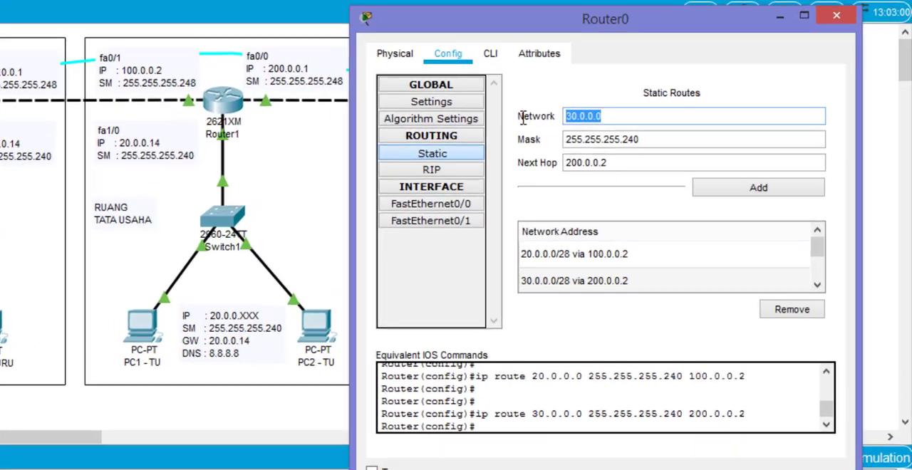
{"action": "type", "text": "200"}
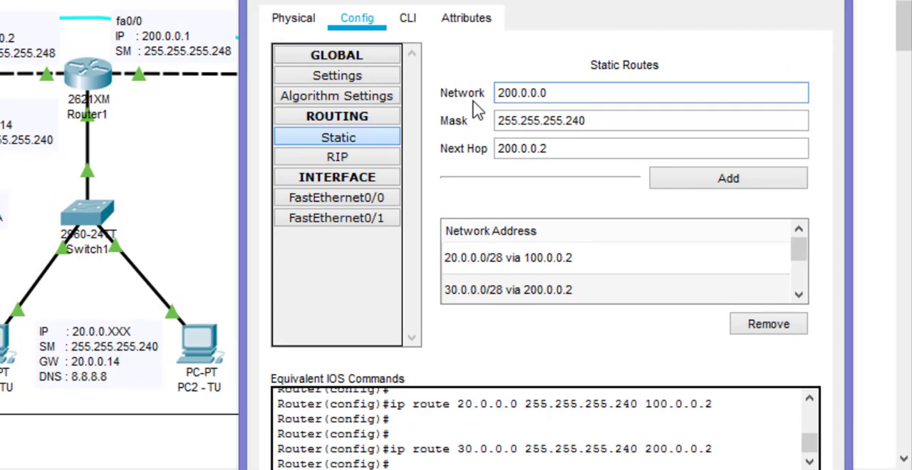
{"action": "left_click", "coordinate": [633, 116]}
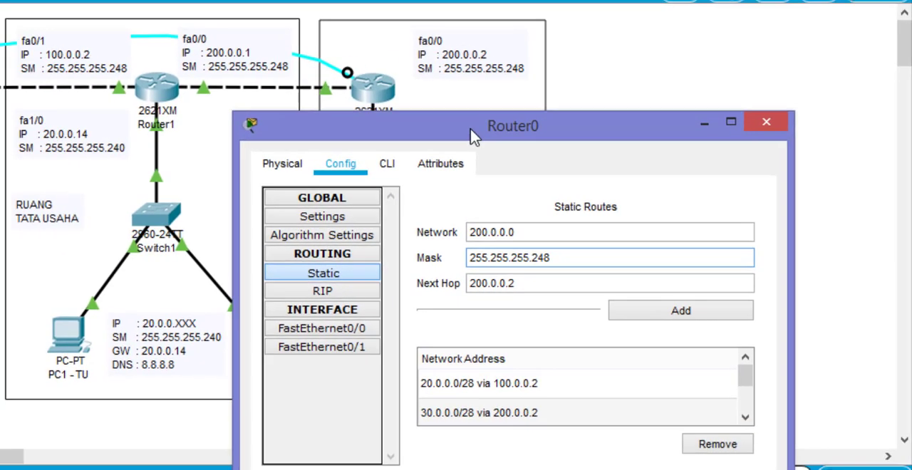
{"action": "left_click_drag", "start_coordinate": [462, 134], "coordinate": [412, 136]}
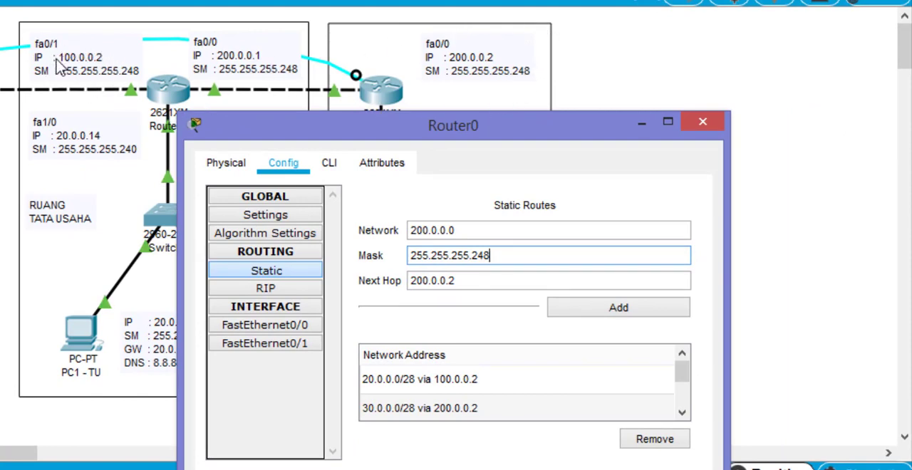
{"action": "left_click", "coordinate": [416, 281]}
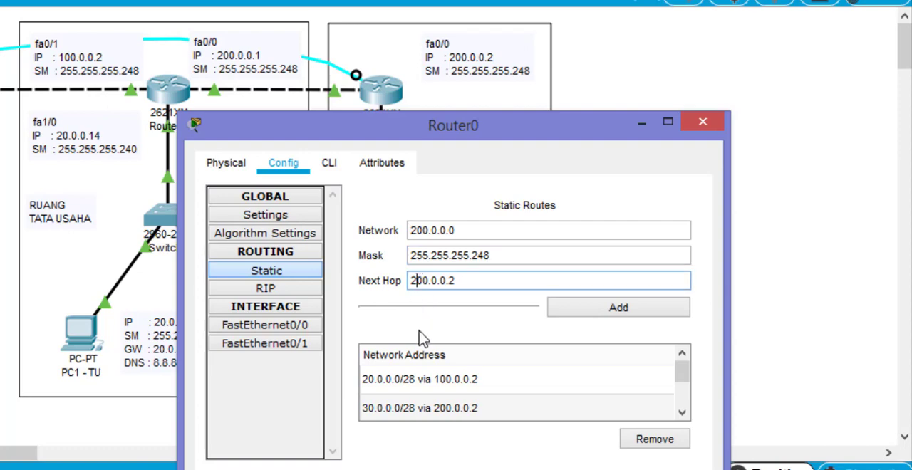
{"action": "key", "text": "BackSpace"}
{"action": "type", "text": "1"}
{"action": "left_click", "coordinate": [630, 311]}
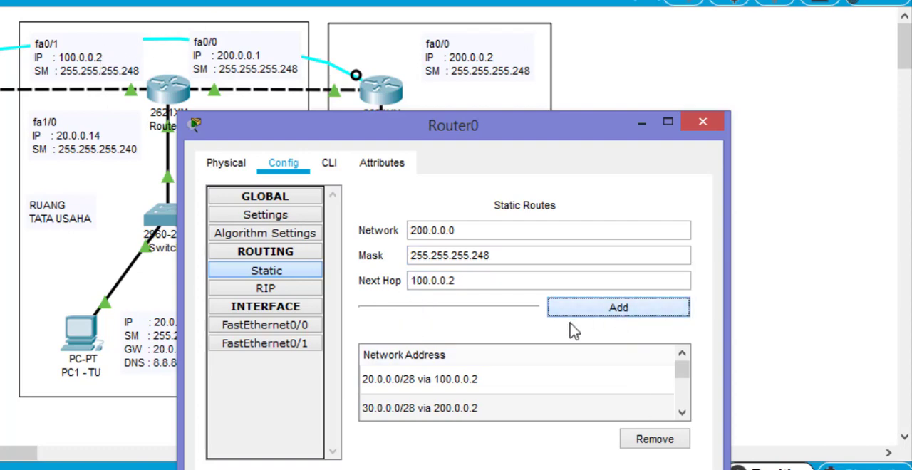
- Review the entries in Router0's static route list, then close its configuration
{"action": "left_click_drag", "start_coordinate": [478, 132], "coordinate": [491, 10]}
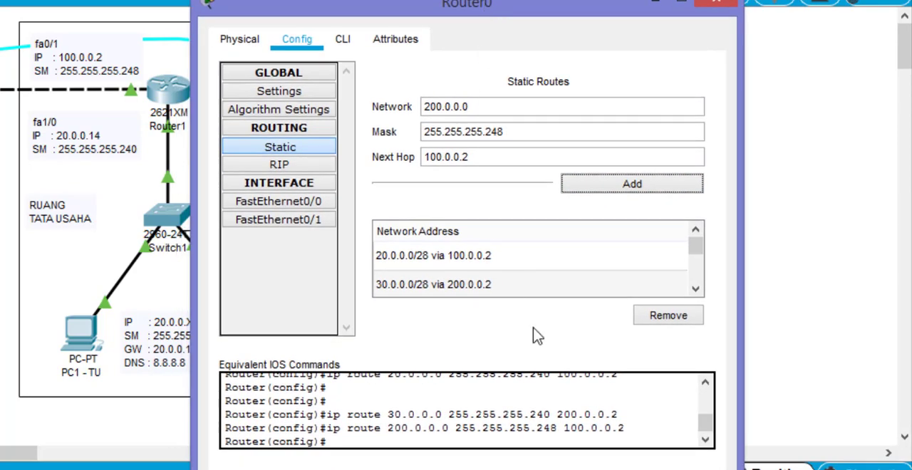
{"action": "mouse_move", "coordinate": [698, 257]}
{"action": "left_mouse_down"}
{"action": "mouse_move", "coordinate": [699, 247]}
{"action": "mouse_move", "coordinate": [706, 283]}
{"action": "mouse_move", "coordinate": [702, 240]}
{"action": "left_mouse_up"}
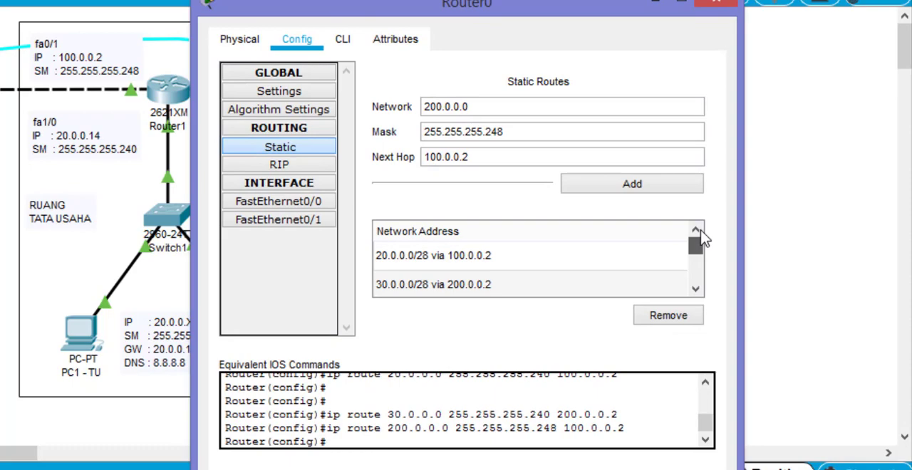
{"action": "left_click", "coordinate": [469, 259]}
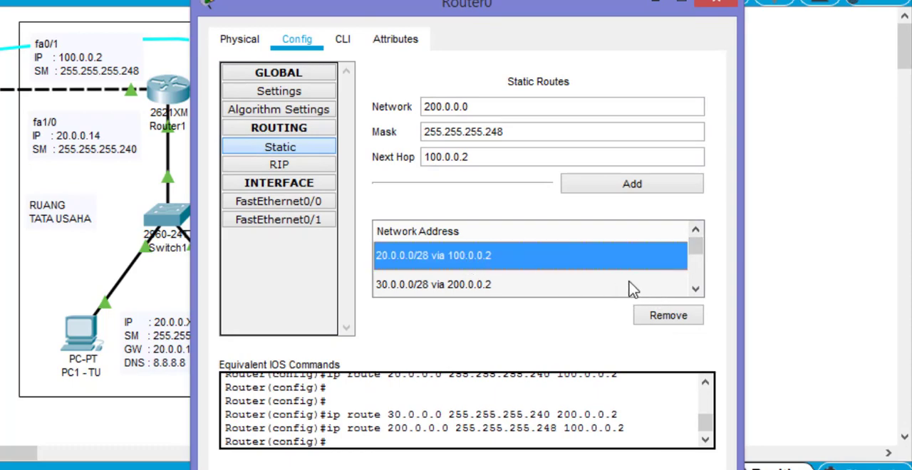
{"action": "left_click", "coordinate": [600, 287]}
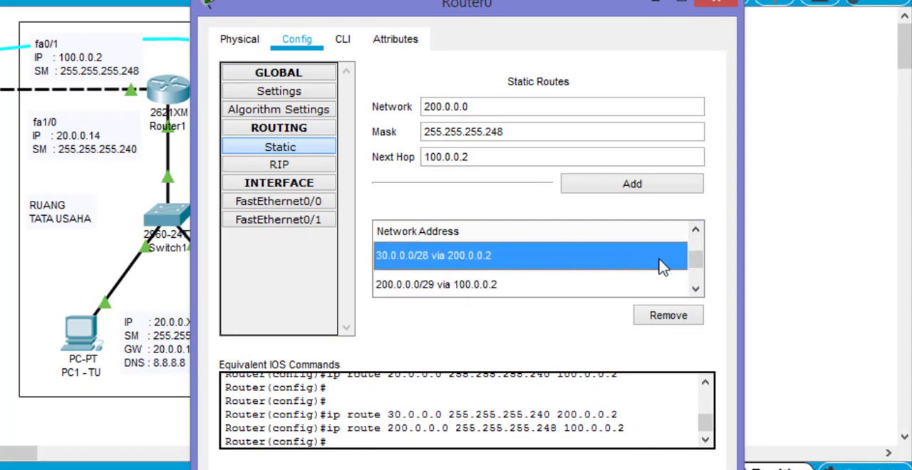
{"action": "left_click", "coordinate": [670, 288]}
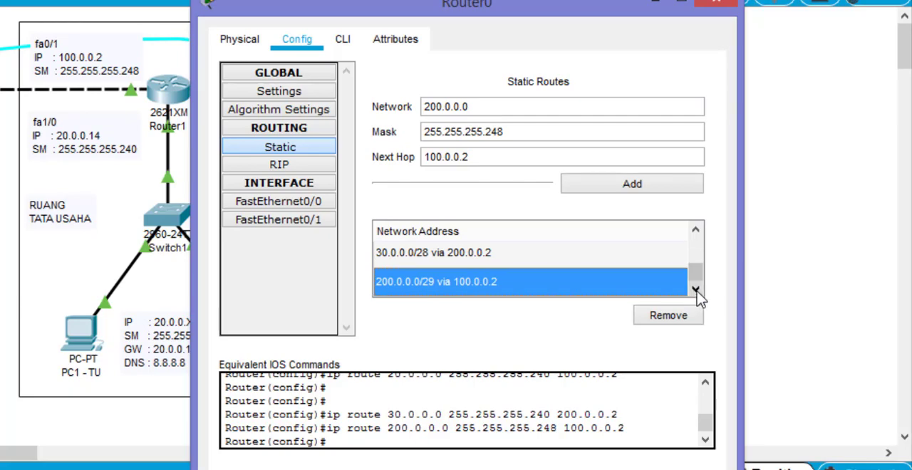
{"action": "left_click", "coordinate": [454, 257]}
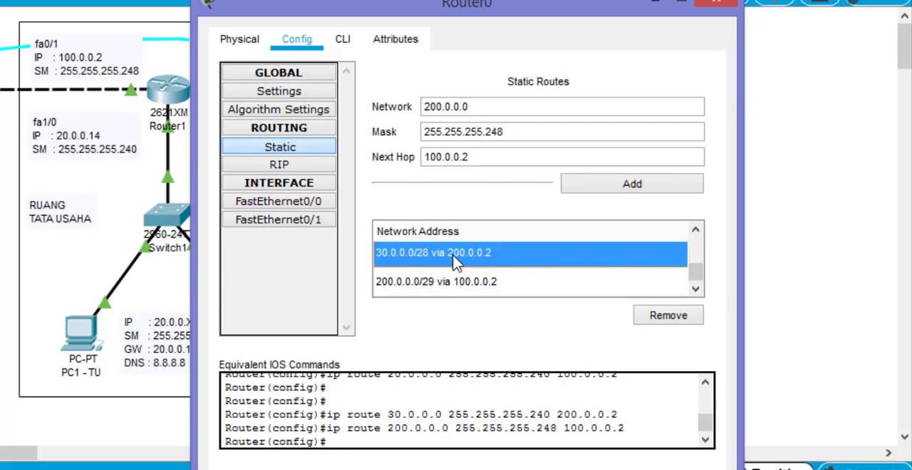
{"action": "left_click", "coordinate": [695, 230]}
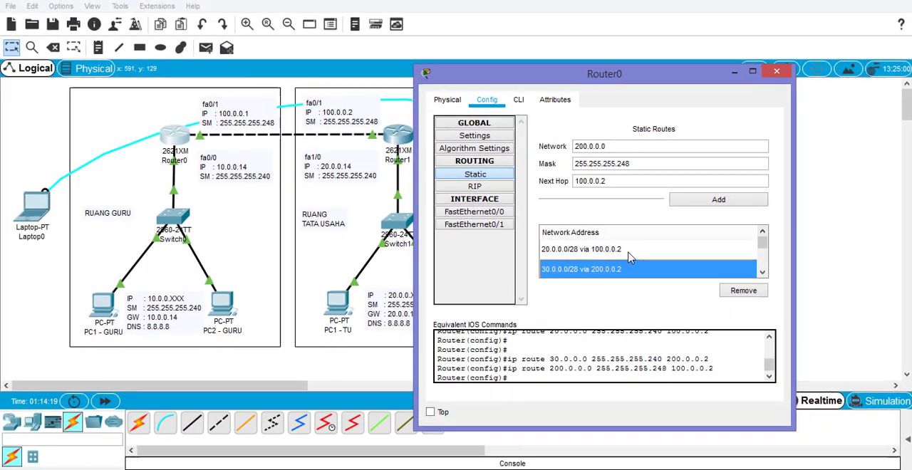
{"action": "left_click", "coordinate": [566, 258]}
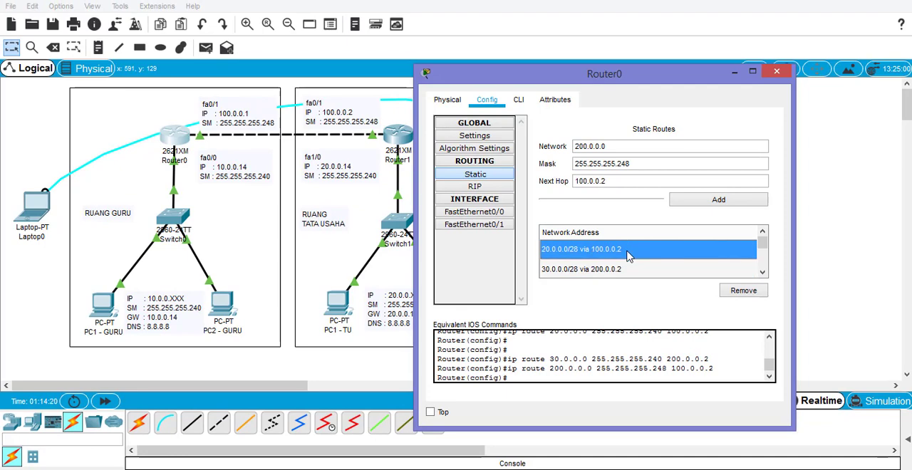
{"action": "left_click", "coordinate": [777, 74]}
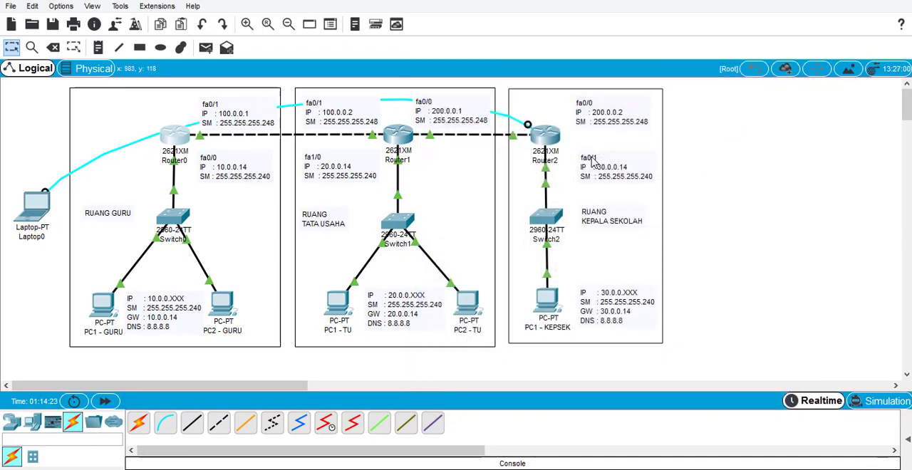
- Add a static route on Router2 to network 10.0.0.0, mask 255.255.255.240, with next hop 100.0.0.1
{"action": "left_click", "coordinate": [546, 131]}
{"action": "left_click_drag", "start_coordinate": [541, 48], "coordinate": [787, 52]}
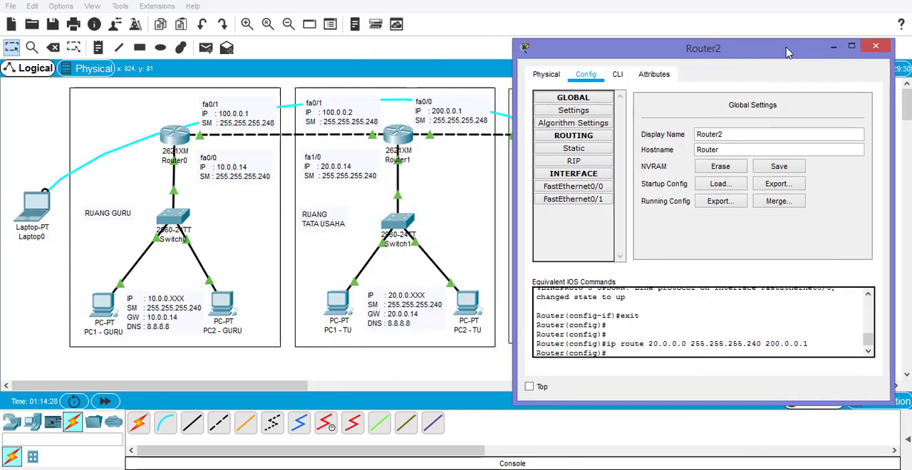
{"action": "left_click", "coordinate": [596, 149]}
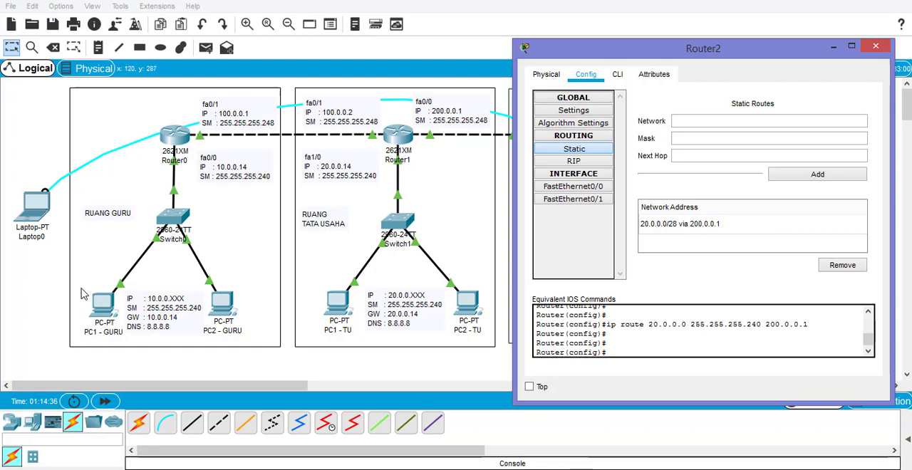
{"action": "left_click", "coordinate": [682, 120]}
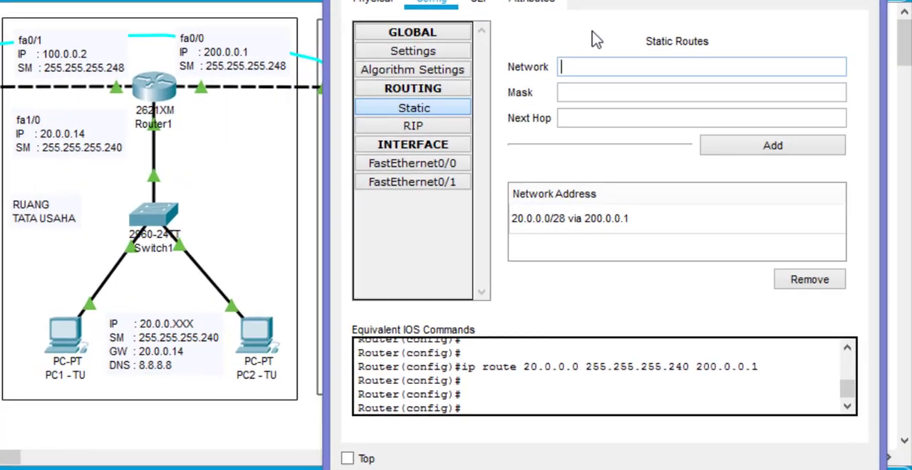
{"action": "type", "text": "10.0.0.0"}
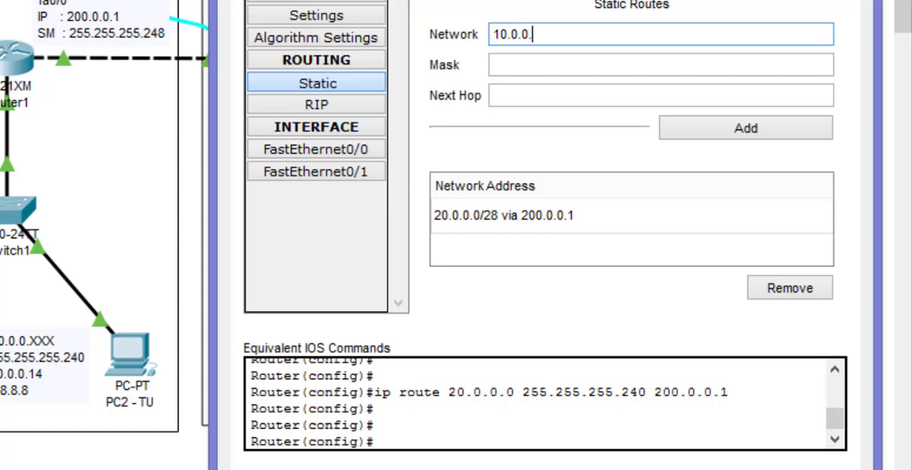
{"action": "left_click", "coordinate": [559, 66]}
{"action": "type", "text": "255"}
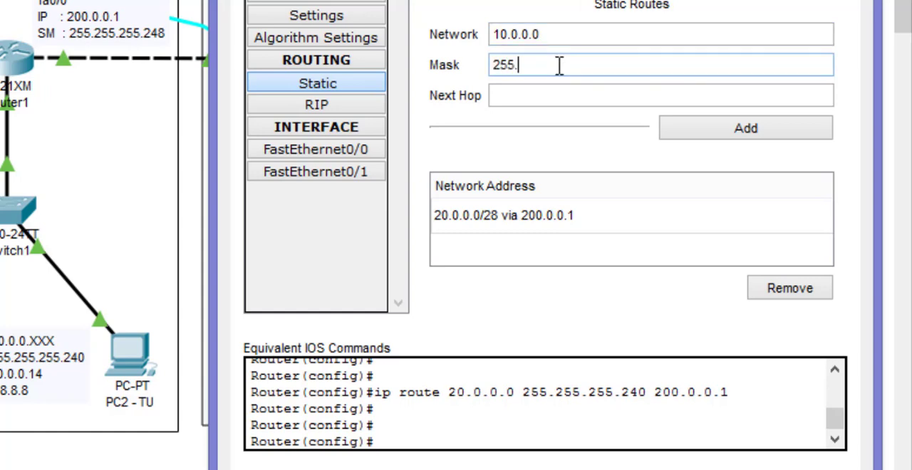
{"action": "type", "text": ".255.255"}
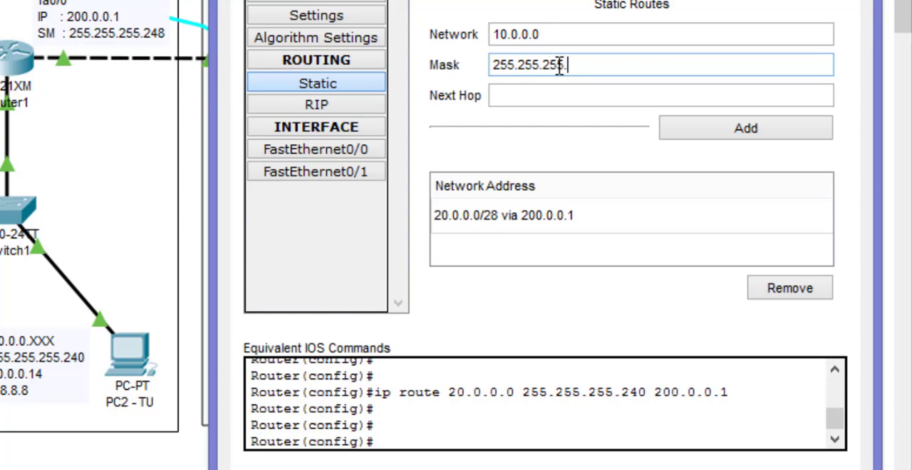
{"action": "type", "text": ".240"}
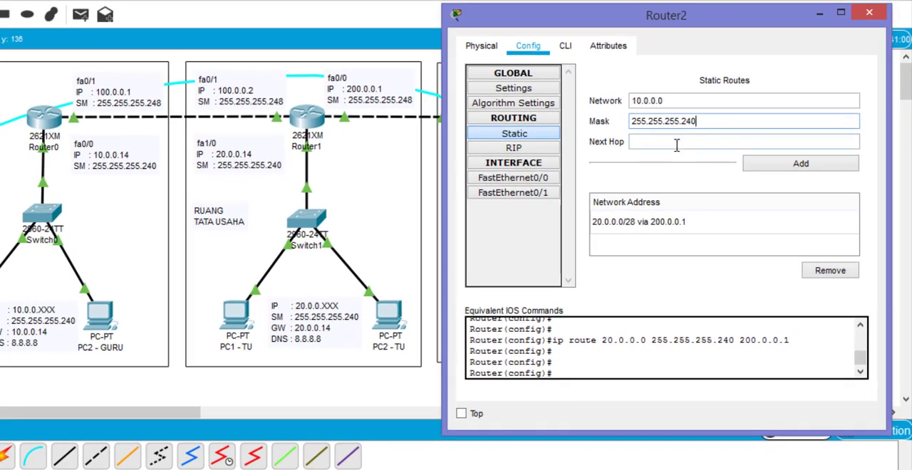
{"action": "left_click", "coordinate": [677, 145]}
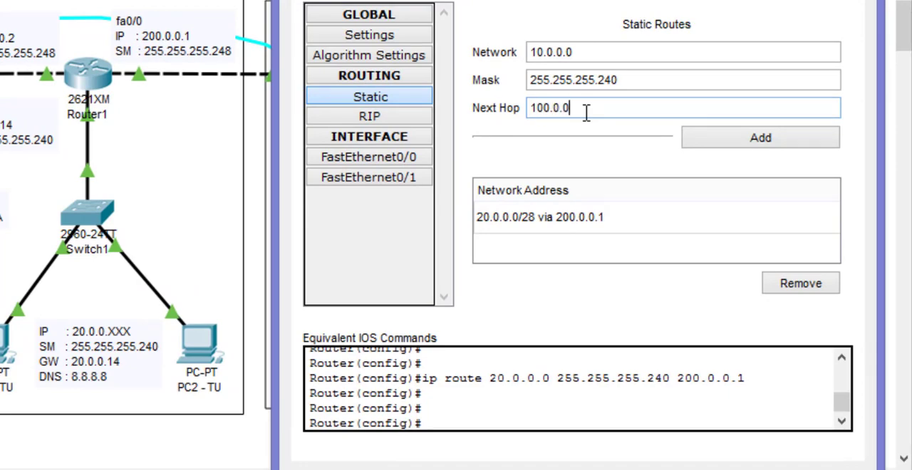
{"action": "left_click", "coordinate": [706, 141]}
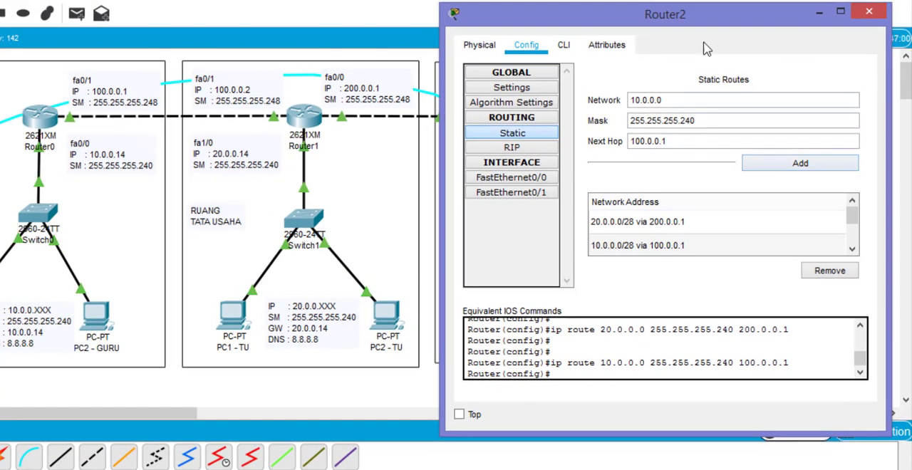
- Add a static route on Router2 to network 100.0.0.0, mask 255.255.255.248, with next hop 200.0.0.1
{"action": "left_click_drag", "start_coordinate": [697, 15], "coordinate": [720, 10]}
{"action": "key", "text": "BackSpace"}
{"action": "type", "text": "2"}
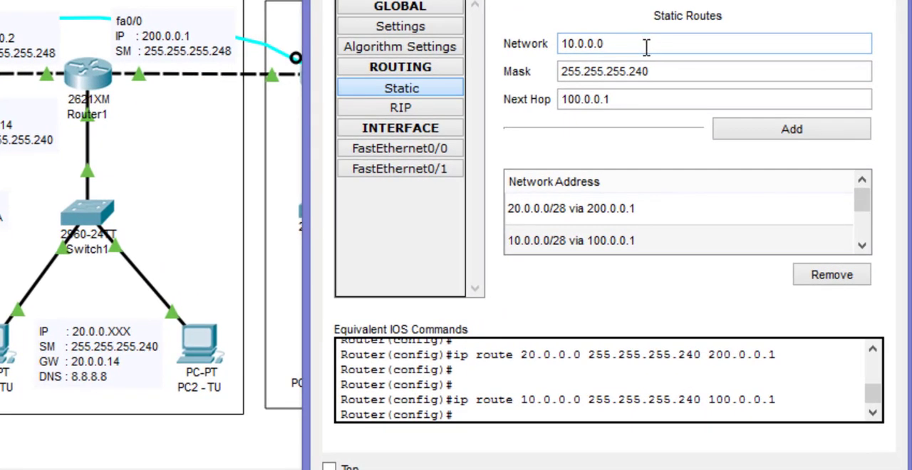
{"action": "left_click_drag", "start_coordinate": [625, 45], "coordinate": [520, 45]}
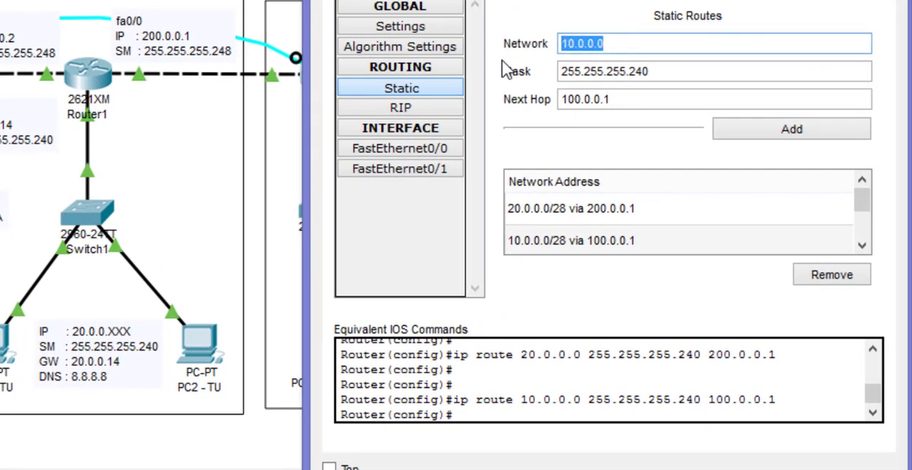
{"action": "type", "text": "100."}
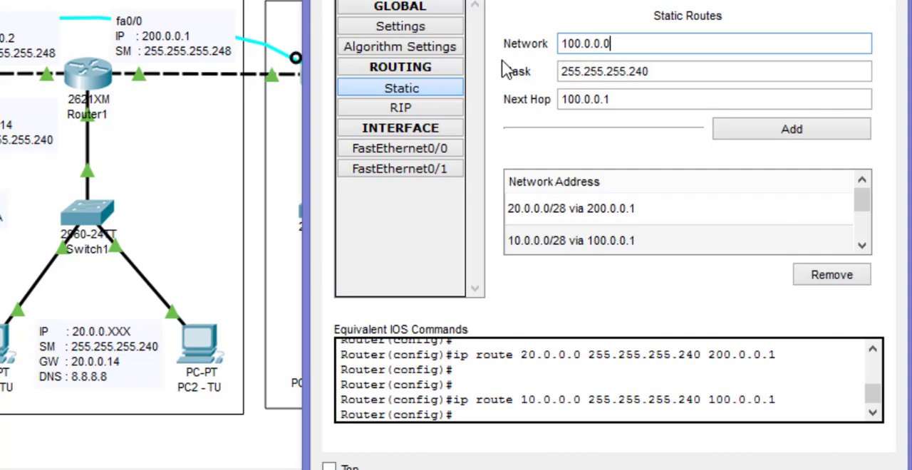
{"action": "left_click", "coordinate": [673, 75]}
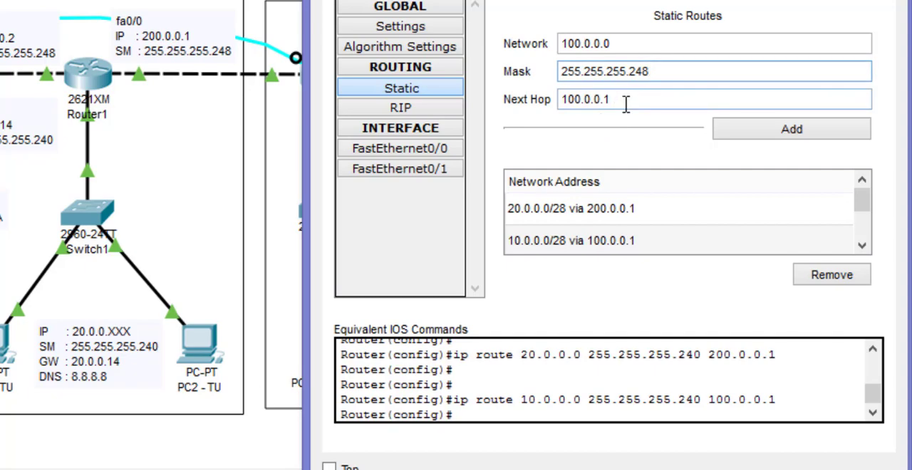
{"action": "left_click", "coordinate": [567, 99]}
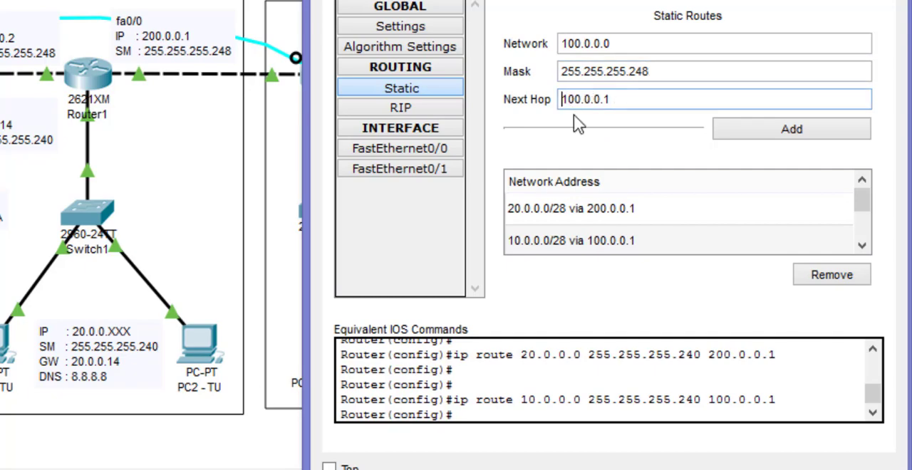
{"action": "key", "text": "BackSpace"}
{"action": "type", "text": "2"}
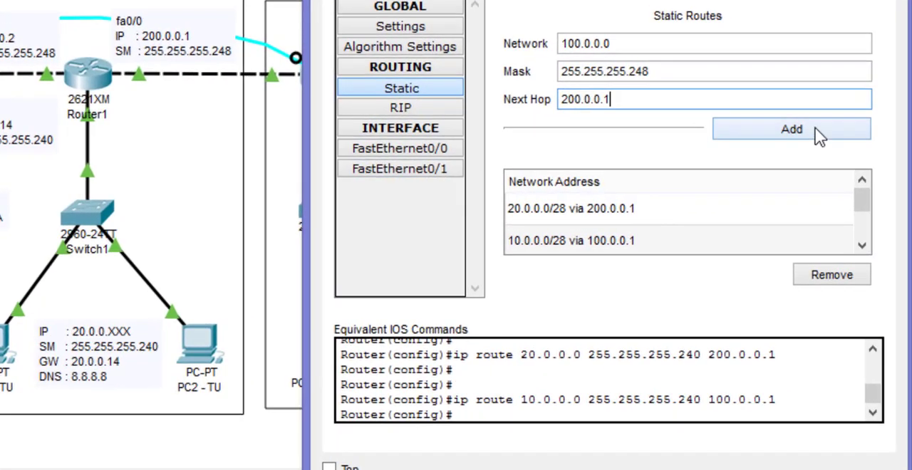
{"action": "left_click", "coordinate": [822, 138]}
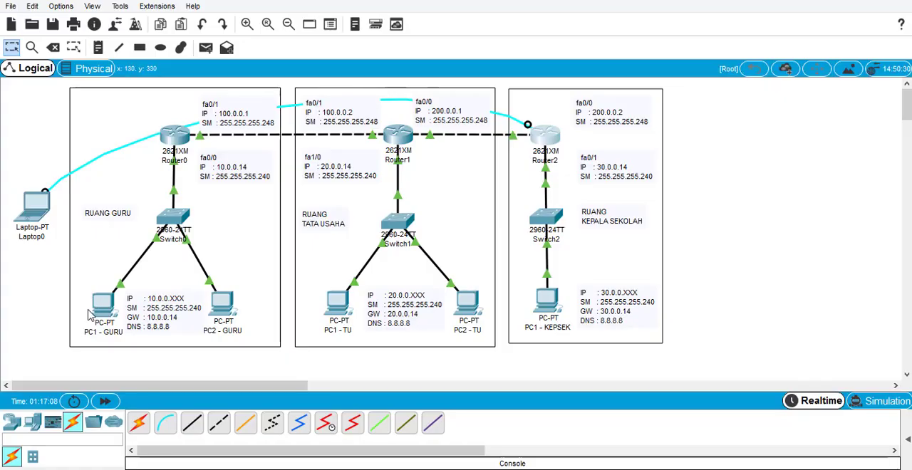
- Ping 30.0.0.1 from the command prompt of PC1 - GURU, then close the prompt and the PC's window
{"action": "left_click", "coordinate": [103, 308]}
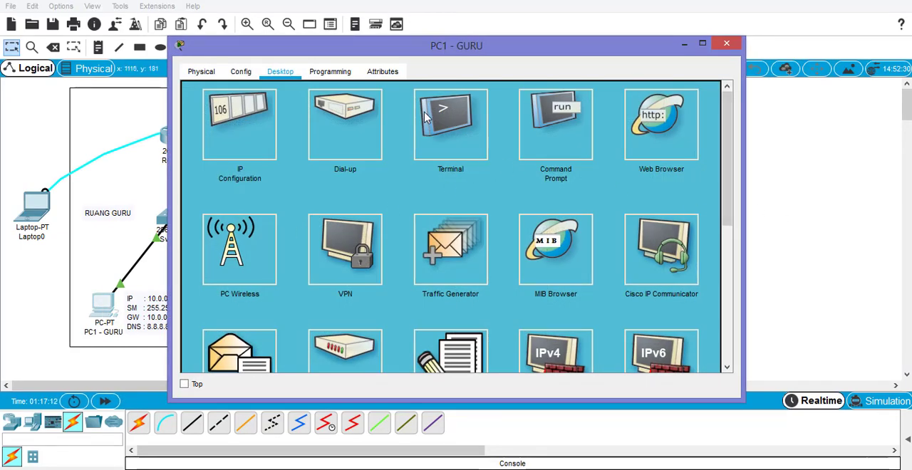
{"action": "left_click", "coordinate": [556, 125]}
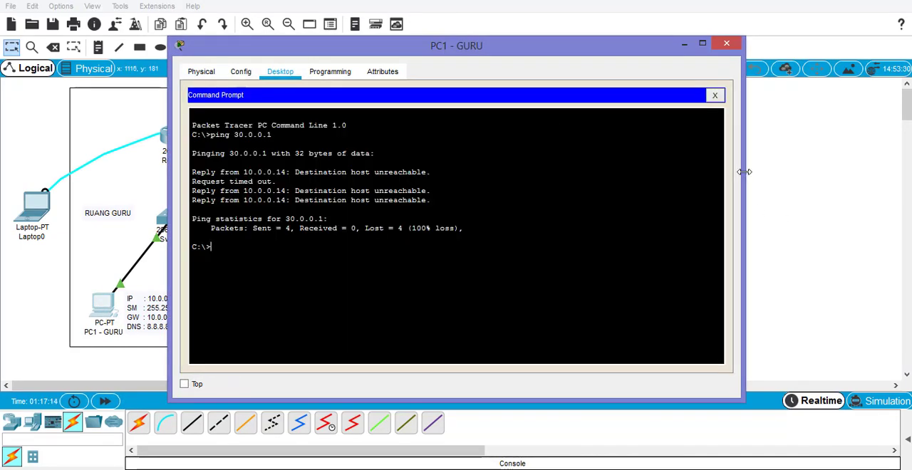
{"action": "left_click_drag", "start_coordinate": [744, 172], "coordinate": [548, 147]}
{"action": "left_click_drag", "start_coordinate": [390, 49], "coordinate": [254, 25]}
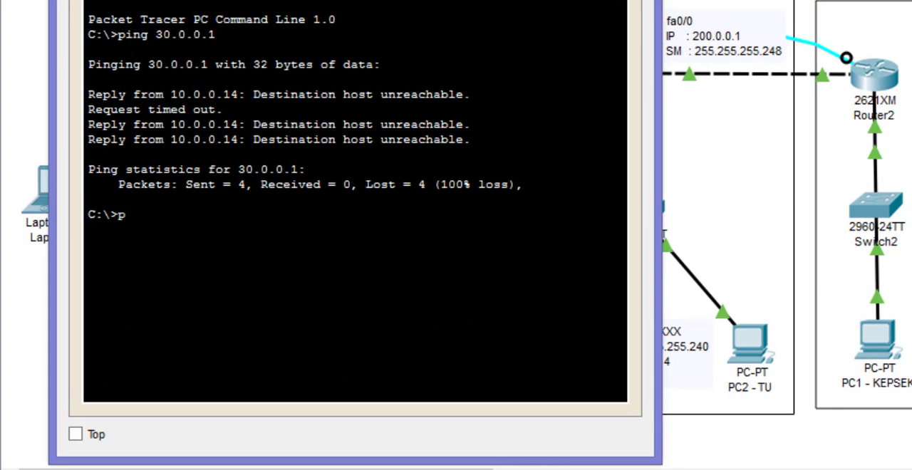
{"action": "type", "text": "ing 30.0.0.1"}
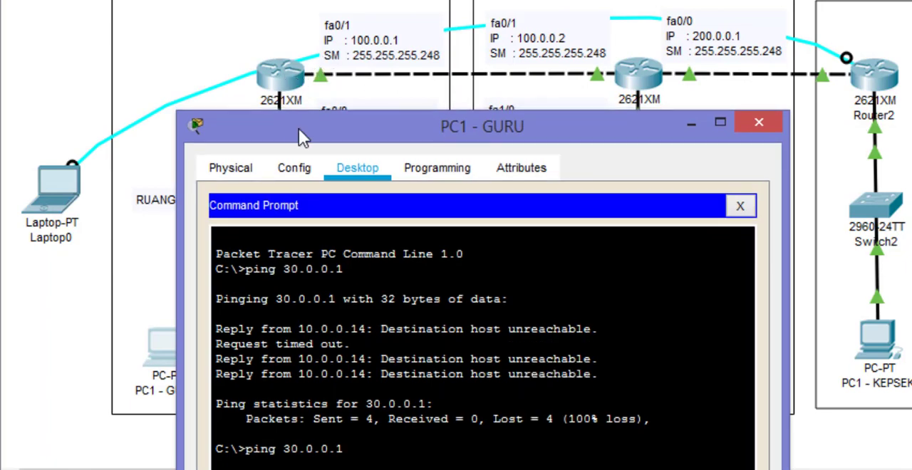
{"action": "left_click_drag", "start_coordinate": [301, 136], "coordinate": [119, 42]}
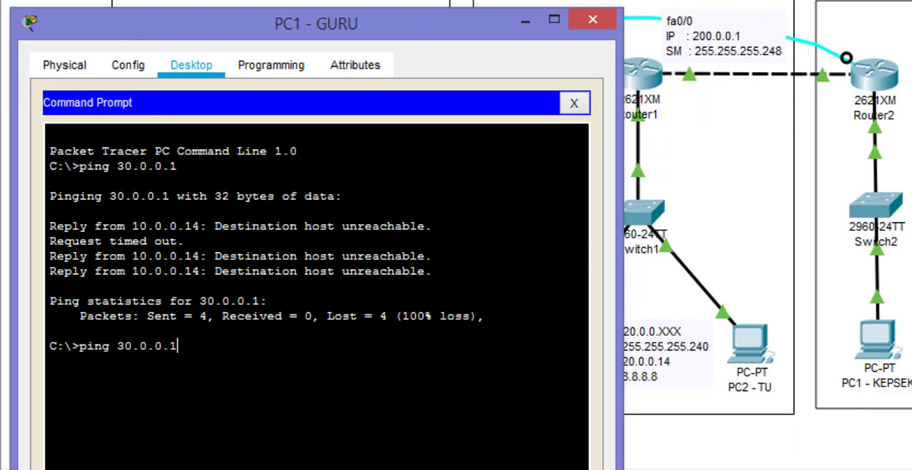
{"action": "key", "text": "Return"}
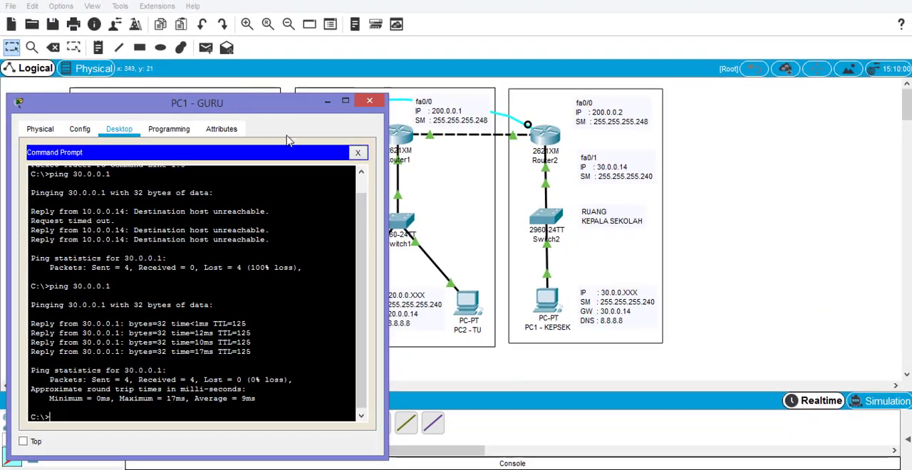
{"action": "left_click", "coordinate": [358, 152]}
{"action": "left_click", "coordinate": [368, 103]}
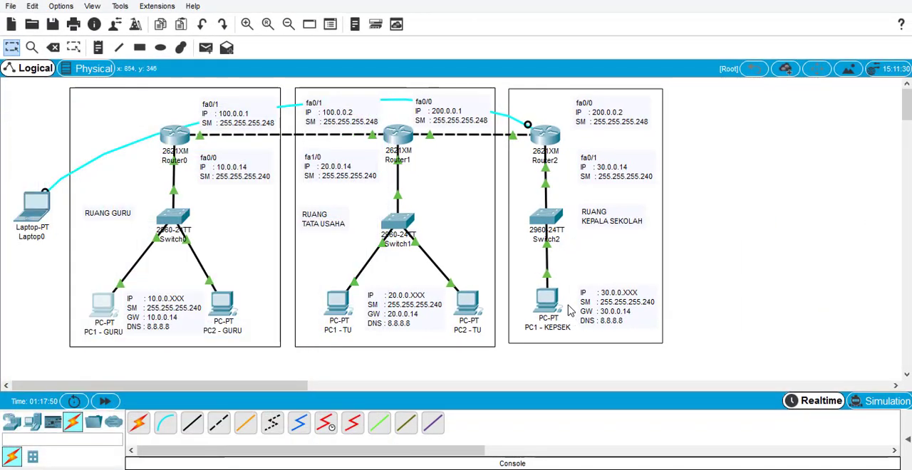
- Ping 10.0.0.1 from the command prompt of PC1 - KEPSEK, then close the prompt and the PC's window
{"action": "left_click", "coordinate": [550, 306]}
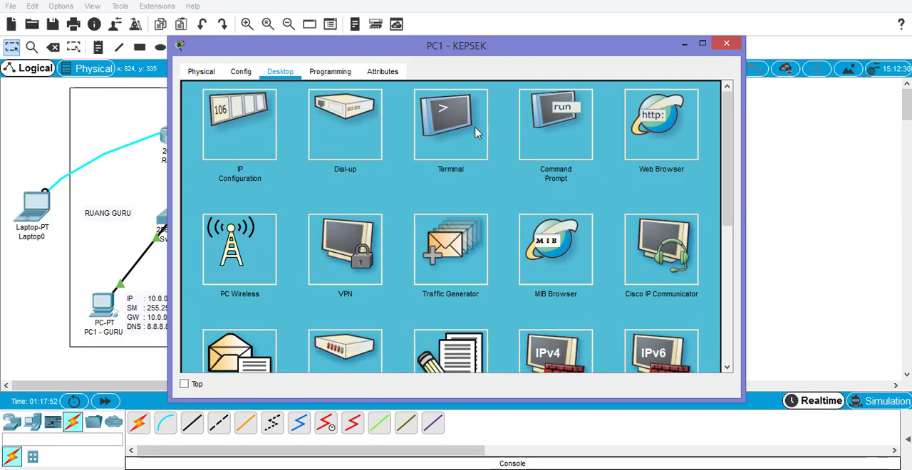
{"action": "left_click", "coordinate": [563, 133]}
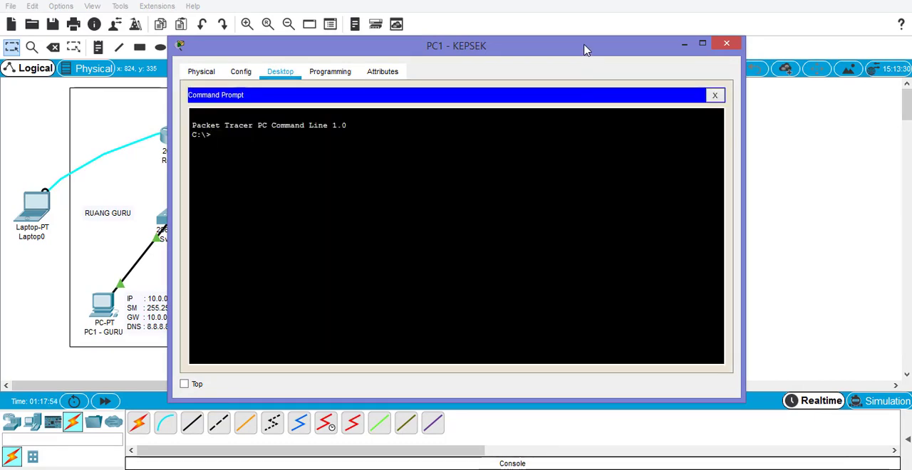
{"action": "left_click_drag", "start_coordinate": [588, 48], "coordinate": [682, 50]}
{"action": "left_click_drag", "start_coordinate": [838, 118], "coordinate": [525, 126]}
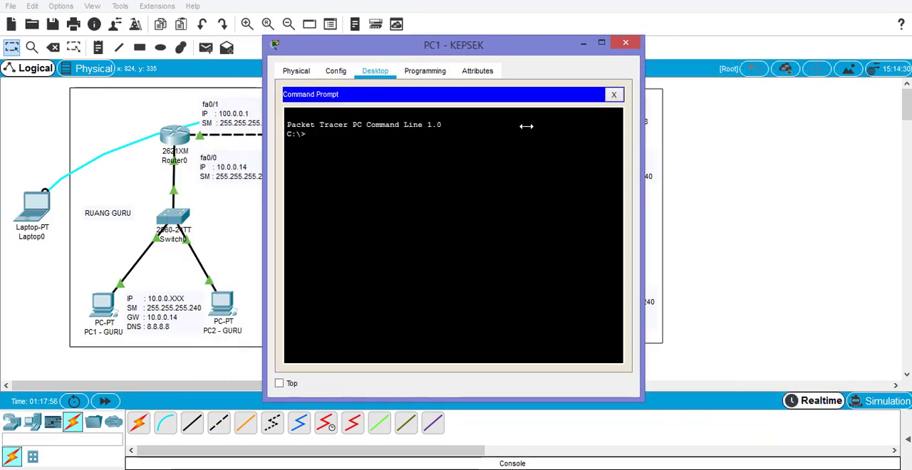
{"action": "left_click_drag", "start_coordinate": [541, 45], "coordinate": [781, 45]}
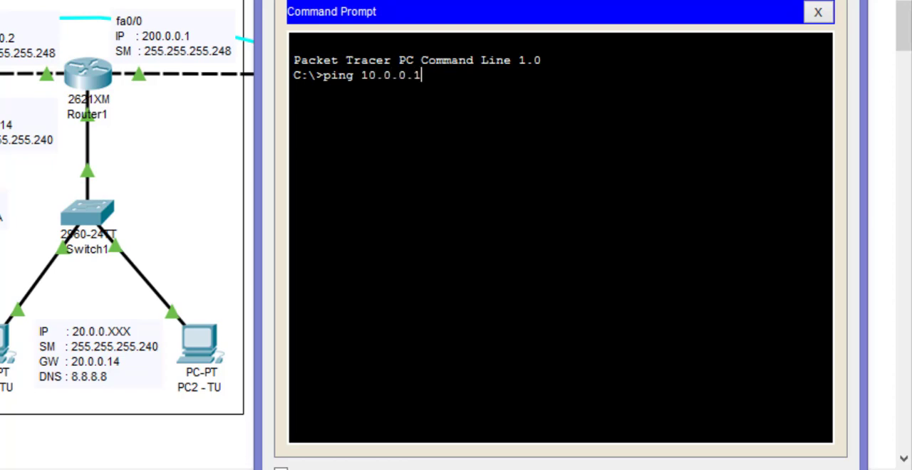
{"action": "key", "text": "Return"}
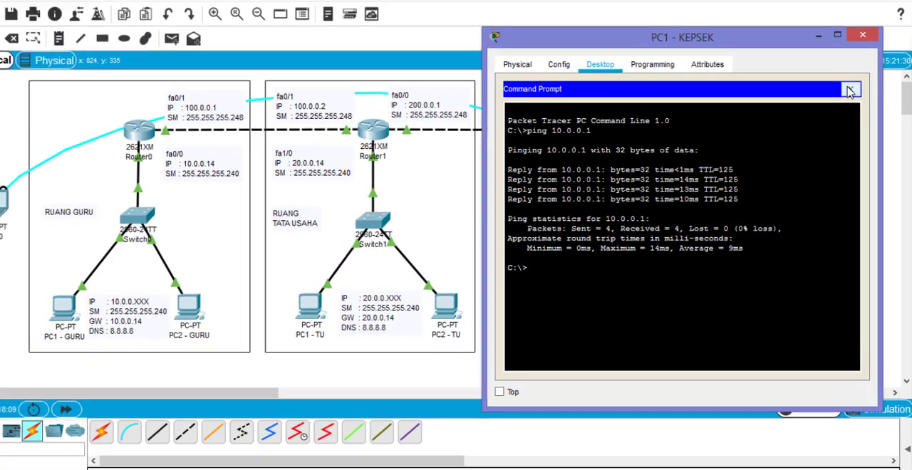
{"action": "left_click", "coordinate": [818, 12]}
{"action": "left_click", "coordinate": [866, 47]}
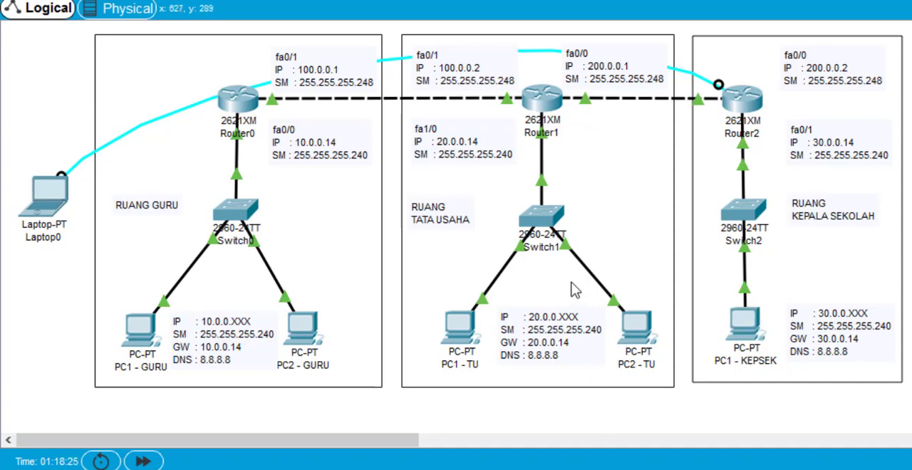
{"action": "mouse_move", "coordinate": [577, 265]}
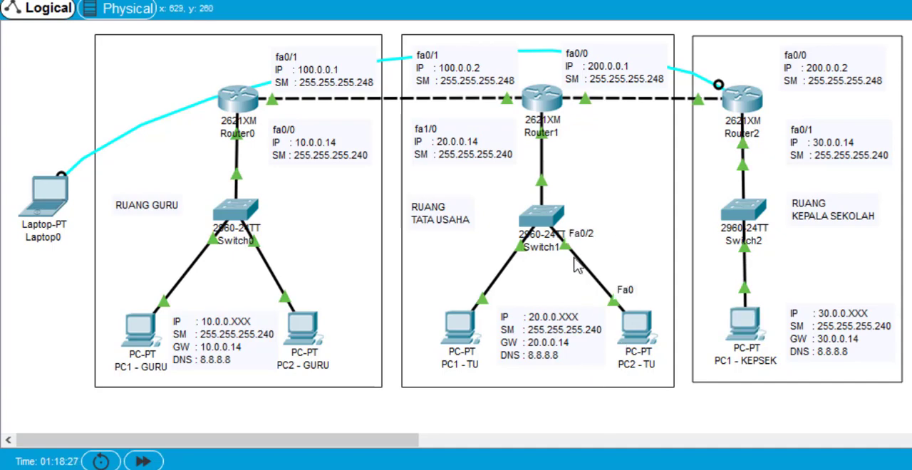